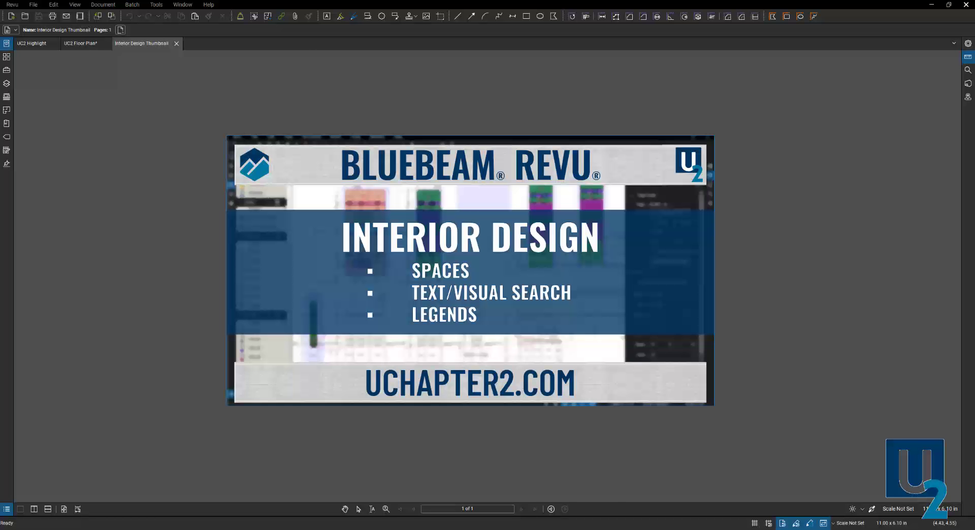
- Switch to the UC2 Floor Plan document and show its list of spaces
click(84, 44)
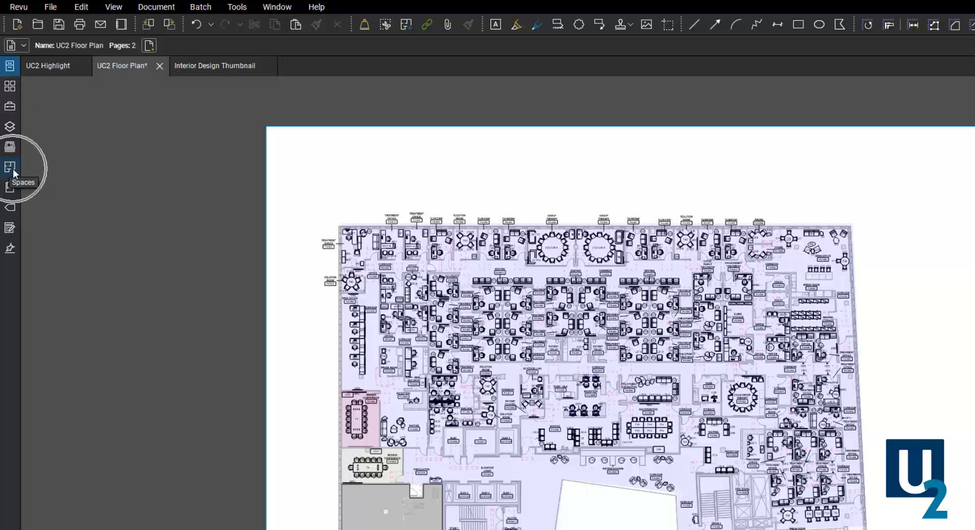
right_click(12, 290)
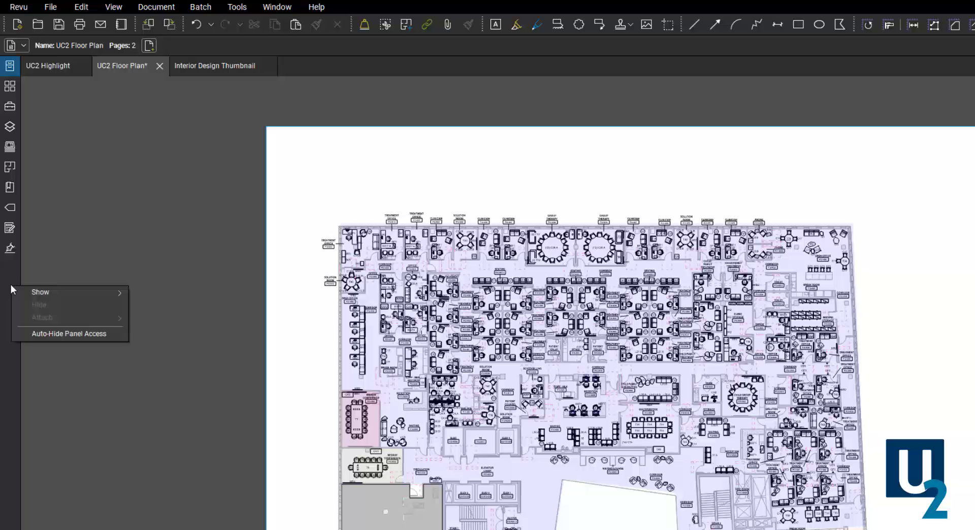
mouse_move(40, 292)
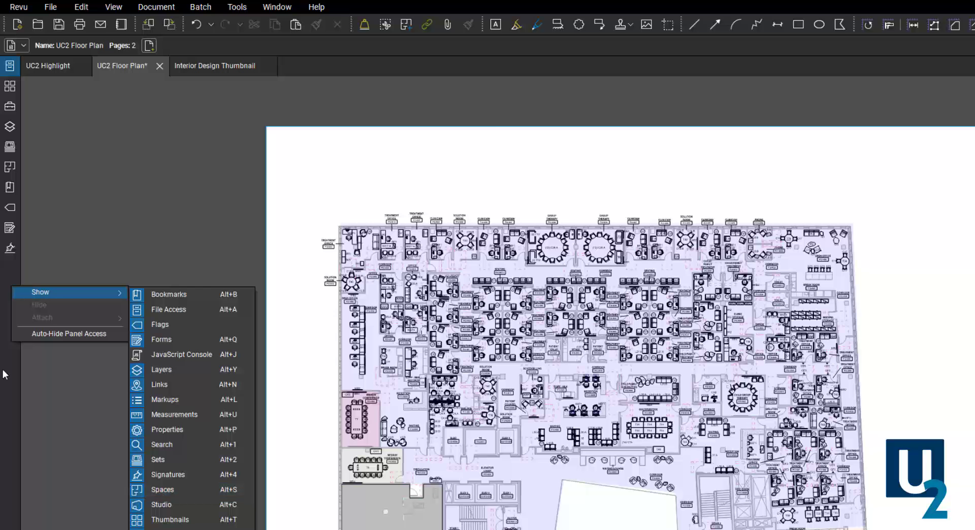
click(8, 171)
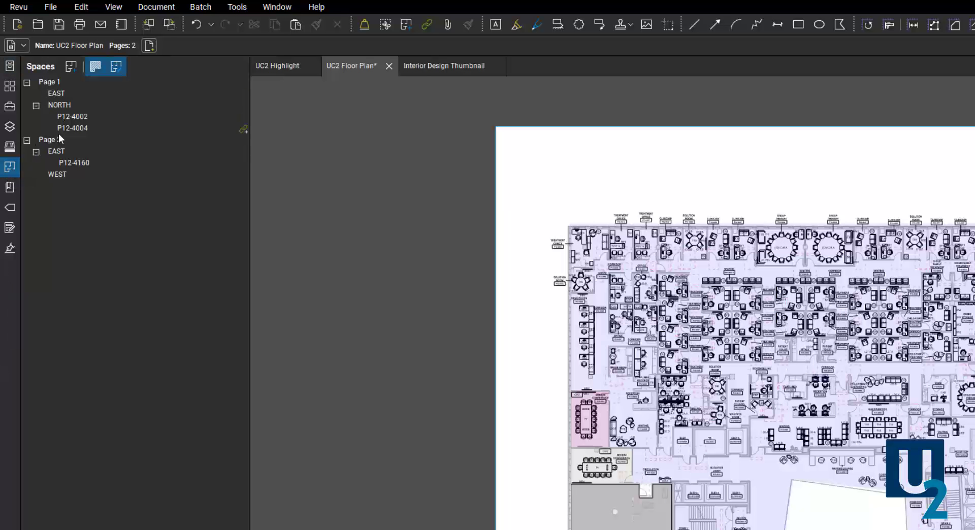
- Examine the extents of the EAST, NORTH and P12-4002 spaces on page 1 of the floor plan
click(57, 93)
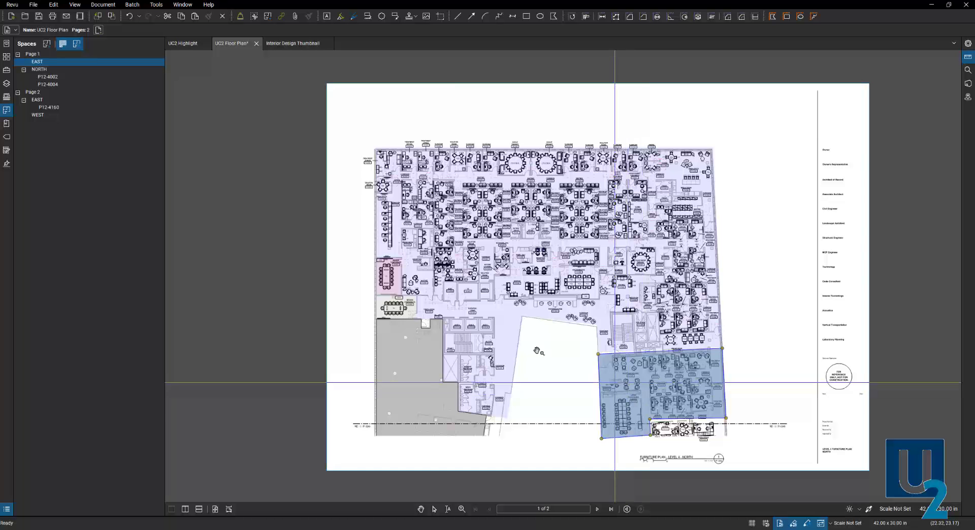
click(40, 71)
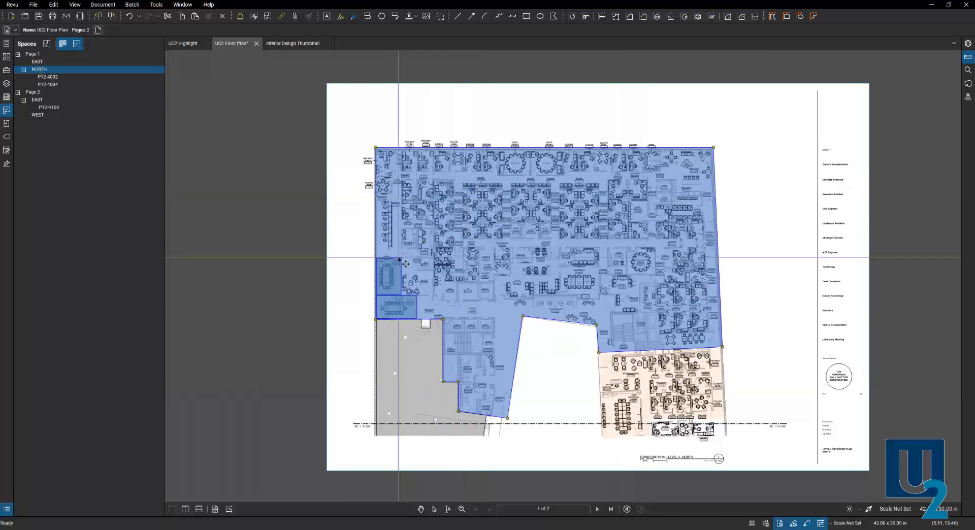
click(49, 78)
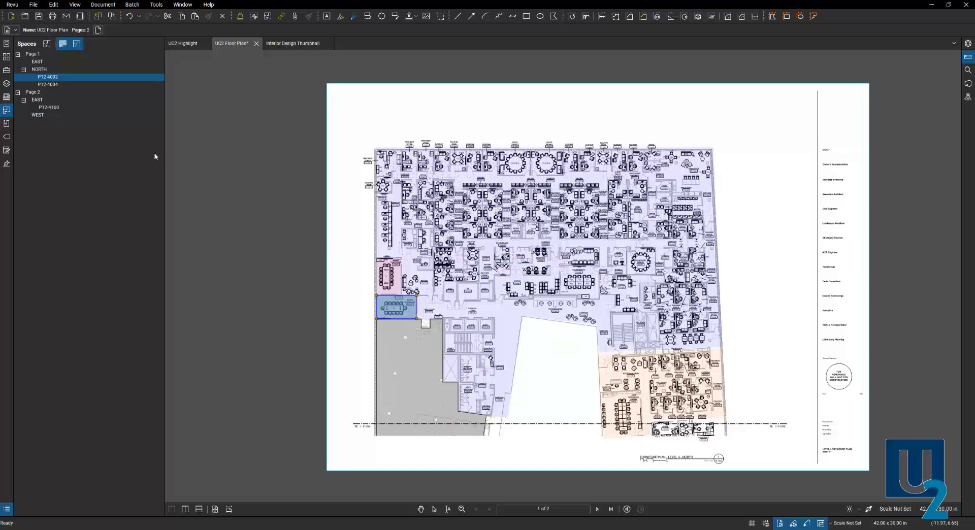
scroll(368, 288, up, 7)
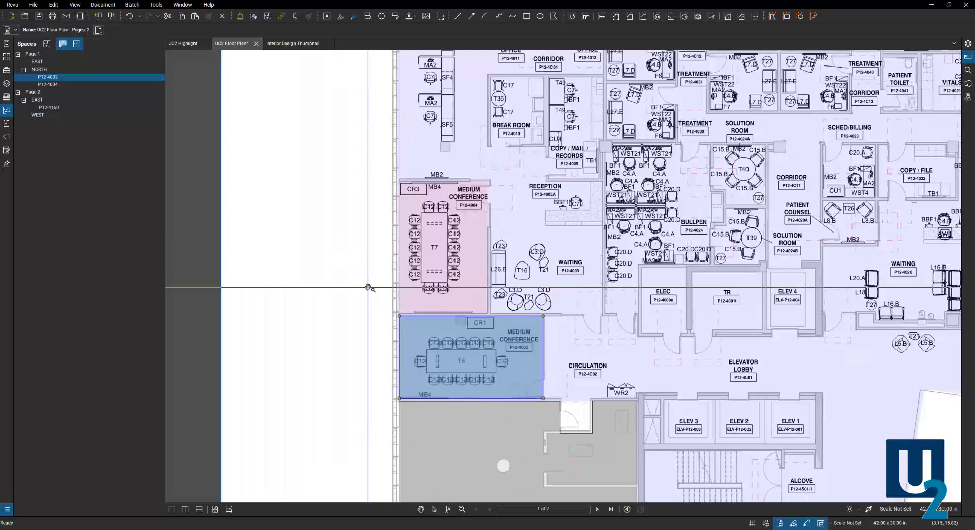
scroll(367, 288, down, 8)
click(309, 276)
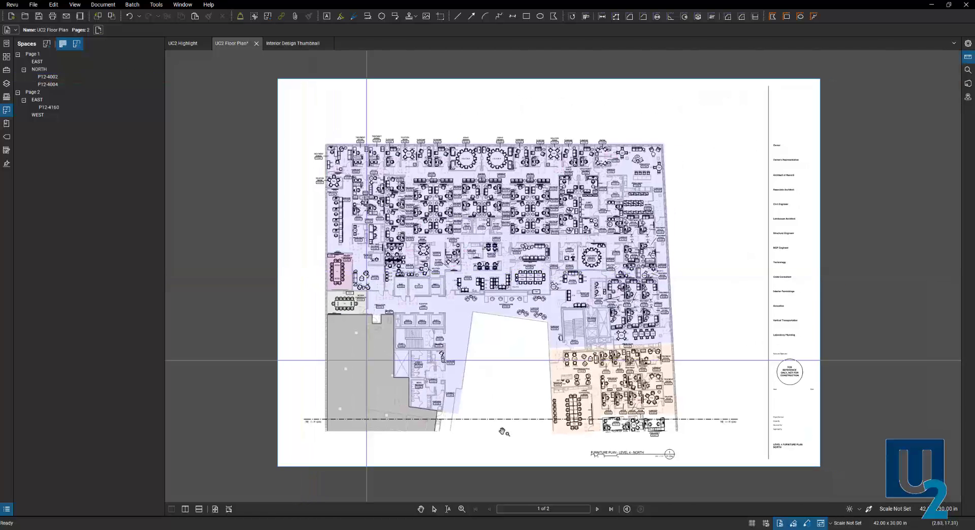
- Go to page 2 and examine the extents of its EAST and WEST spaces
click(597, 509)
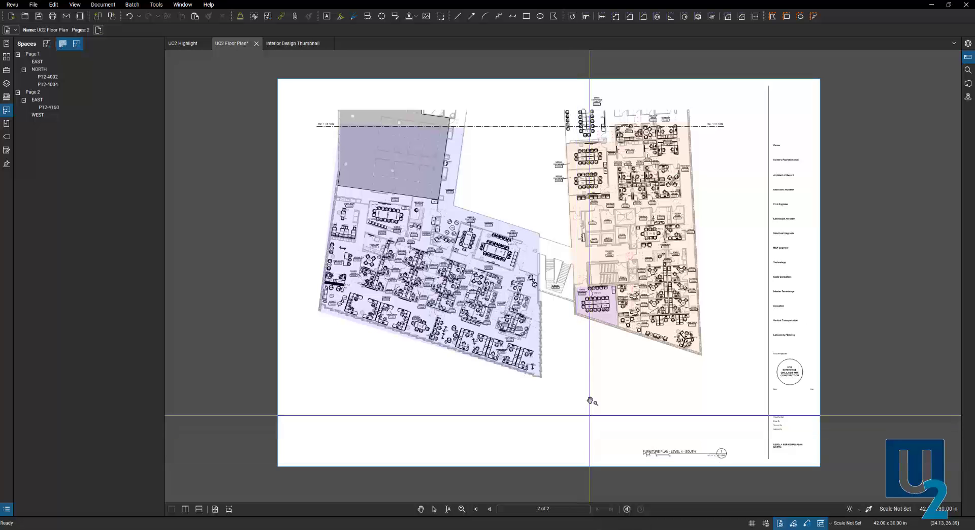
click(36, 100)
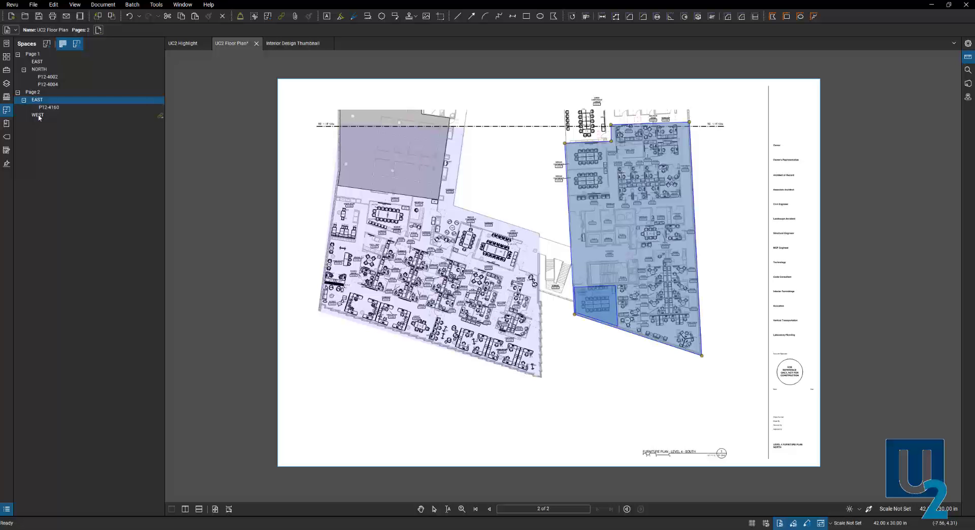
click(39, 117)
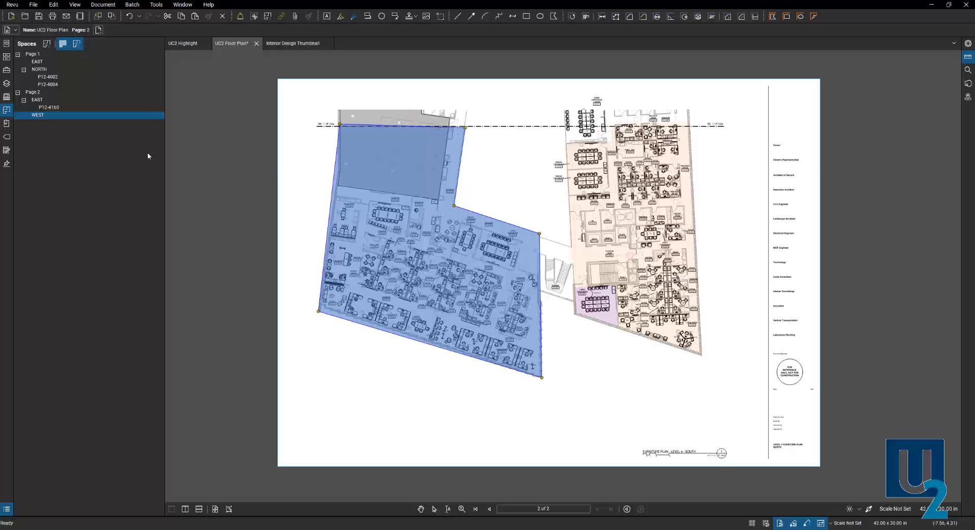
- Add a space around the four corners of medium conference room P12-4120 on page 2 and name it P12-4120
click(46, 43)
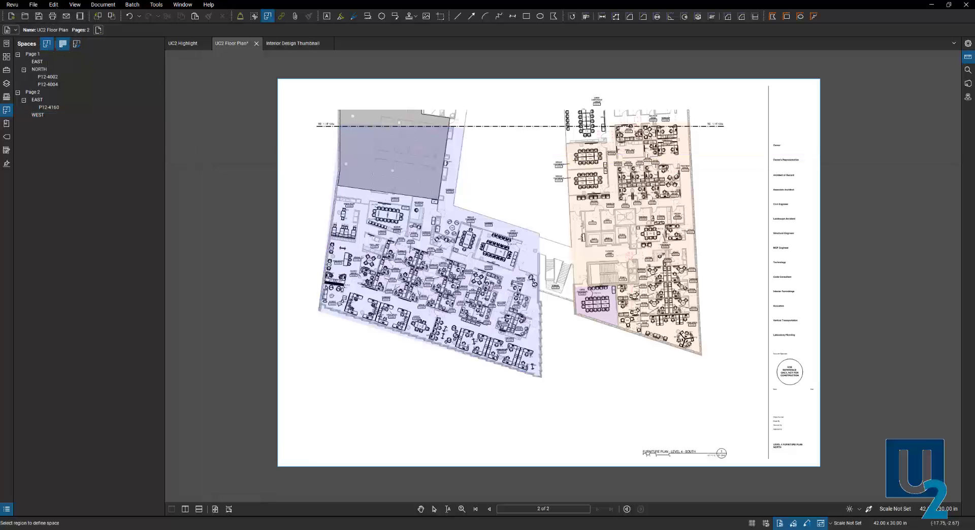
scroll(589, 156, up, 10)
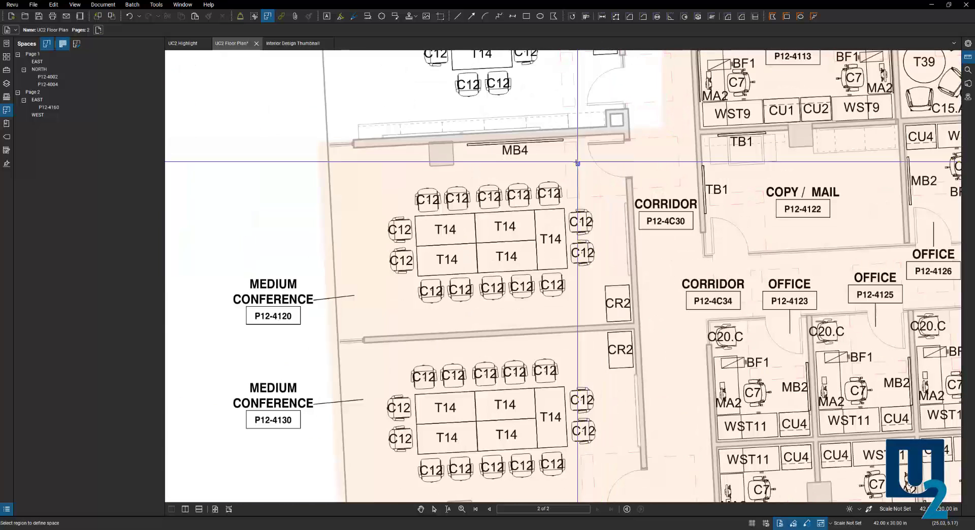
click(623, 134)
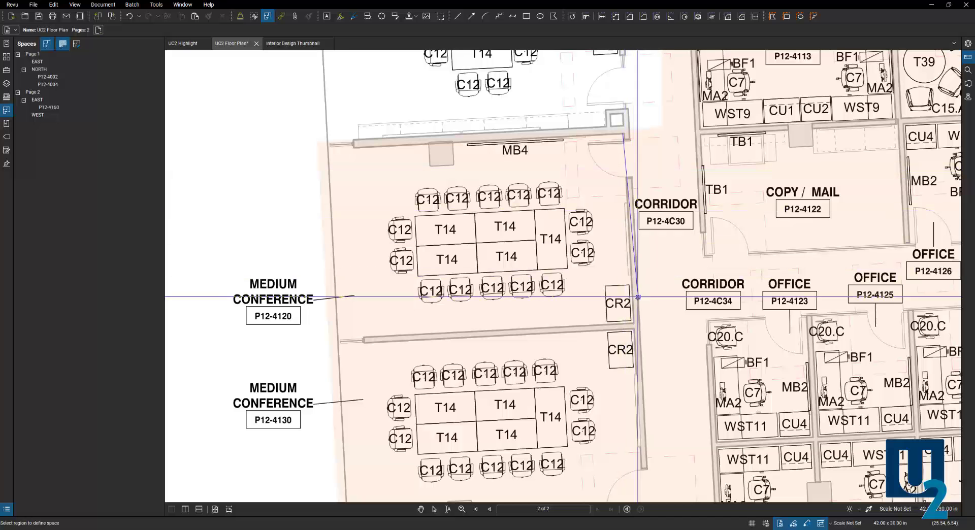
click(634, 323)
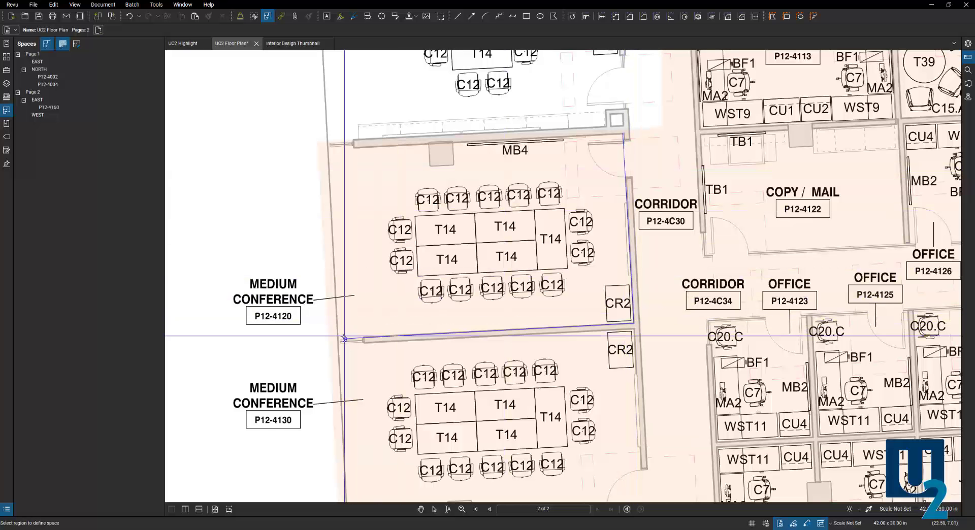
click(339, 339)
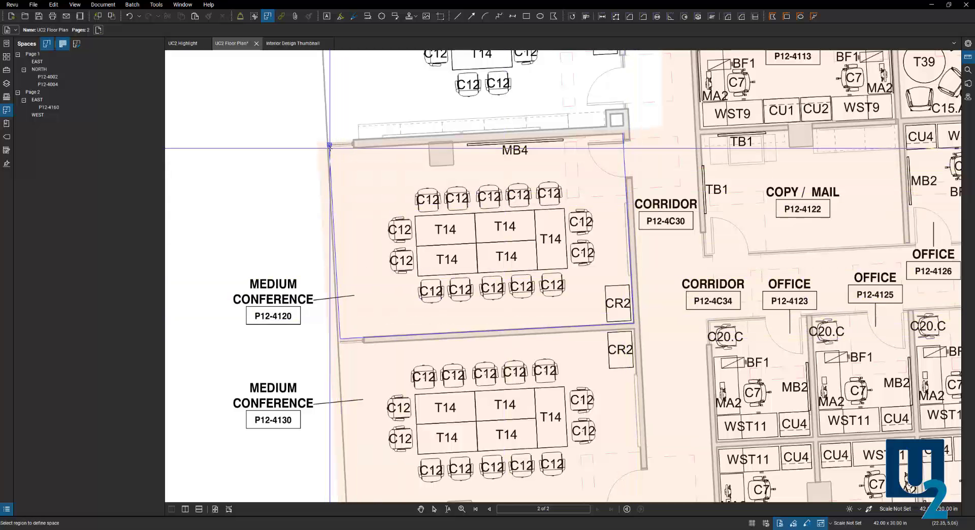
click(330, 150)
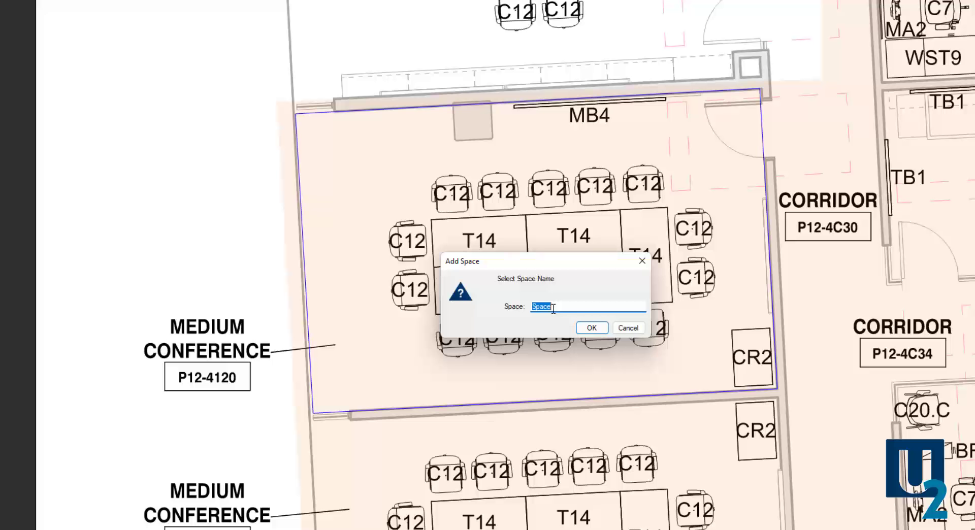
key(BackSpace)
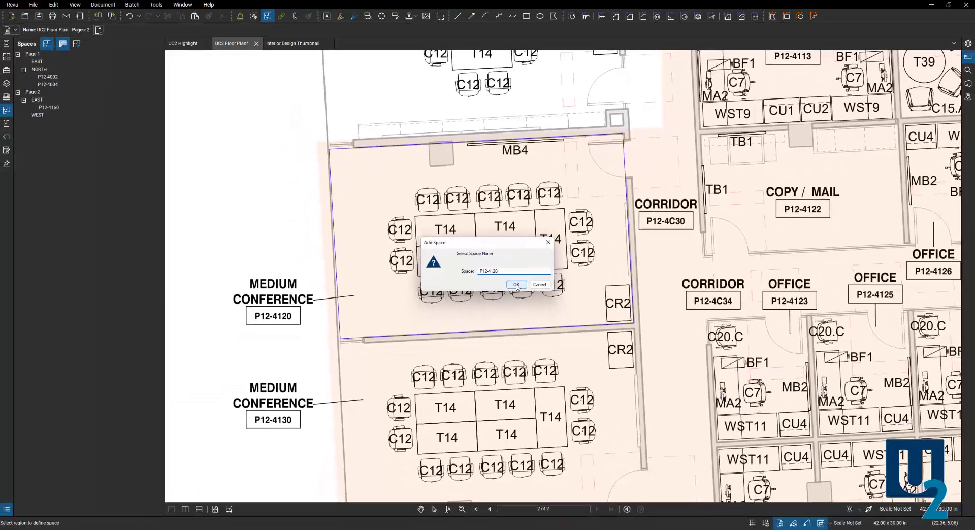
click(531, 290)
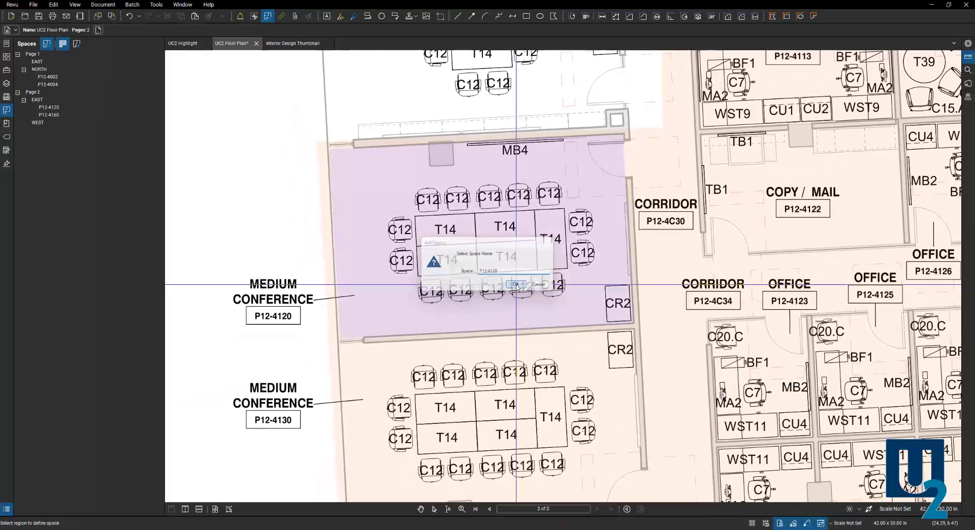
- Add a space around the four corners of medium conference room P12-4130, name it P12-4130, and end space creation
scroll(330, 200, down, 3)
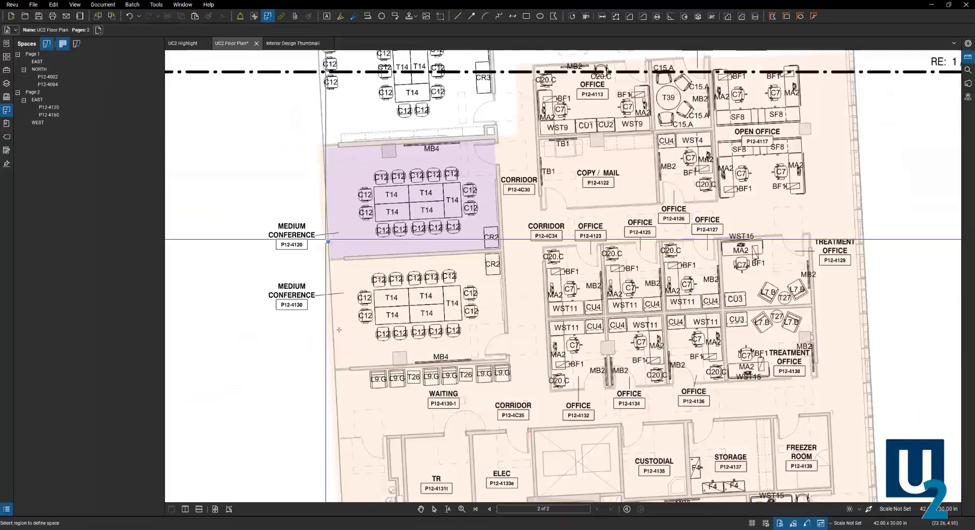
scroll(361, 352, up, 3)
click(594, 166)
click(603, 349)
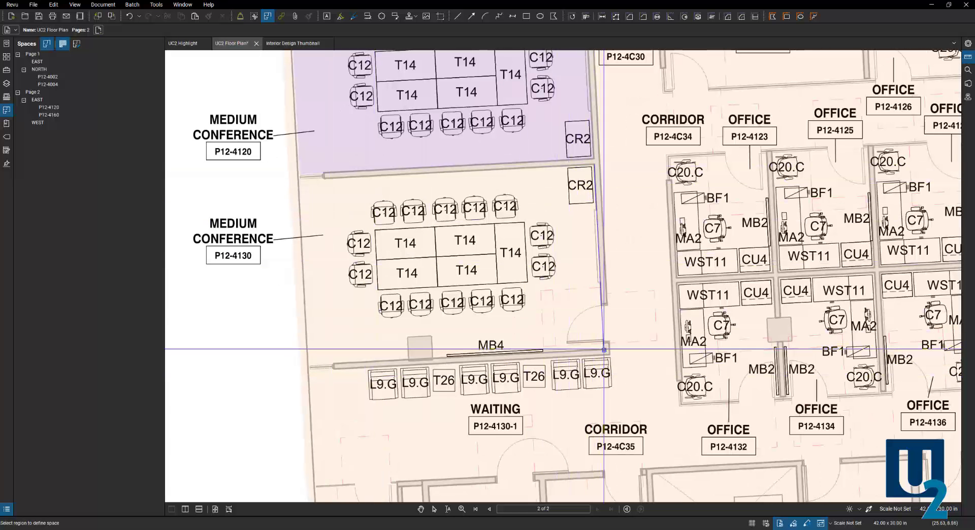
click(310, 362)
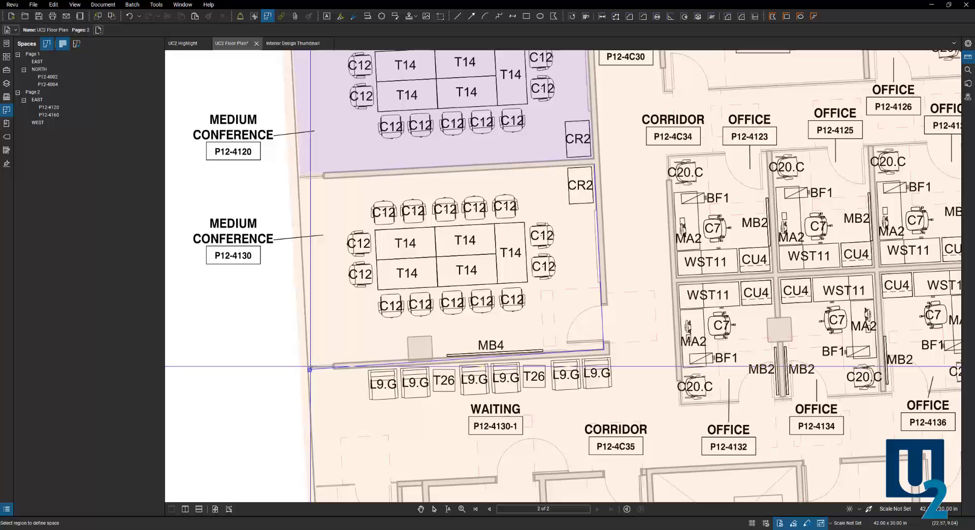
double_click(300, 180)
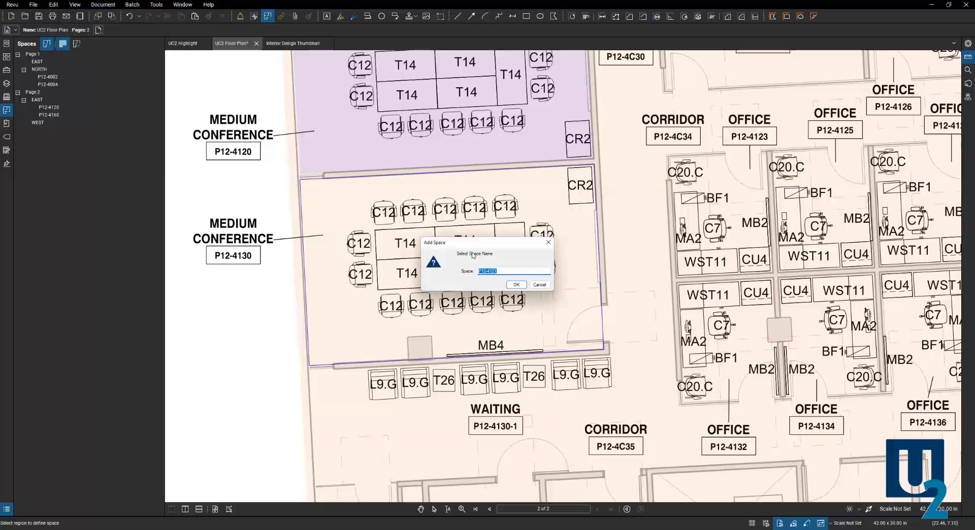
click(493, 270)
text(30)
click(479, 271)
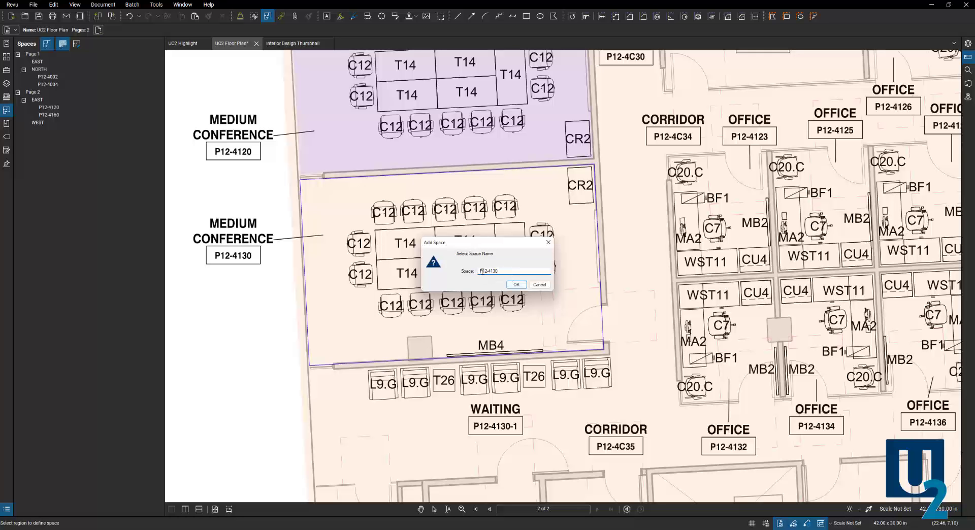
click(516, 285)
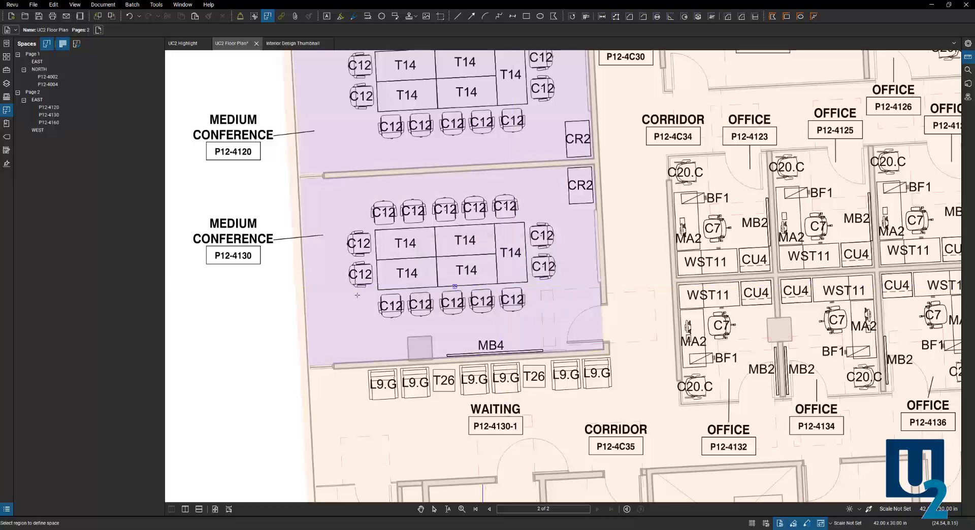
key(Escape)
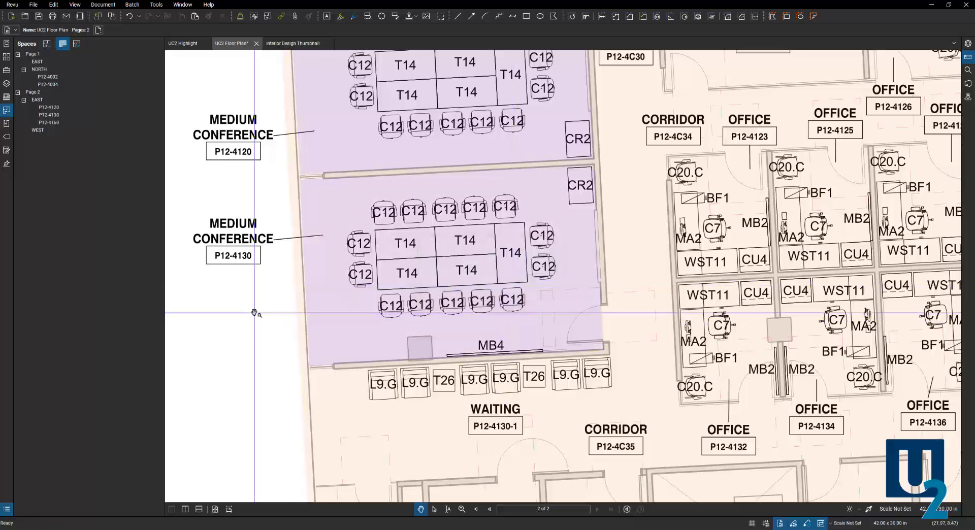
- Open the name of space P12-4120 for editing and leave the edit by selecting the EAST space on page 2
scroll(282, 331, down, 3)
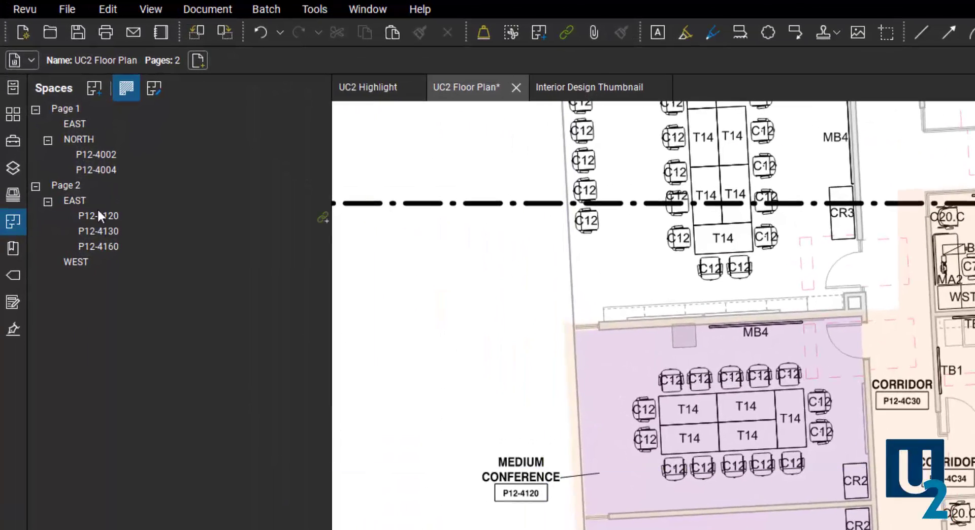
right_click(100, 218)
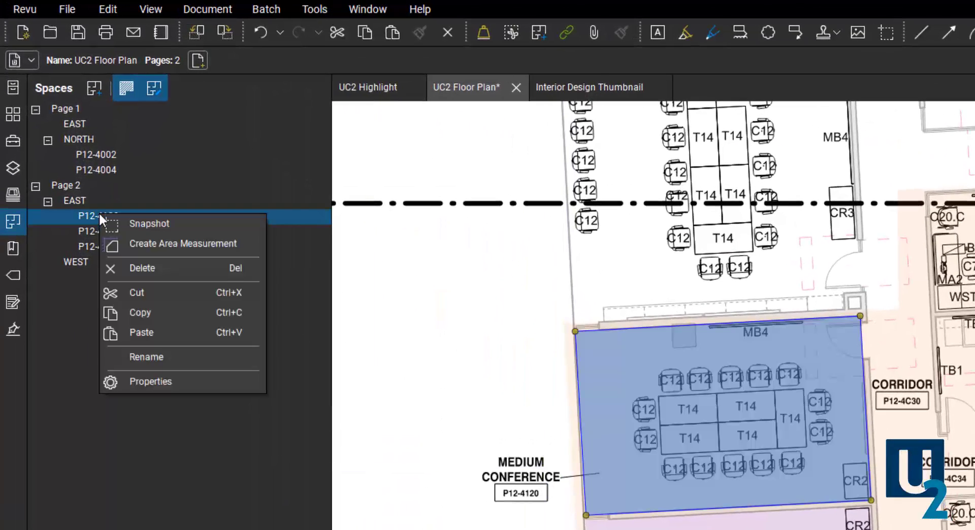
click(140, 355)
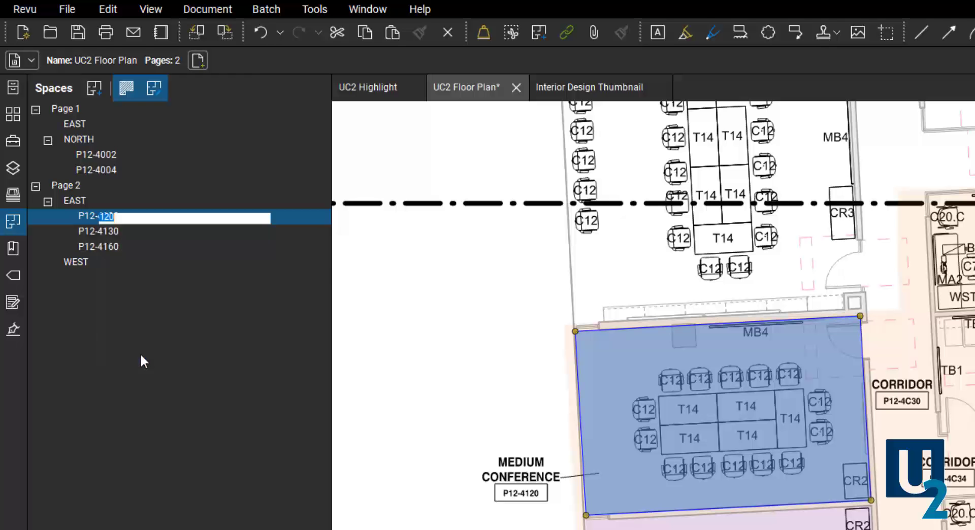
click(73, 216)
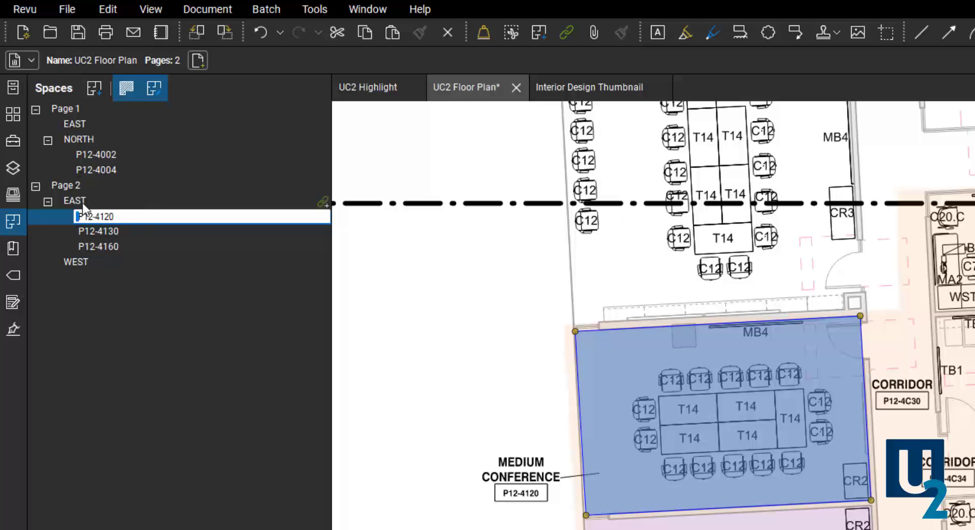
click(79, 201)
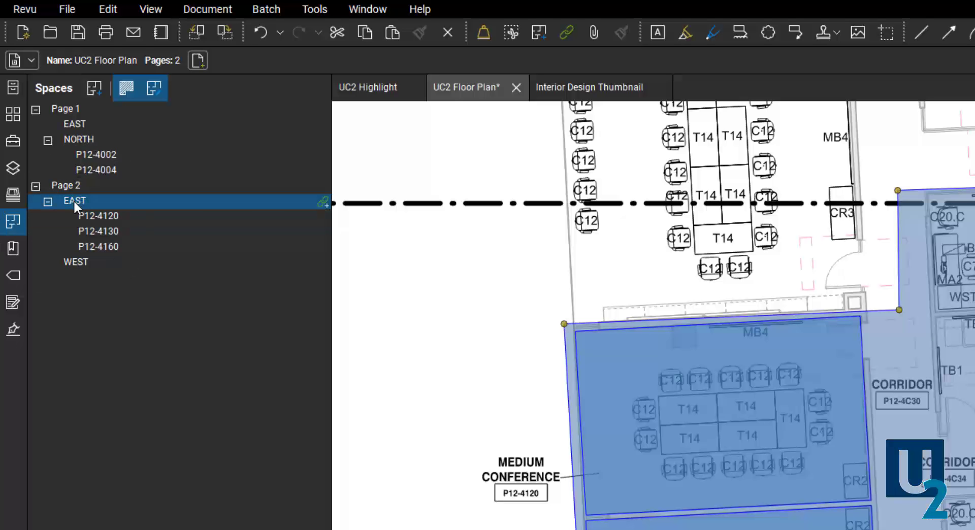
- Open the name of the EAST space on page 2 for editing and close the edit
right_click(81, 200)
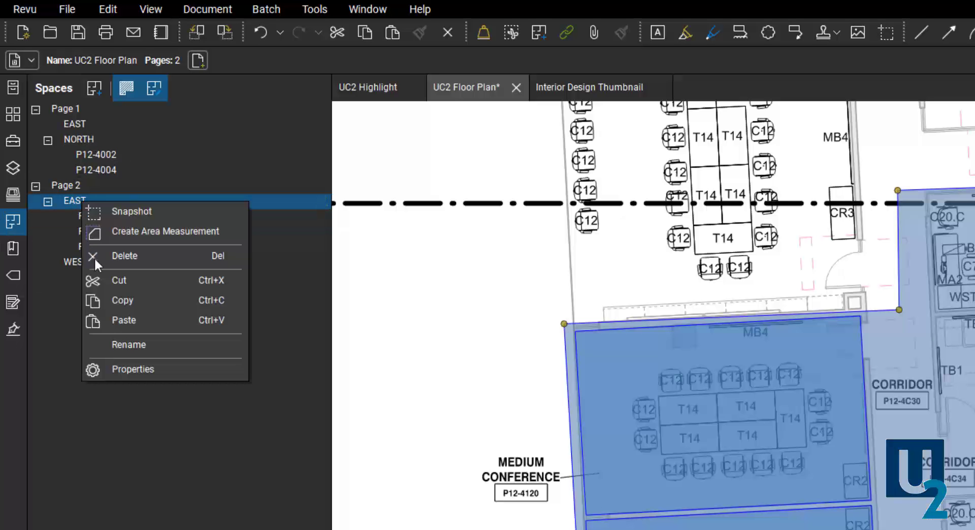
click(115, 343)
click(97, 201)
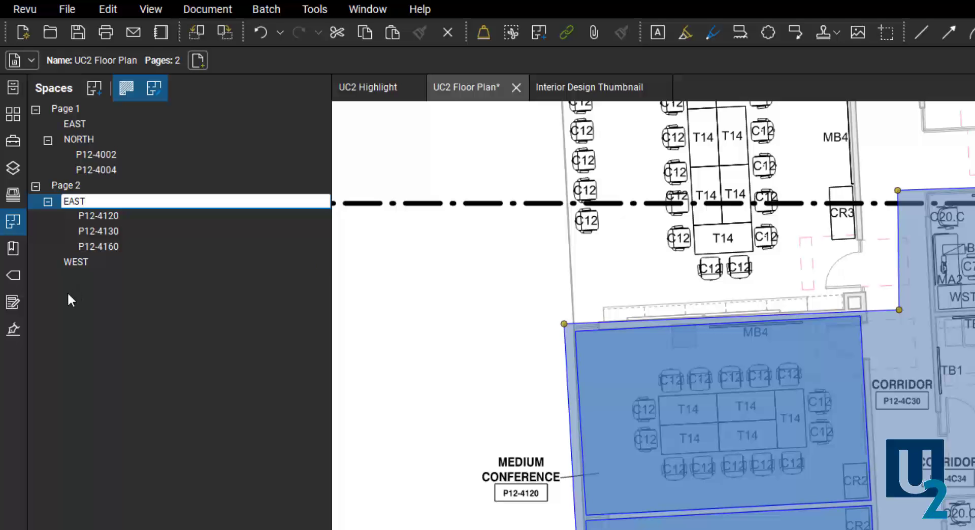
key(Return)
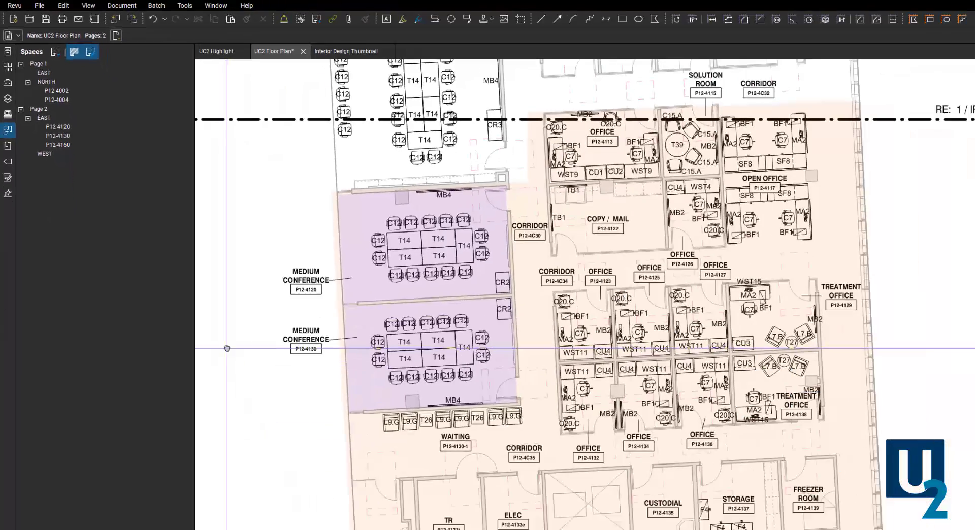
- Display the Search panel, switch it to text search, and show the Tool Chest with the office furniture tool sets
scroll(262, 349, down, 4)
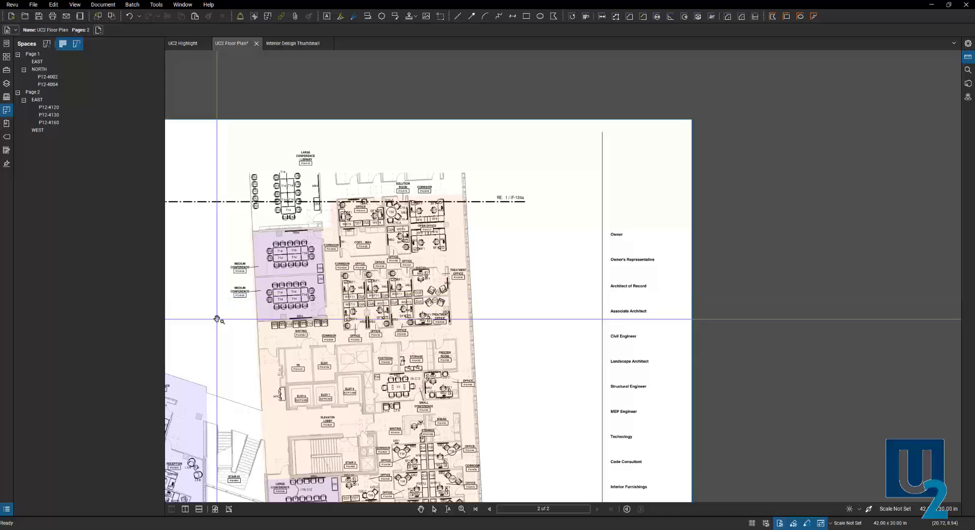
drag(257, 377, 501, 296)
drag(395, 260, 488, 227)
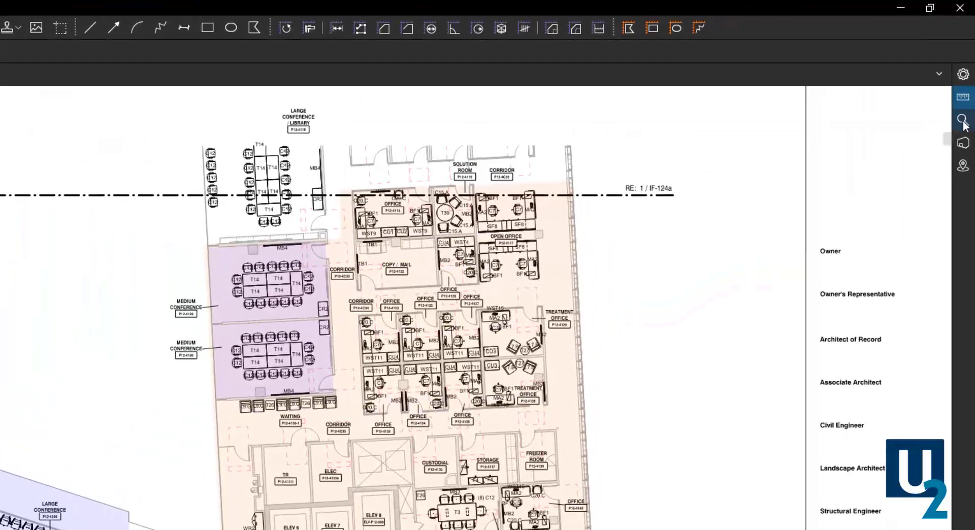
click(965, 100)
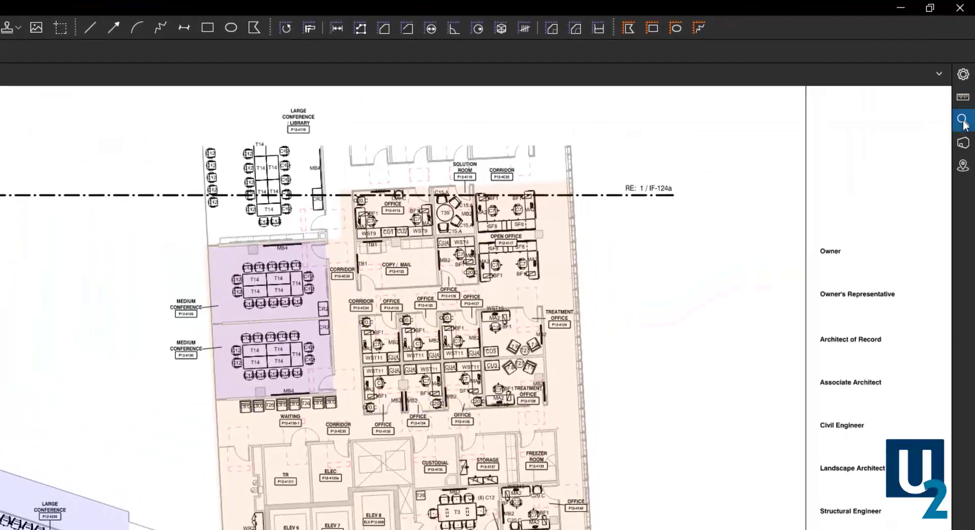
click(965, 125)
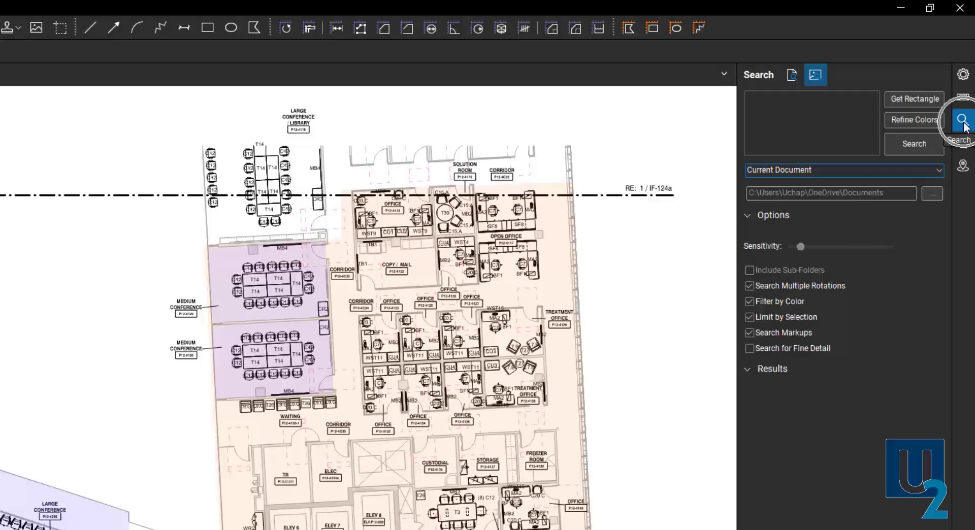
right_click(964, 215)
mouse_move(963, 217)
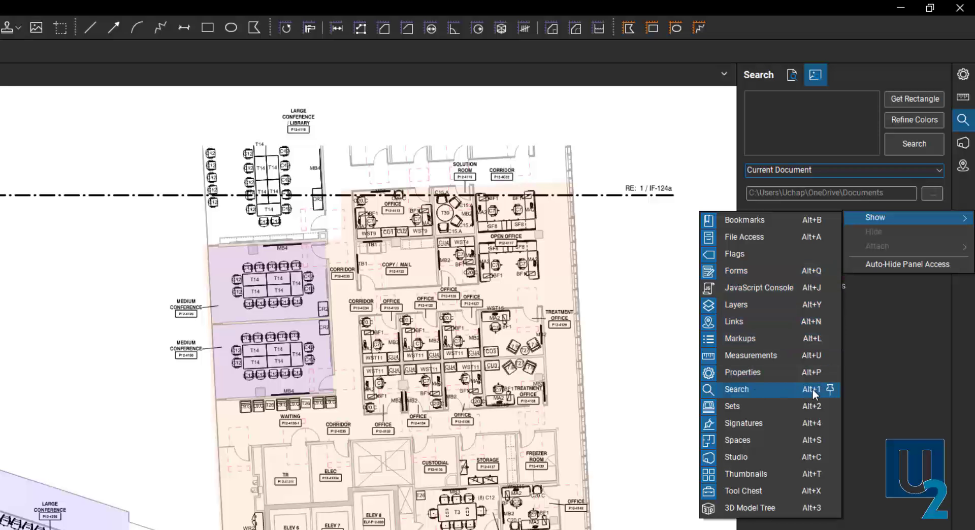
click(965, 350)
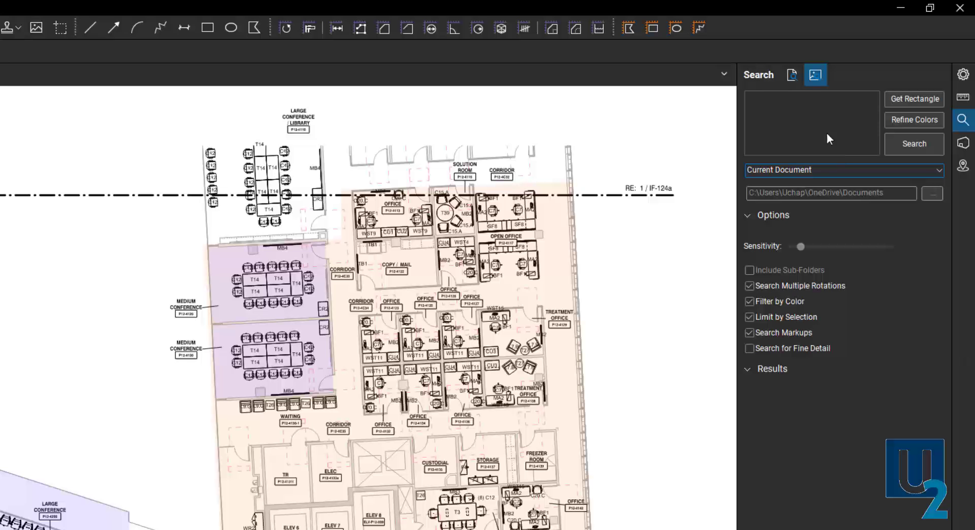
click(791, 78)
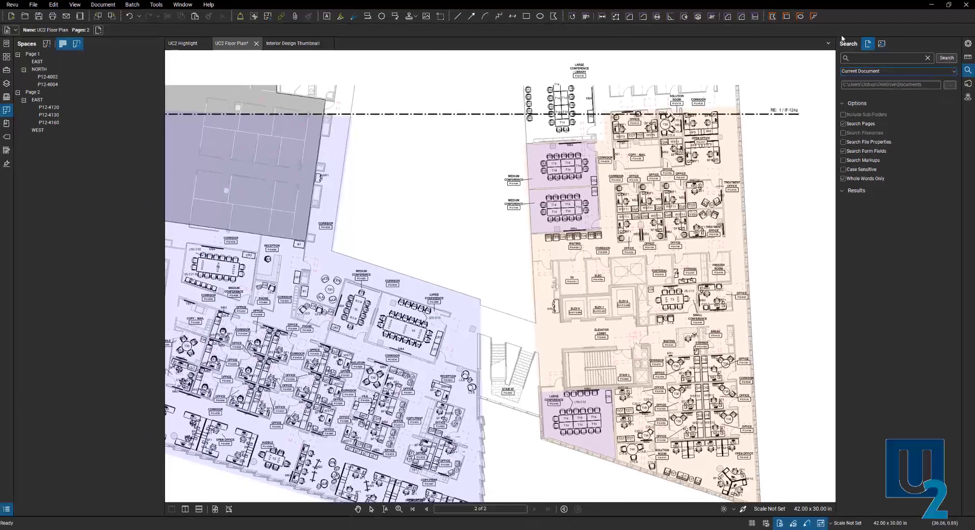
click(6, 72)
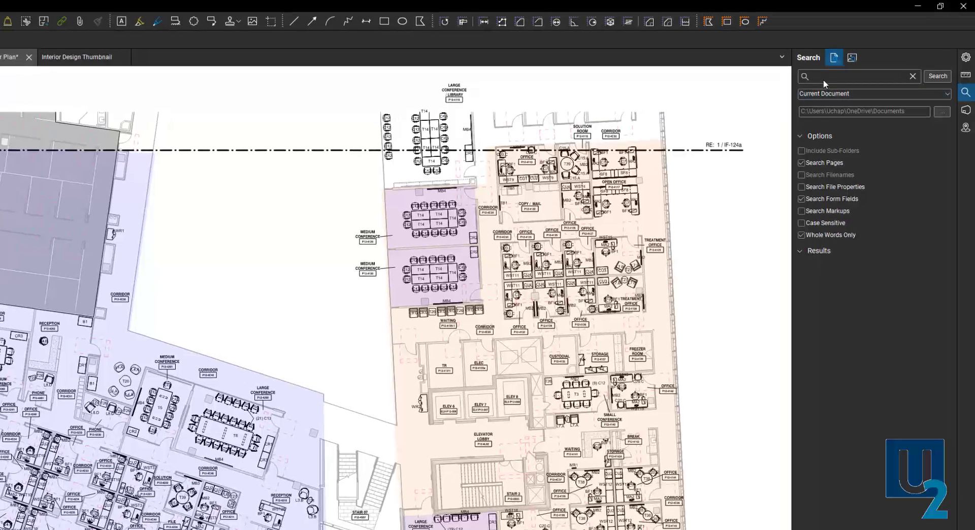
- Search the current document for C1 and view the first three matches on the floor plan
click(826, 76)
text(C1)
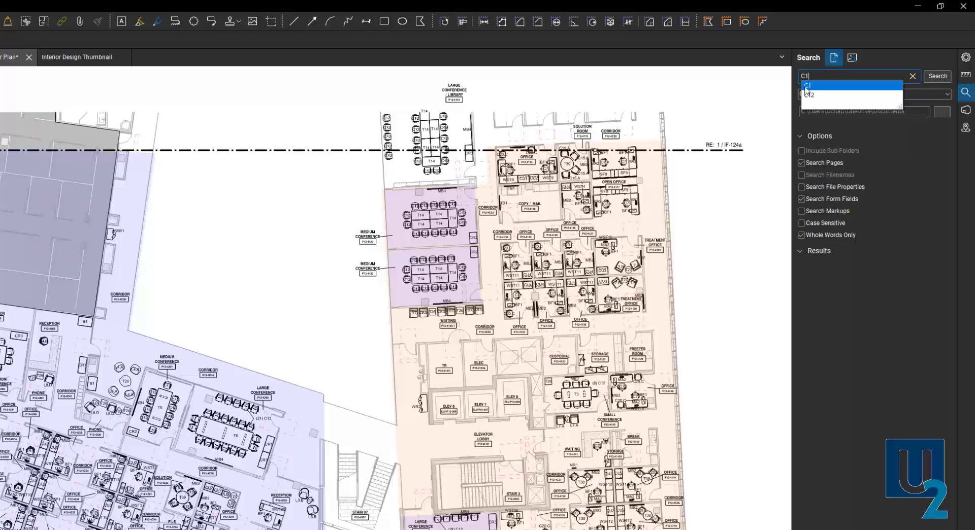
click(809, 88)
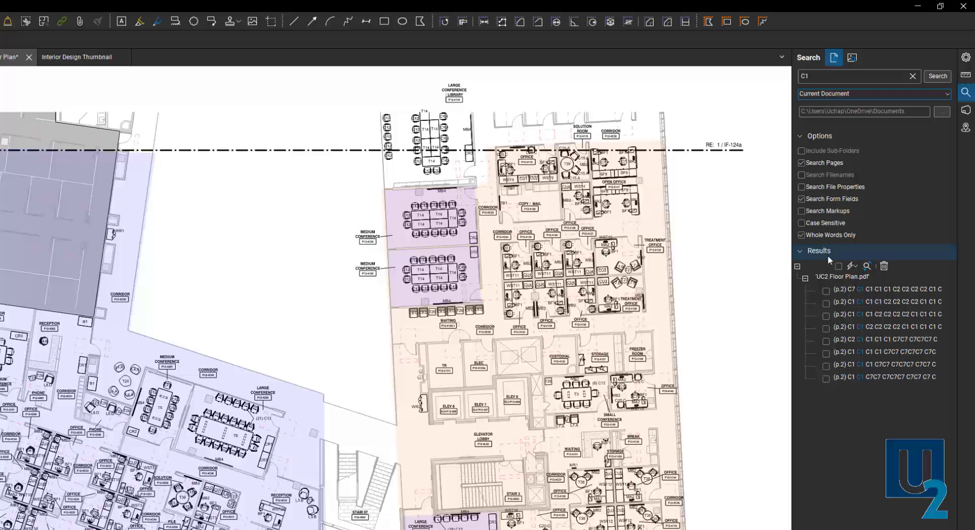
click(845, 291)
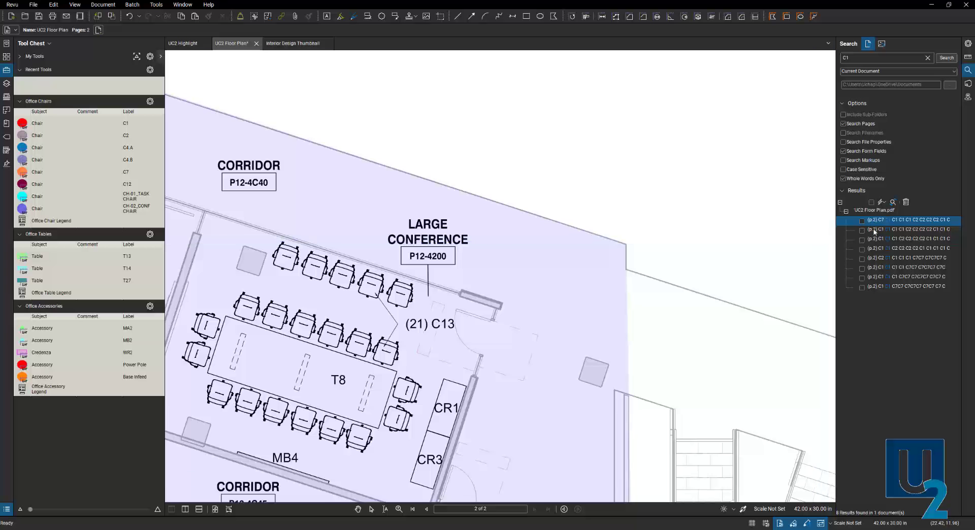
click(874, 229)
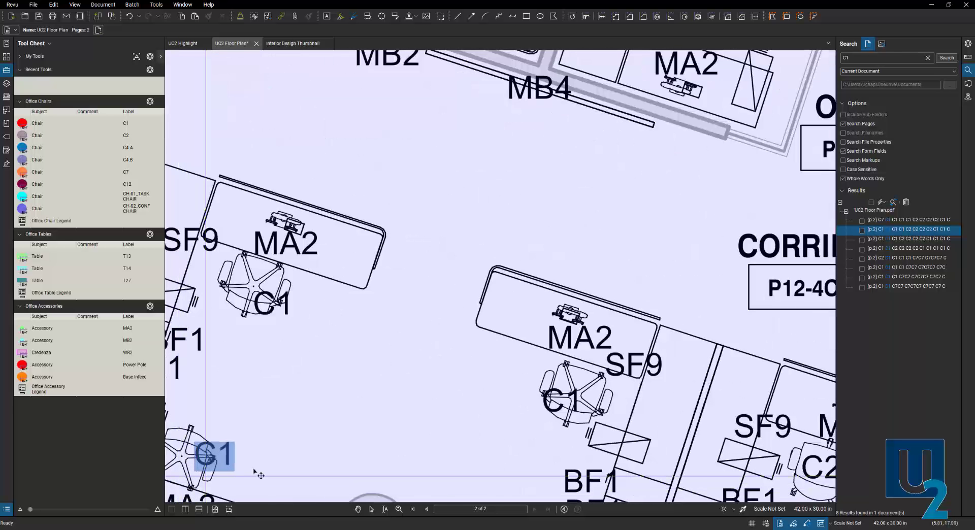
click(879, 239)
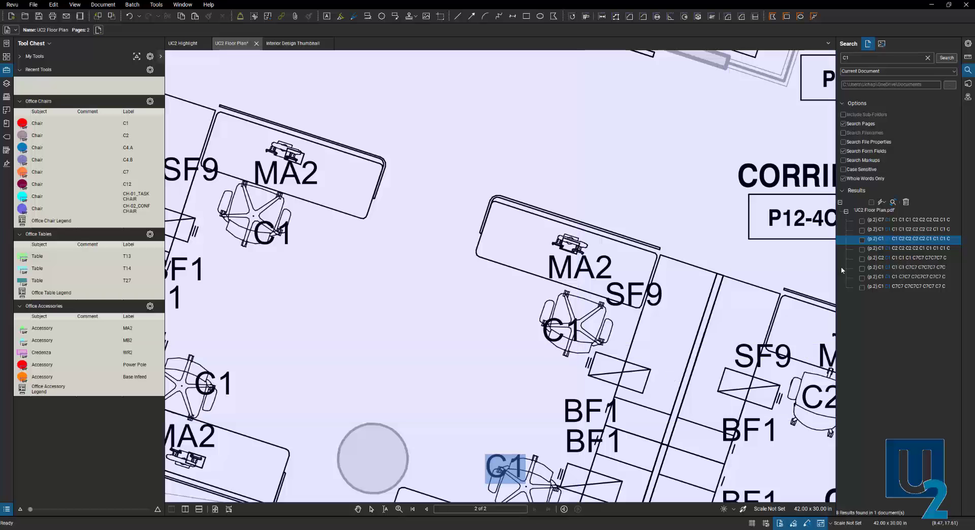
- Check all C1 search results and apply the C1 chair count measurement from the Office Chairs set to them
click(872, 203)
click(881, 203)
mouse_move(885, 231)
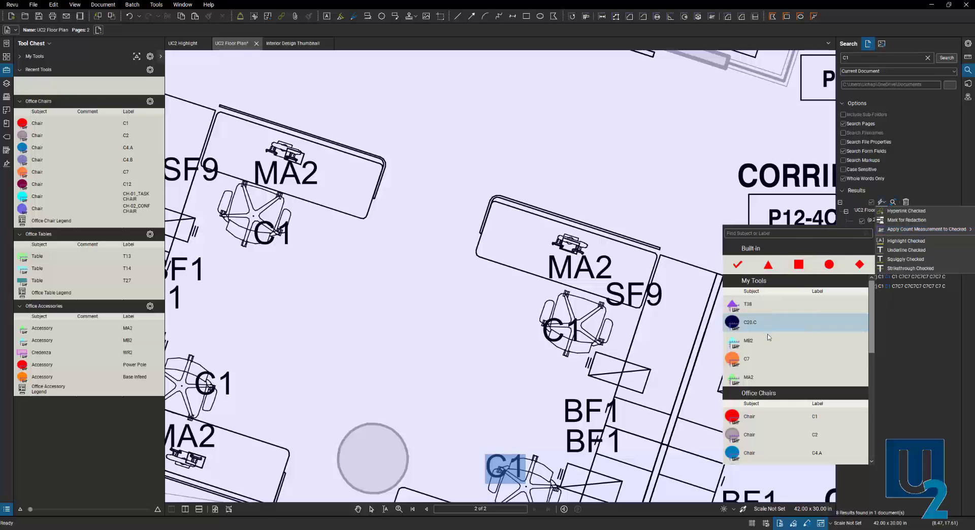
scroll(777, 366, down, 3)
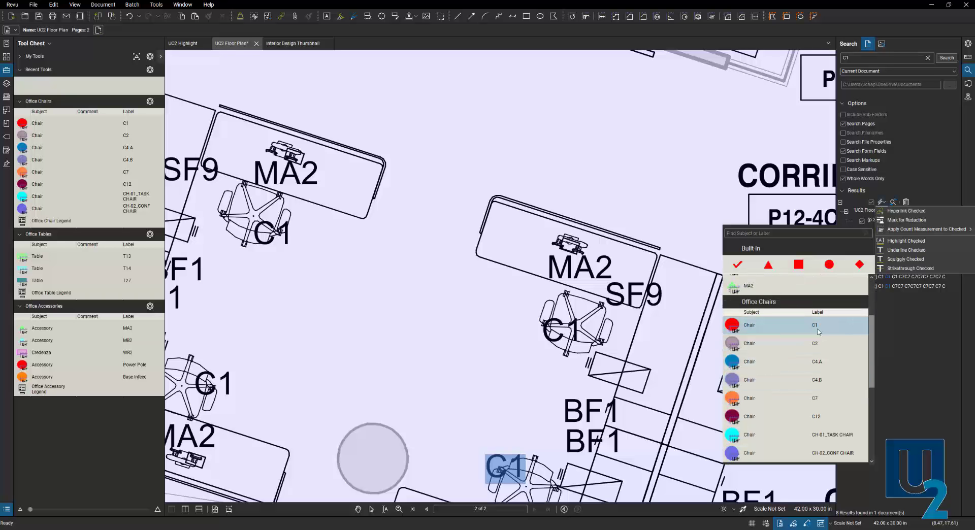
click(819, 329)
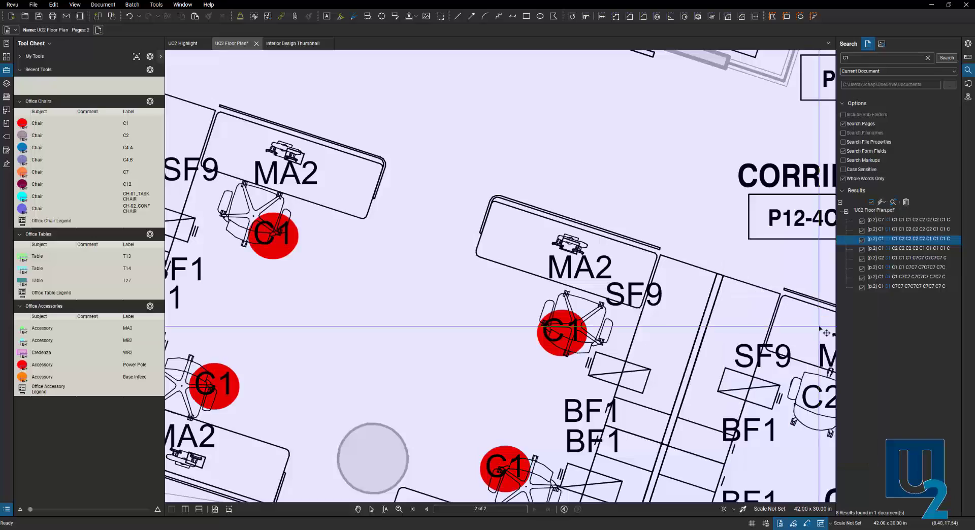
- Search the document for C2, check all results, and apply the C2 chair count measurement from Office Chairs to them
scroll(467, 322, up, 1)
scroll(467, 323, down, 5)
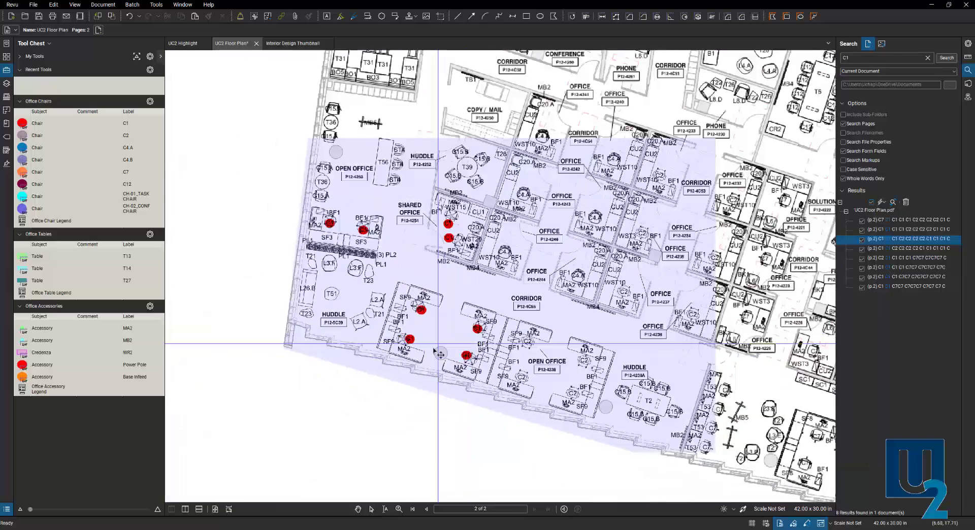
scroll(347, 368, down, 1)
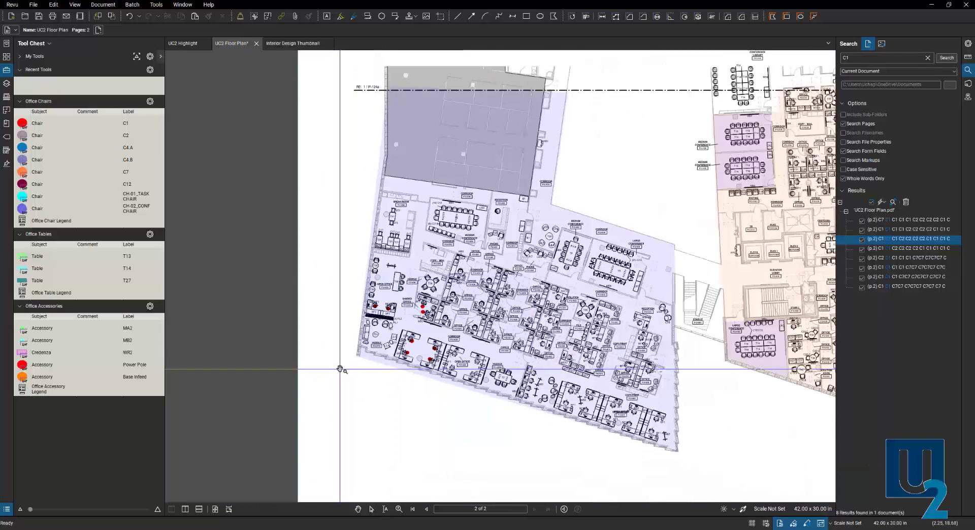
scroll(311, 380, down, 1)
drag(311, 380, 211, 388)
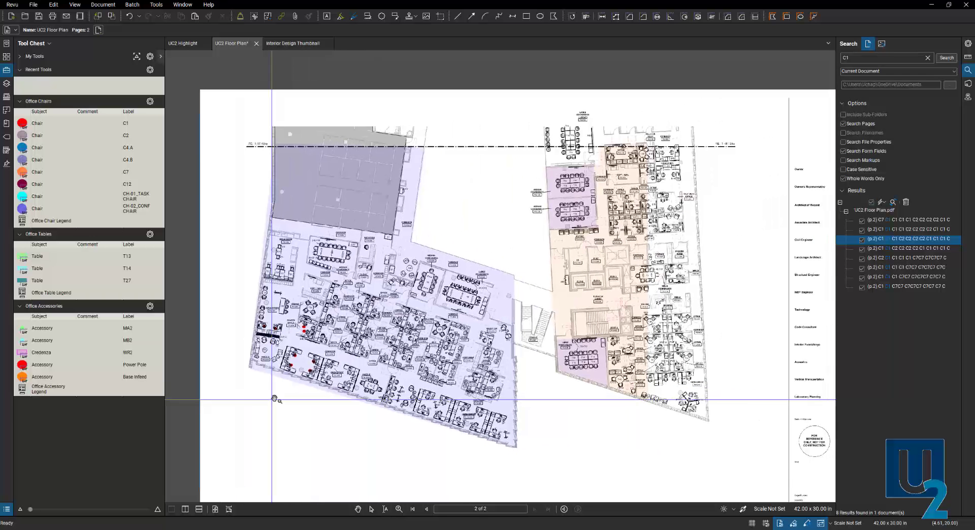
double_click(855, 57)
click(848, 57)
key(BackSpace)
text(2)
key(Return)
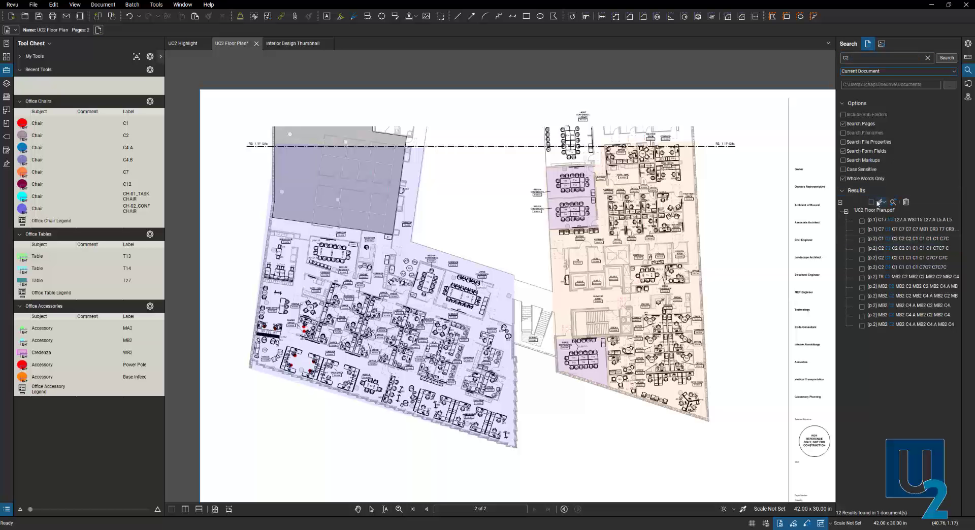
click(871, 202)
click(882, 201)
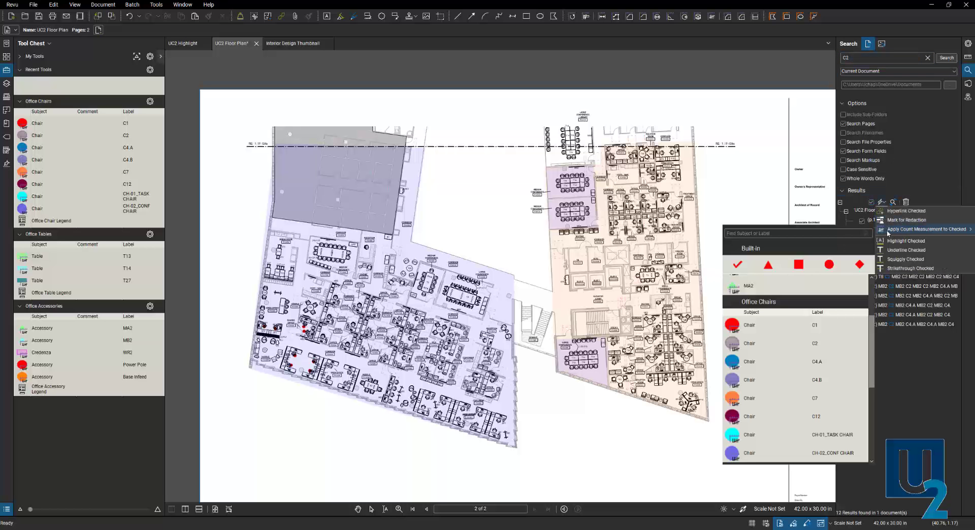
click(769, 350)
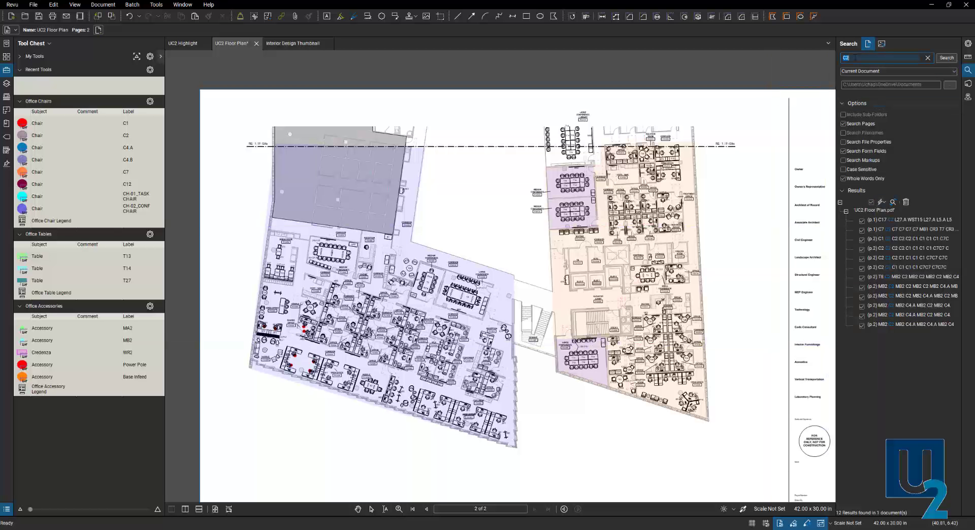
- Search the document for C4.A, check all results, and apply the C4.A chair count measurement from Office Chairs to them
click(855, 57)
key(BackSpace)
text(4.A)
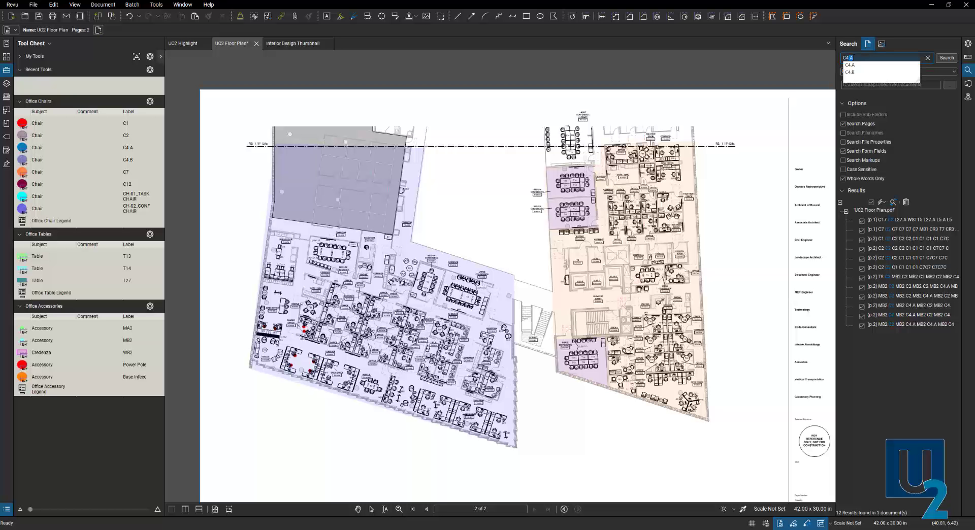
key(Return)
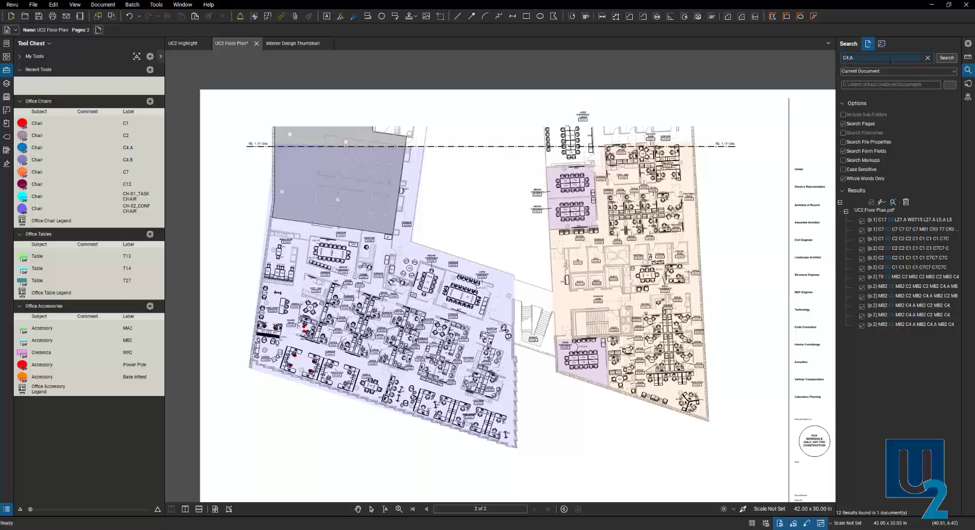
click(947, 58)
click(872, 202)
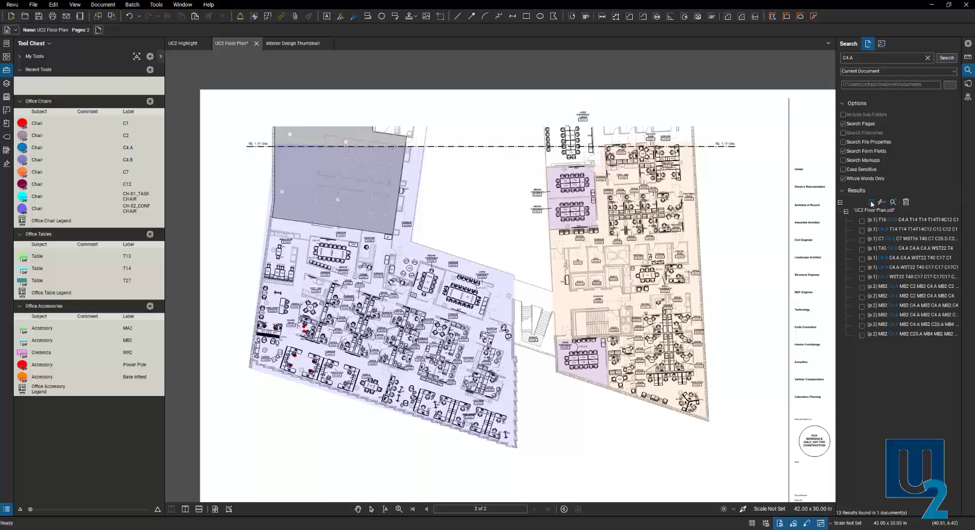
click(883, 202)
mouse_move(884, 229)
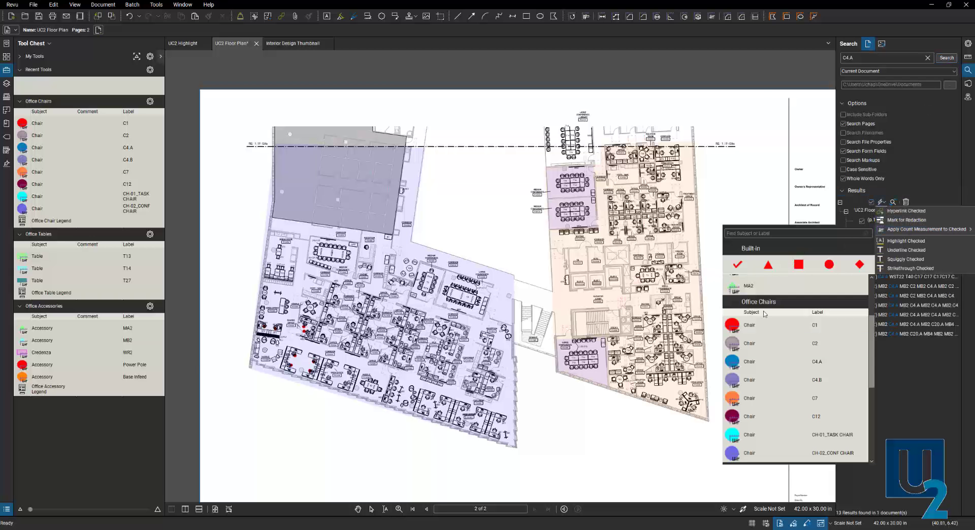
click(764, 367)
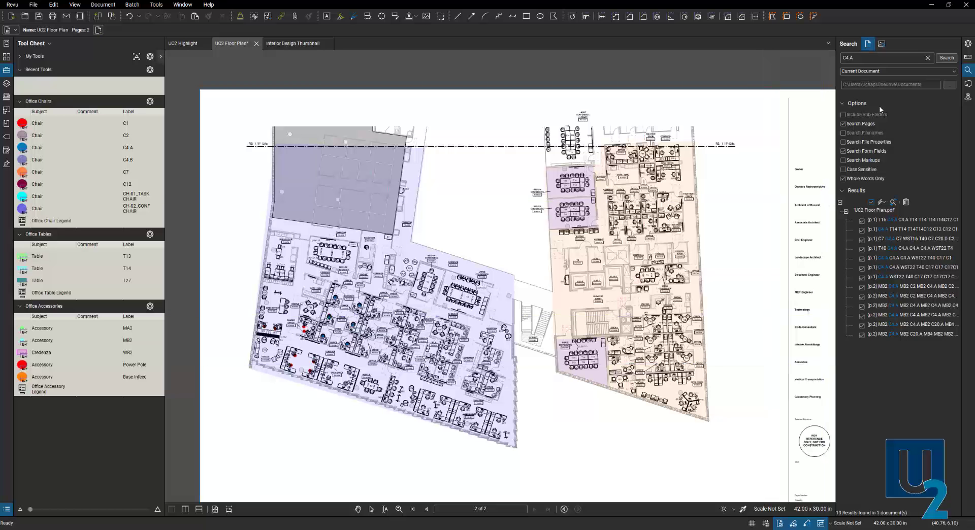
- Search the document for C4.B, check all results, and apply the C4.B chair count measurement from Office Chairs to them
click(856, 59)
click(857, 58)
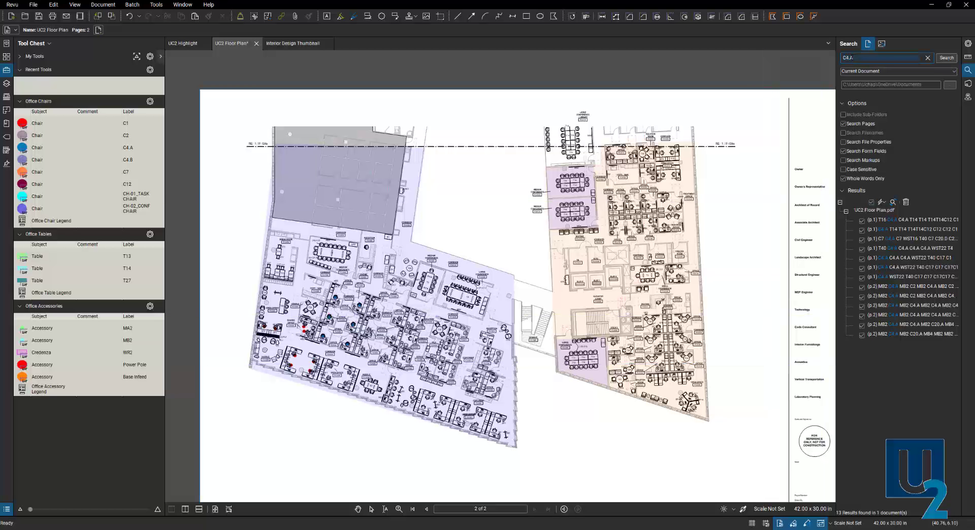
key(BackSpace)
text(B)
click(946, 57)
click(872, 202)
click(882, 202)
mouse_move(891, 231)
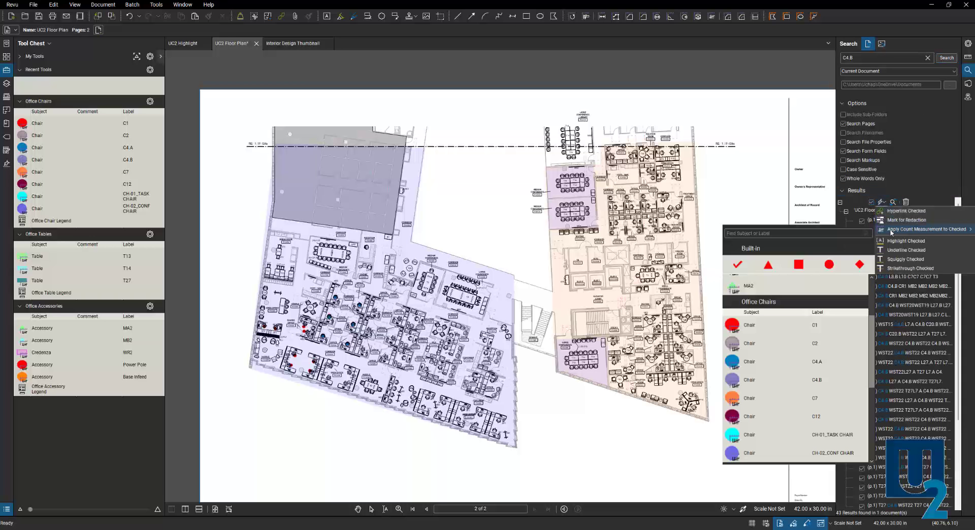
click(750, 380)
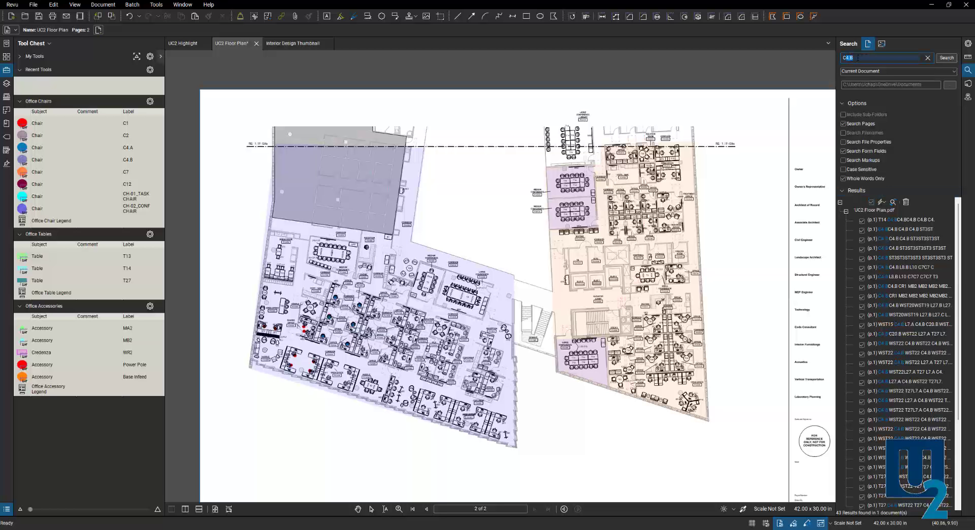
- Search the document for C7, check all results, and apply the C7 chair count measurement from Office Chairs to them
click(947, 57)
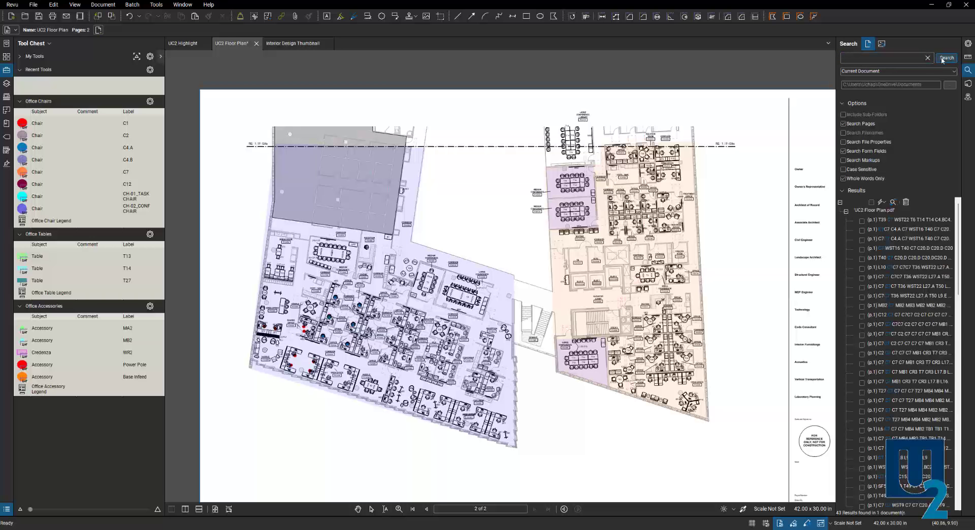
click(871, 203)
click(882, 202)
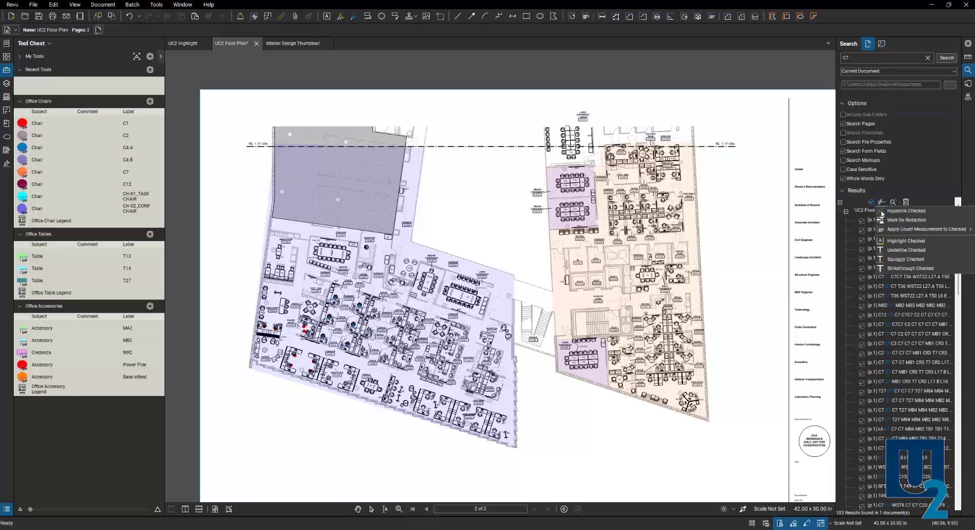
mouse_move(885, 231)
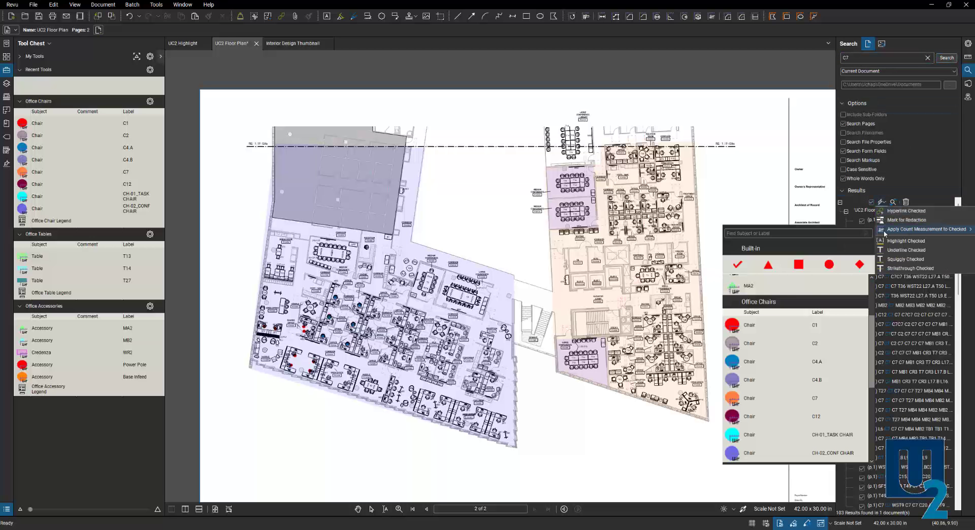
click(759, 400)
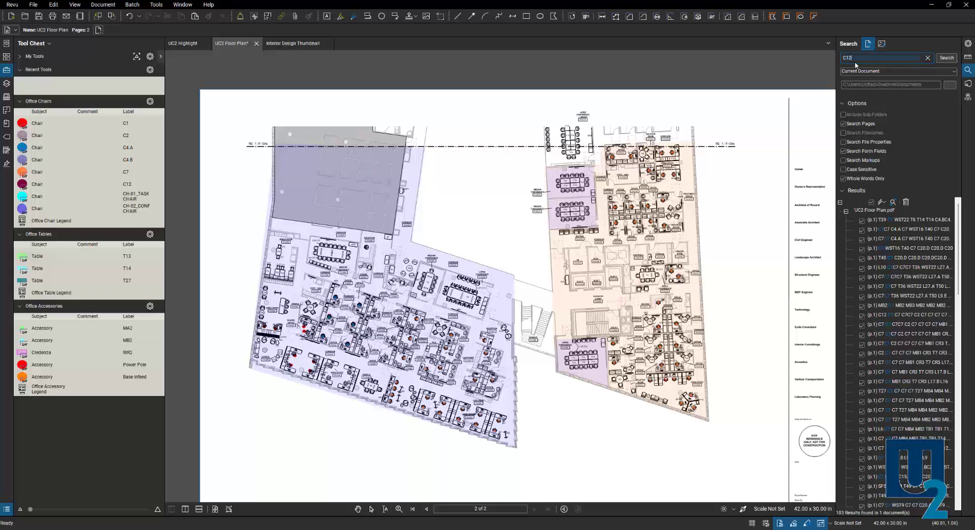
- Search the document for C12, check all results, and apply the C12 chair count measurement from Office Chairs to them
click(948, 58)
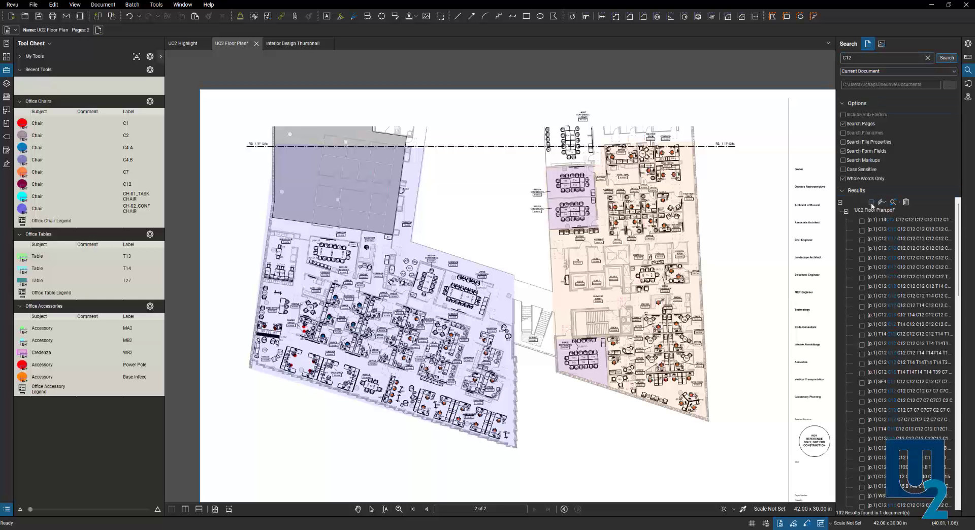
click(881, 203)
mouse_move(888, 234)
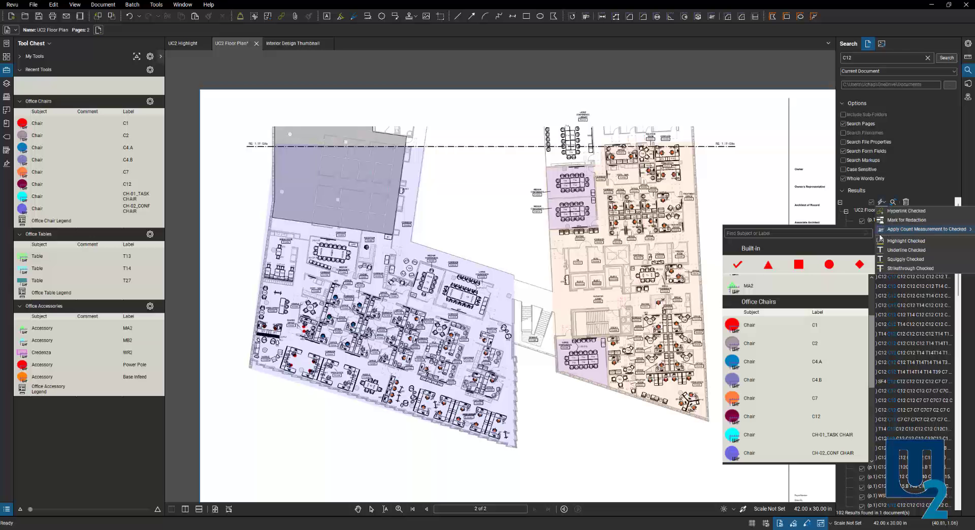
click(771, 418)
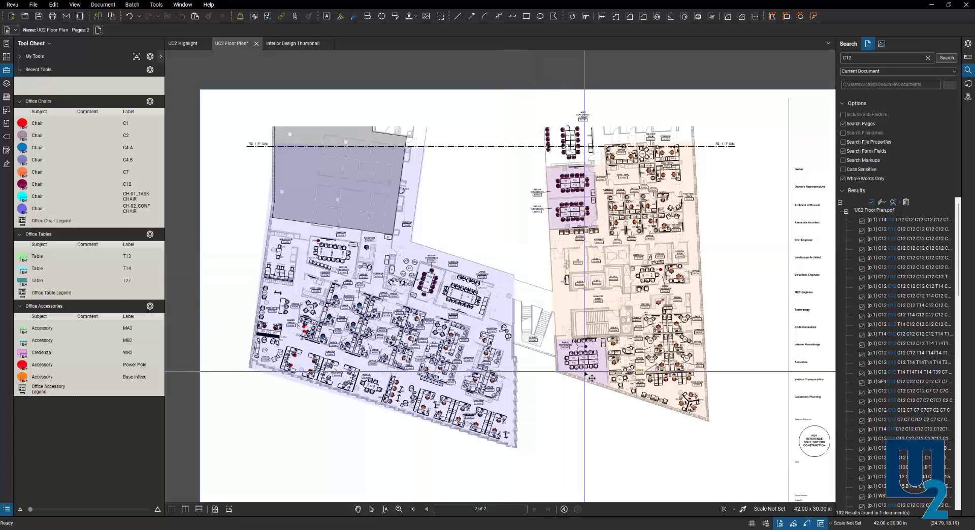
- Hide the spaces overlay on the floor plan to expose the C12 count mark in Large Conference P12-4160
scroll(567, 174, up, 2)
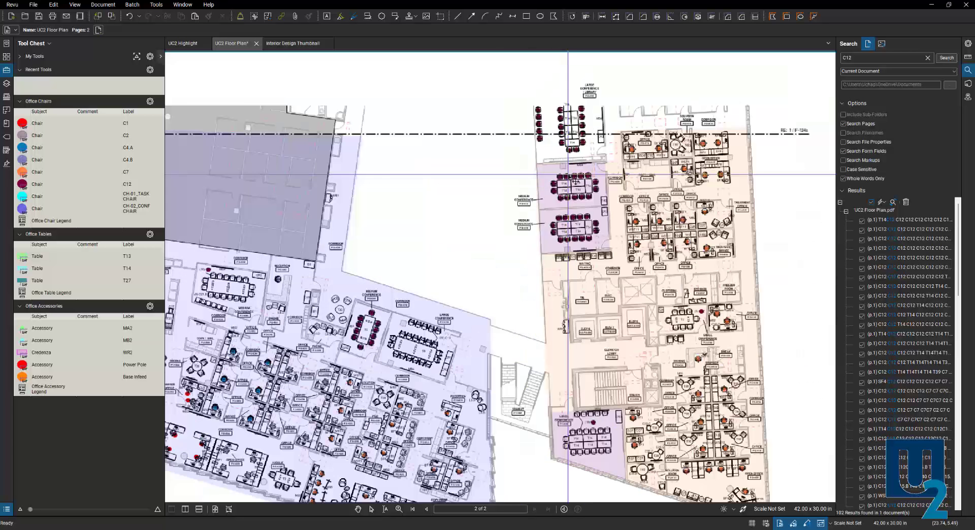
scroll(568, 174, up, 5)
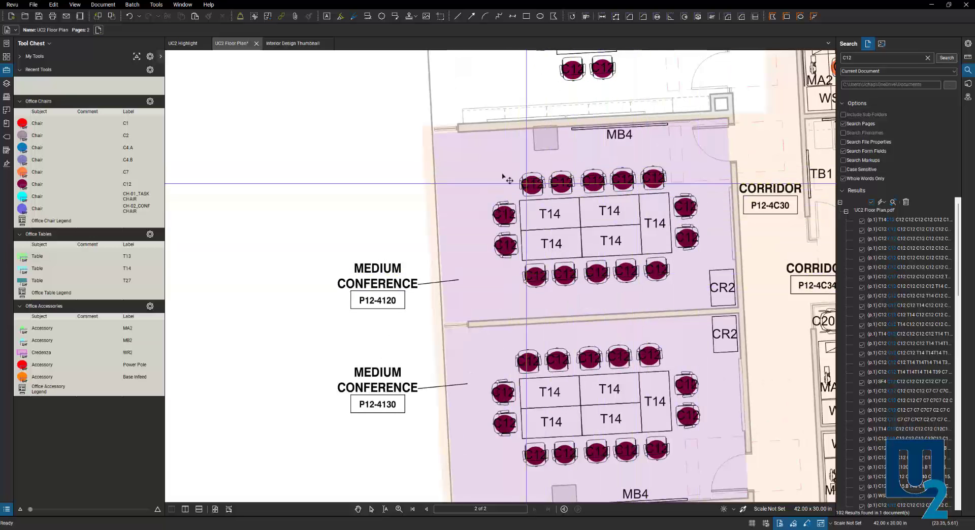
scroll(467, 152, down, 6)
scroll(454, 380, up, 4)
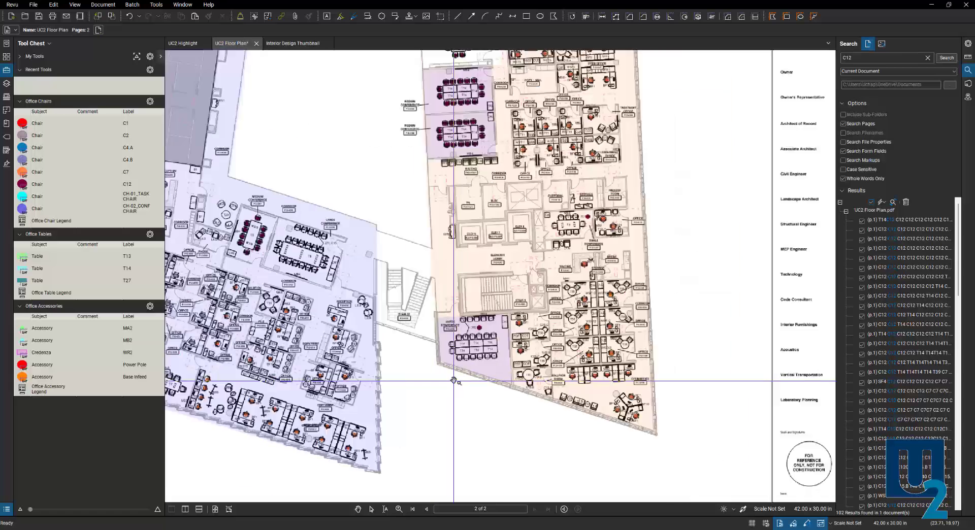
scroll(454, 380, up, 6)
drag(295, 281, 244, 308)
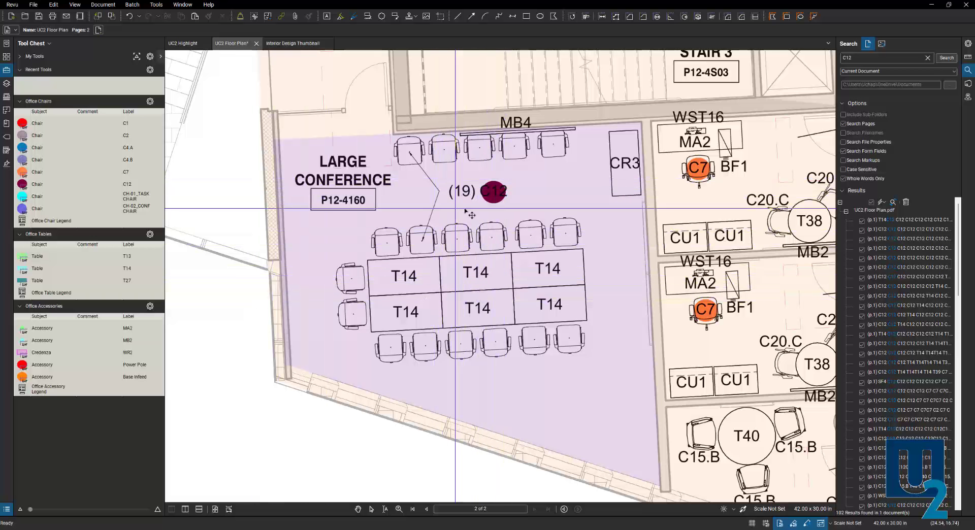
click(495, 200)
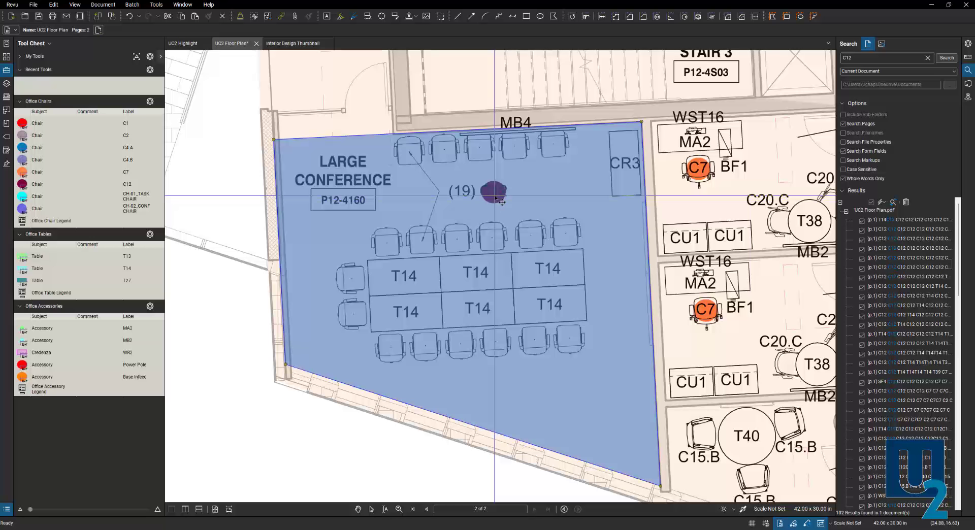
key(Escape)
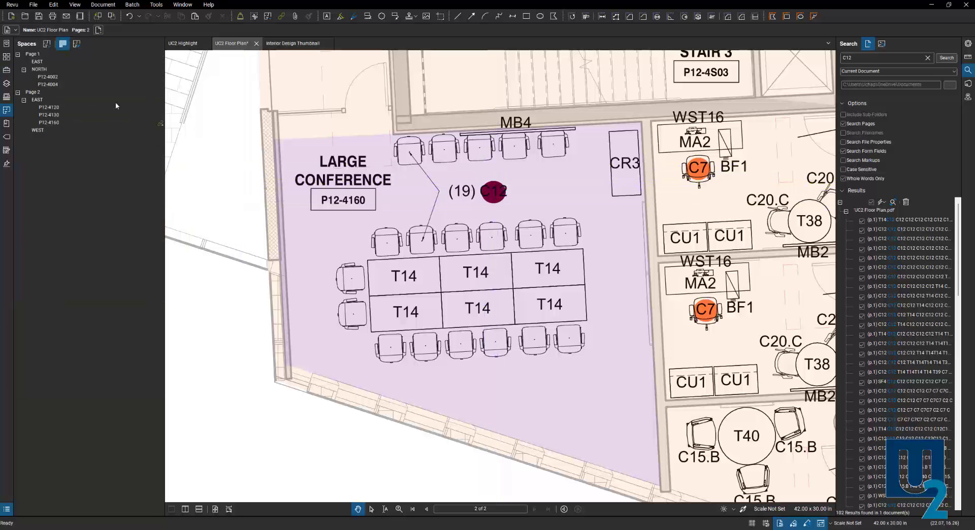
click(63, 45)
- Resume the C12 count in Large Conference P12-4160 and mark 18 more chairs, skipping the fifth chair from the left directly above the table
click(494, 198)
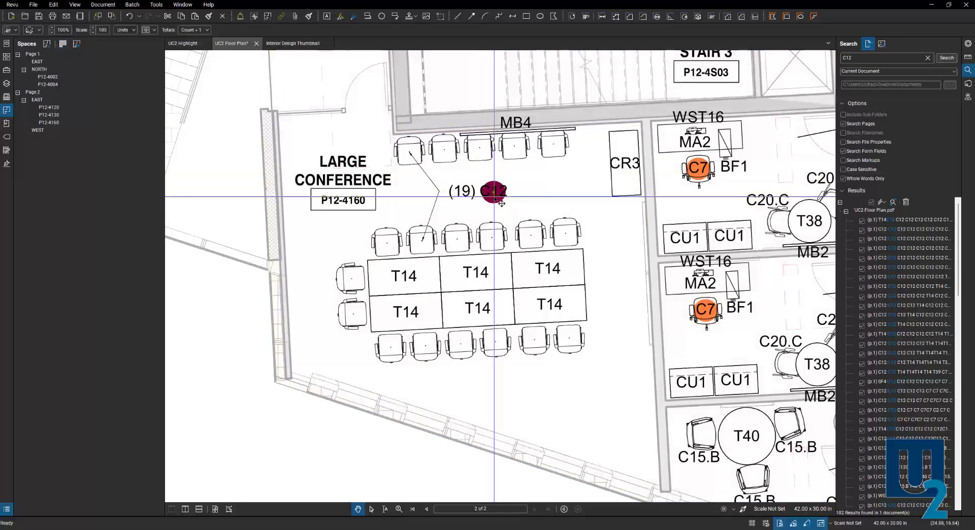
right_click(496, 199)
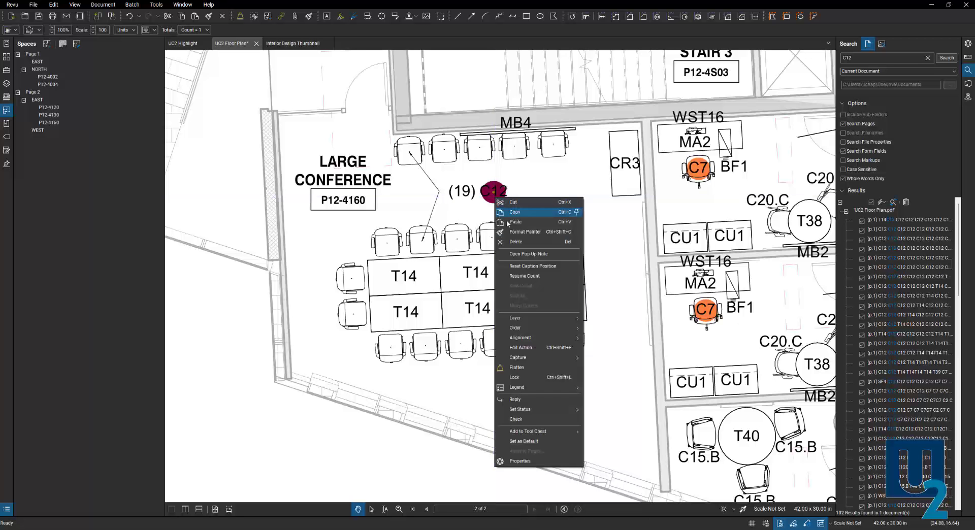
click(524, 277)
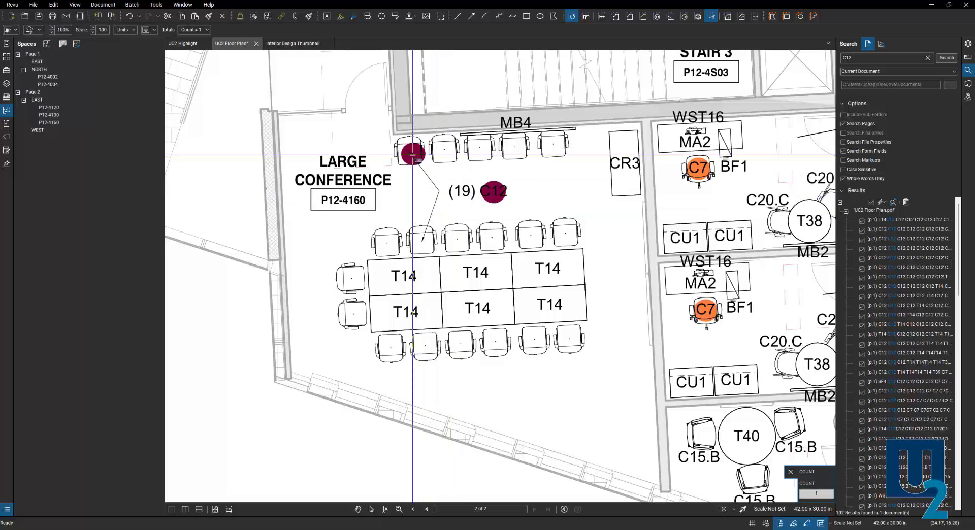
click(441, 152)
click(476, 150)
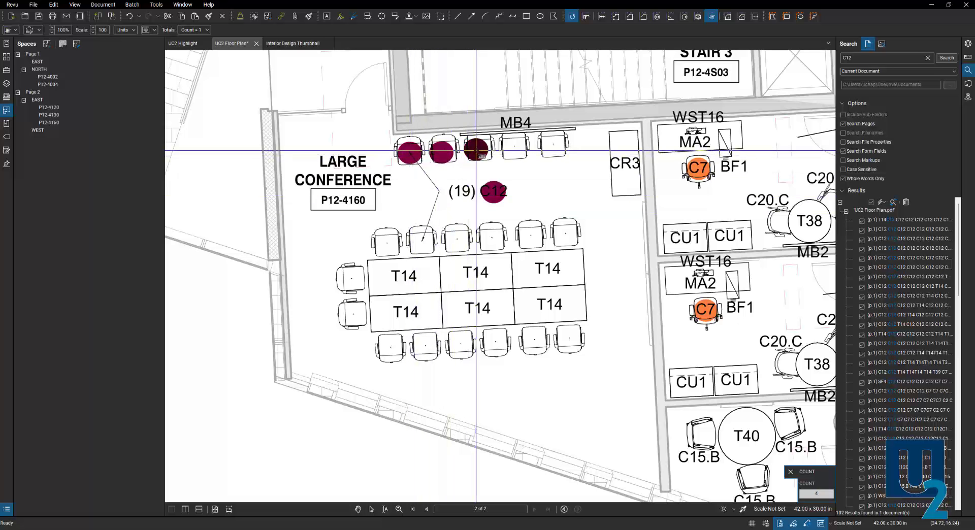
click(516, 149)
click(552, 146)
click(564, 229)
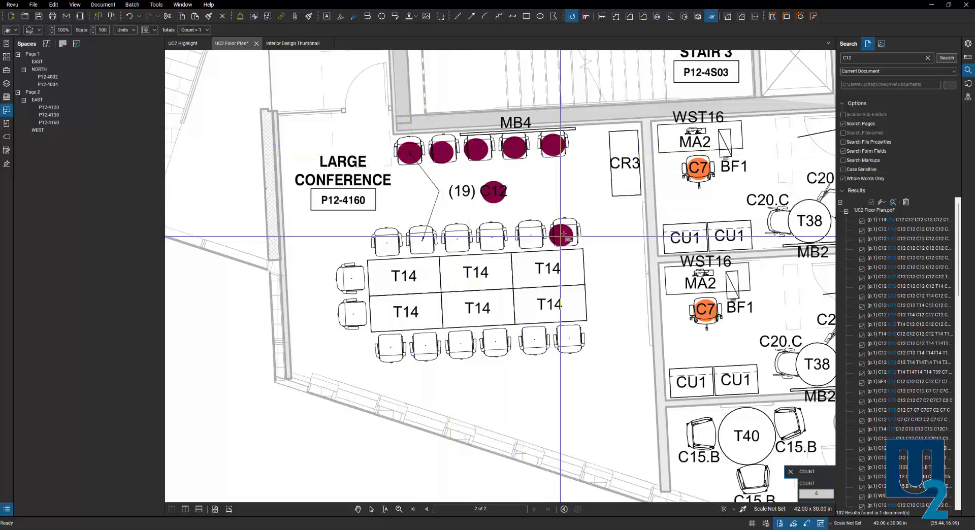
click(568, 340)
click(535, 342)
click(498, 343)
click(459, 344)
click(424, 347)
click(393, 348)
click(336, 307)
click(349, 278)
click(386, 243)
click(415, 240)
click(456, 237)
click(490, 236)
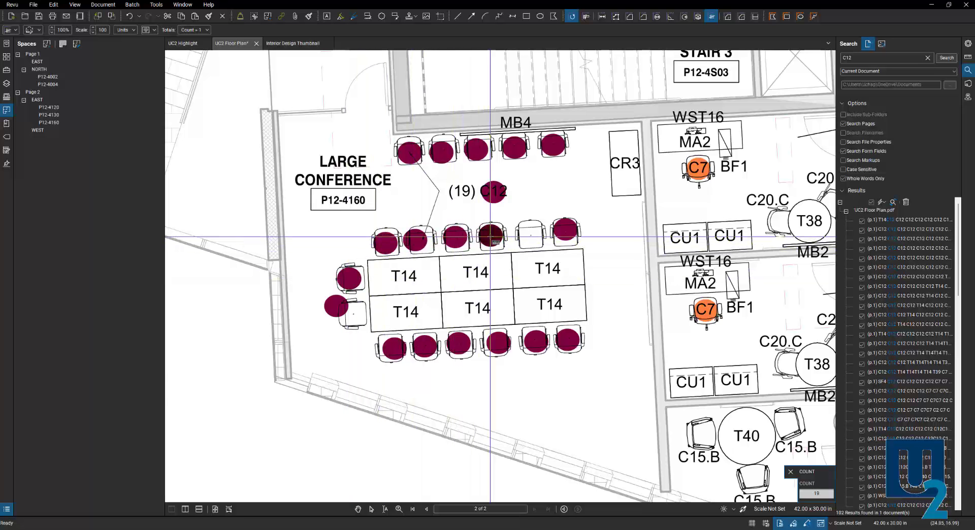
key(Escape)
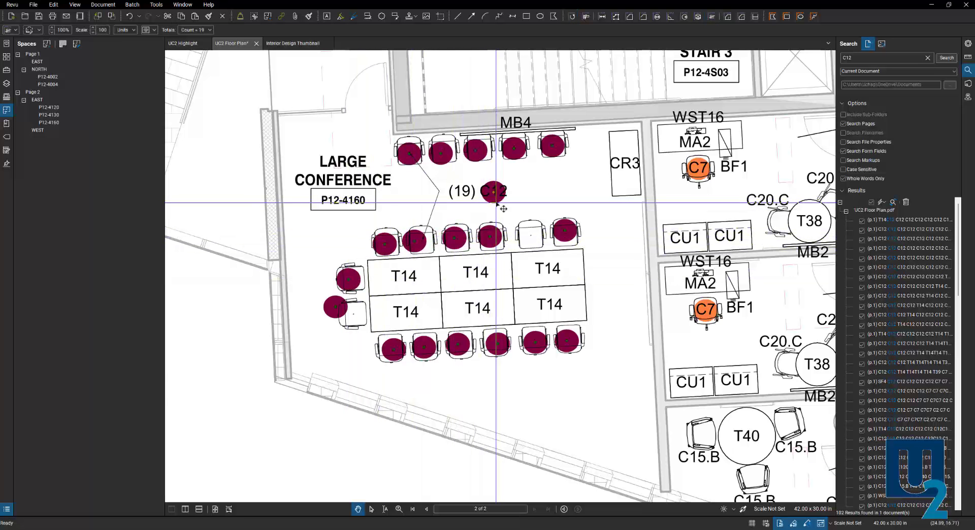
- Move the mark on the C12 caption onto the unmarked chair and center the stray mark on the lower chair at the table's left end
drag(505, 204, 533, 239)
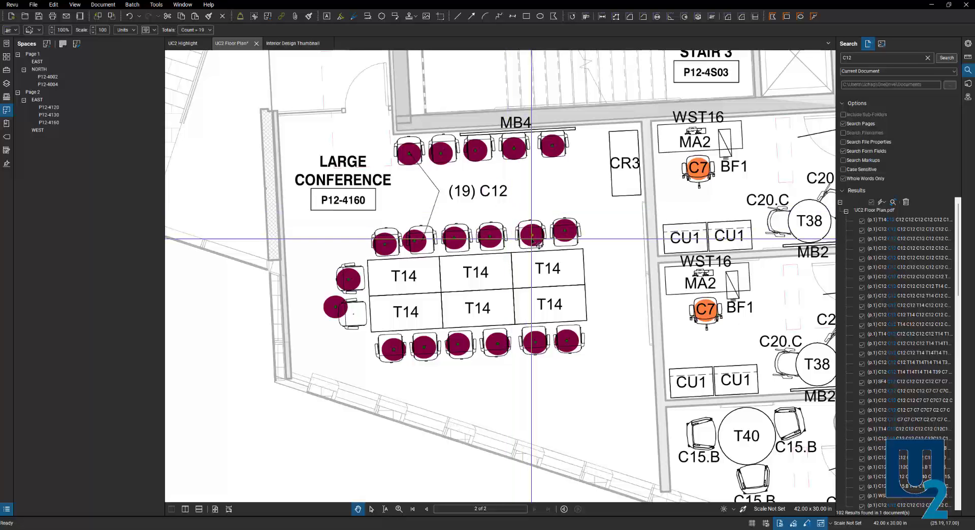
drag(335, 307, 355, 322)
- Deselect the C12 count and show the spaces overlay on the floor plan again
scroll(345, 285, down, 1)
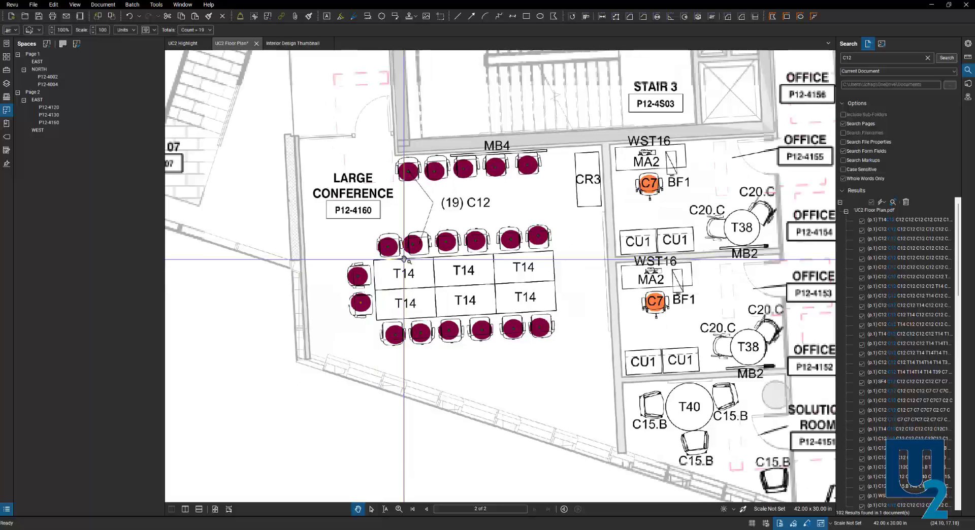
click(312, 298)
scroll(305, 299, down, 1)
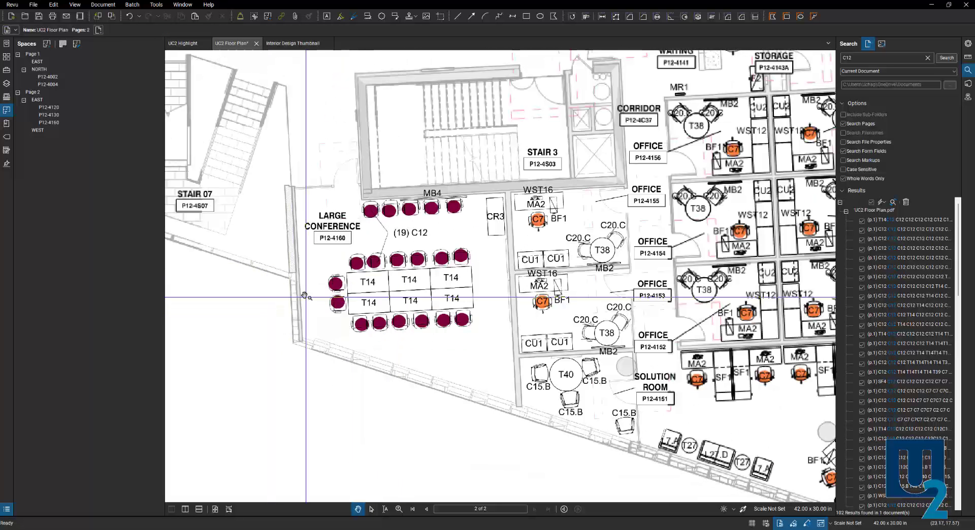
click(63, 43)
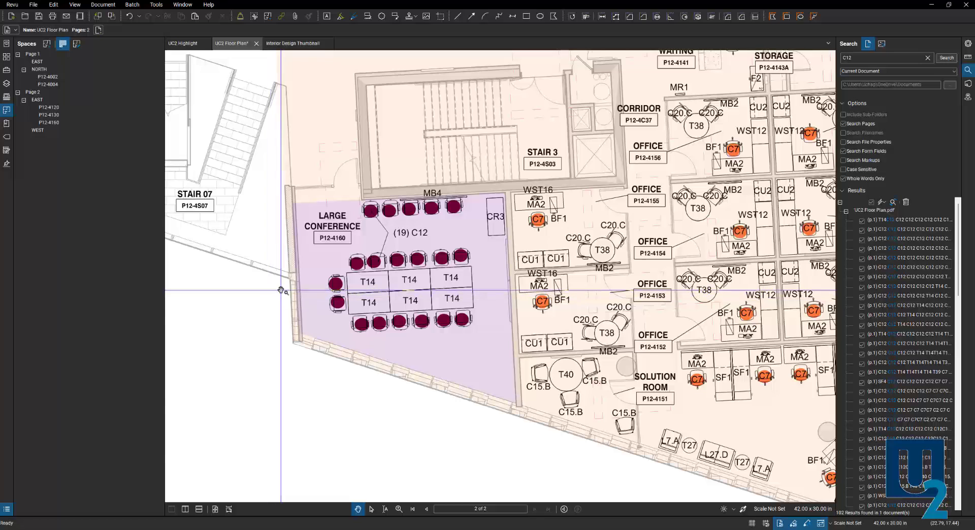
scroll(338, 311, down, 1)
scroll(352, 314, down, 3)
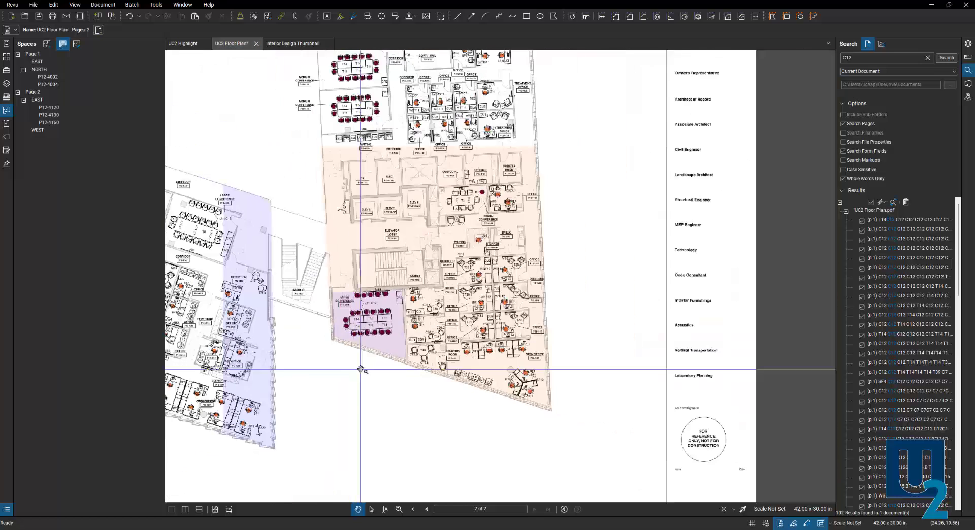
drag(381, 373, 516, 387)
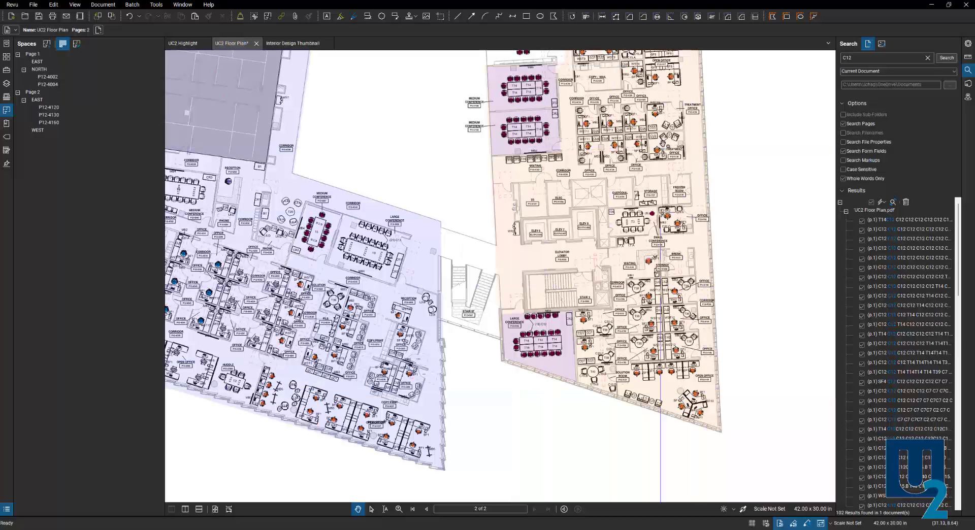
- Search the document for T13, check all results, and apply the T13 table count measurement from Office Tables to them
click(8, 72)
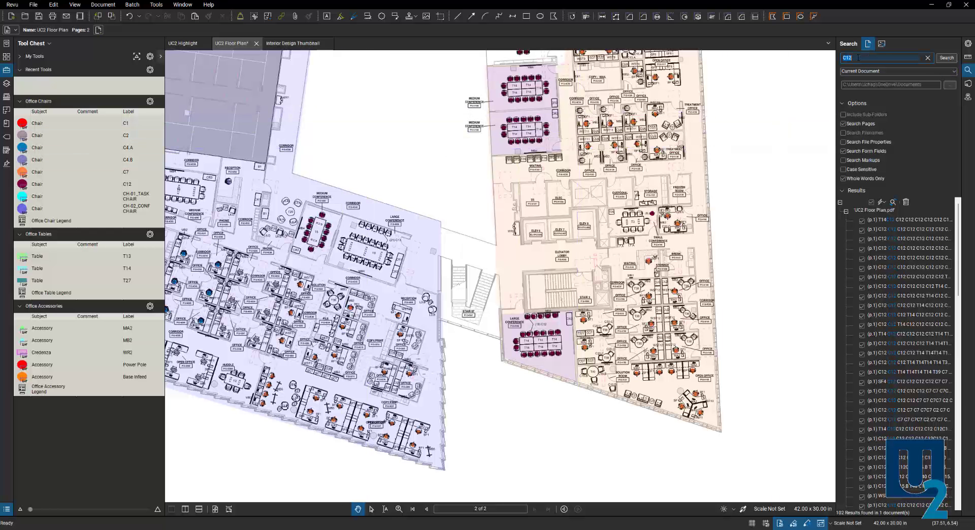
text(T13)
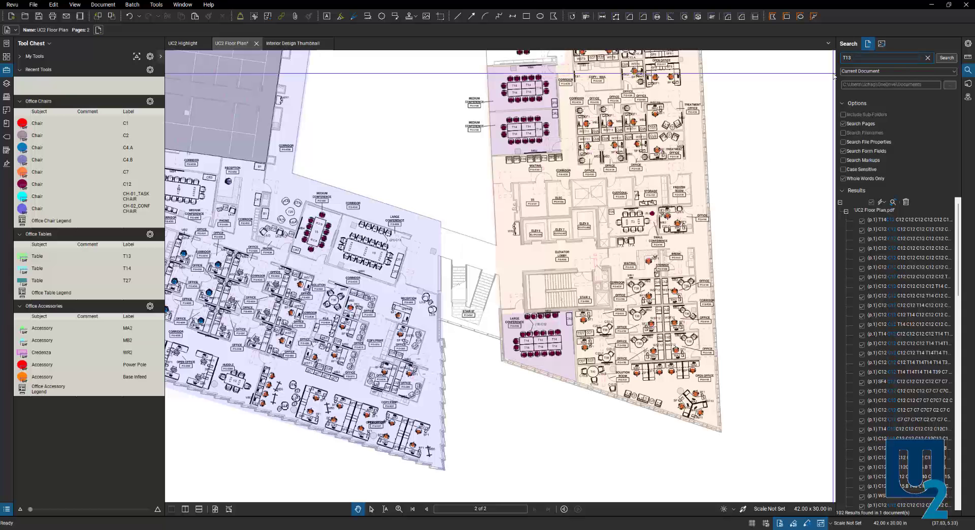
click(948, 59)
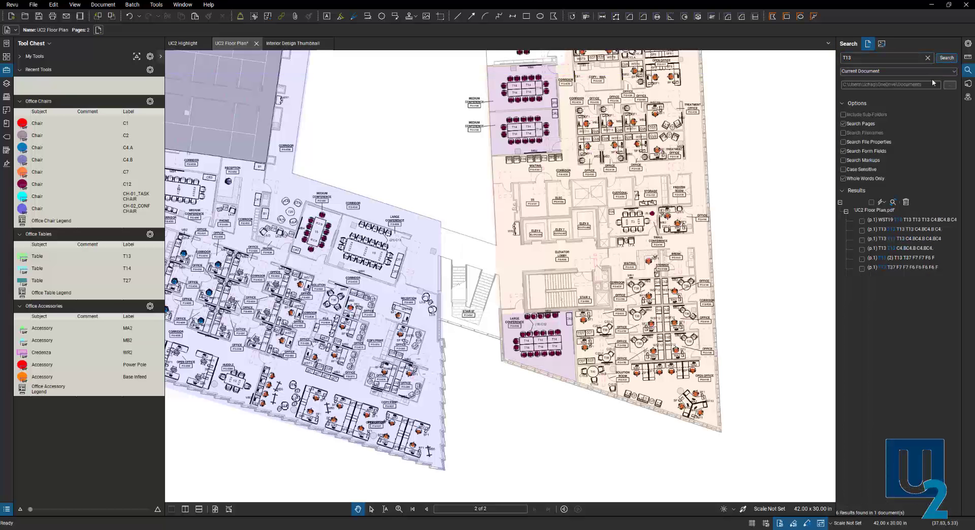
click(872, 201)
click(884, 201)
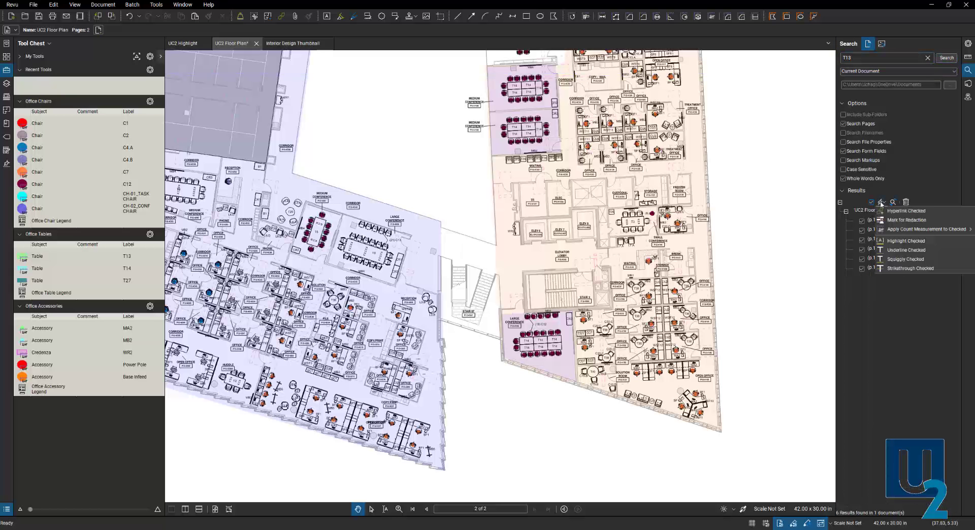
mouse_move(914, 229)
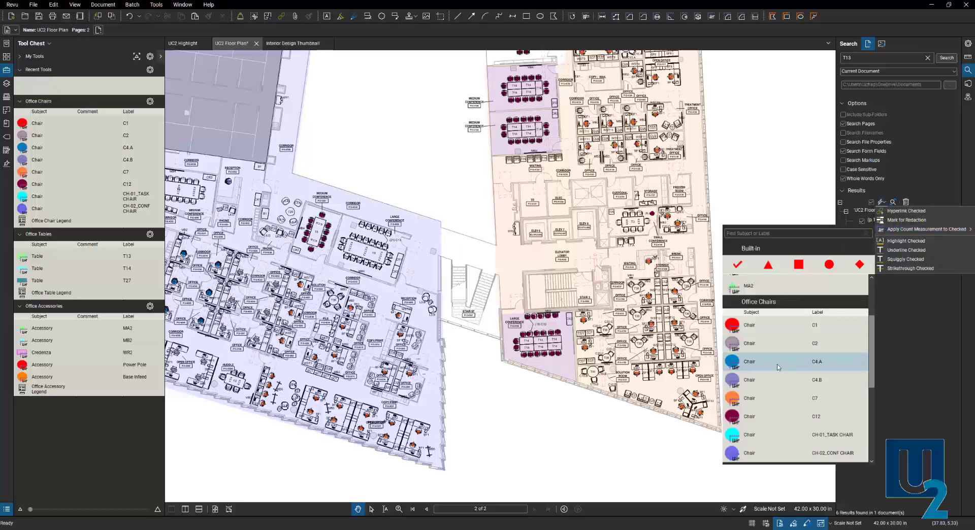
scroll(779, 358, up, 3)
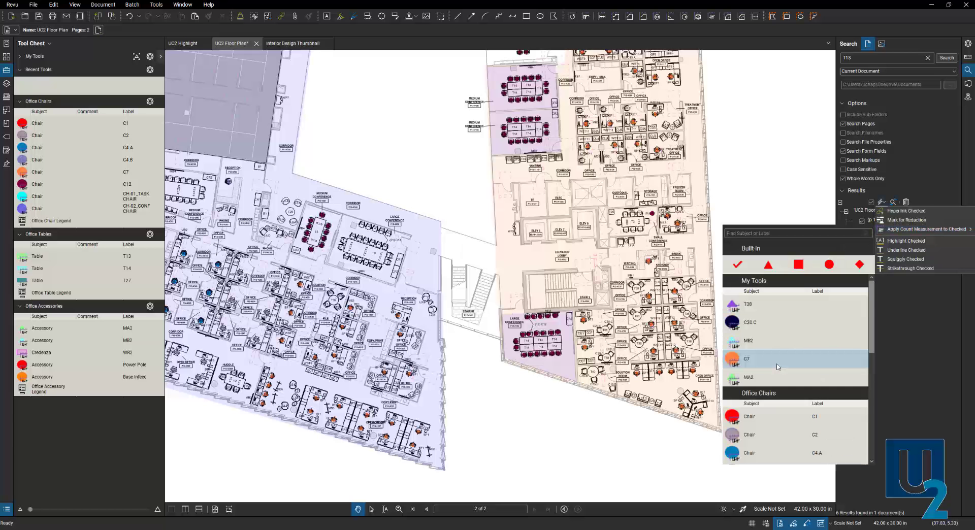
scroll(777, 367, down, 7)
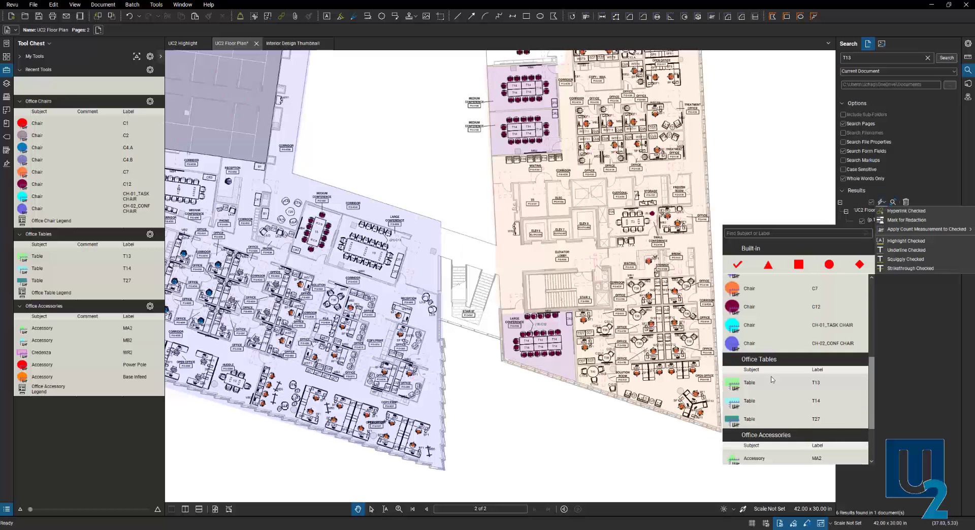
click(766, 388)
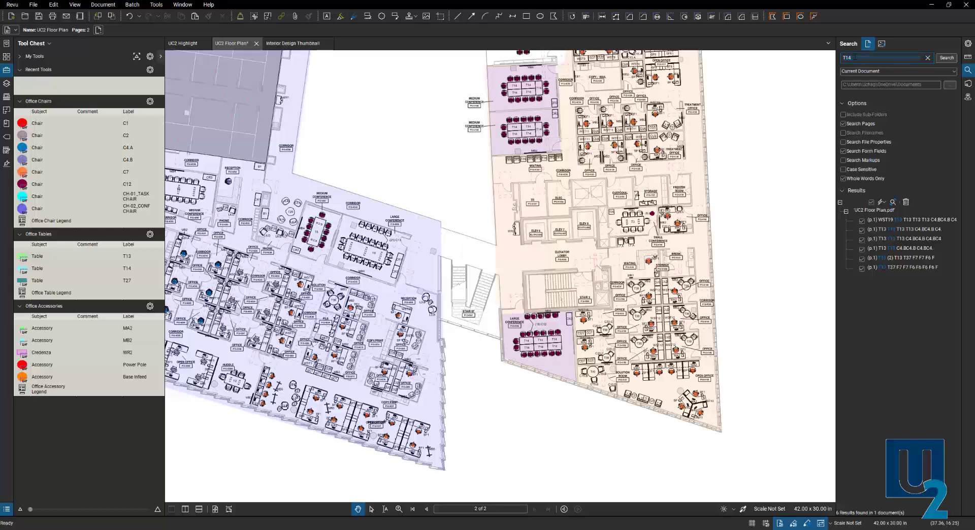
- Search the document for T14, check all results, and apply the T14 table count measurement from Office Tables to them
key(Return)
click(871, 203)
click(882, 203)
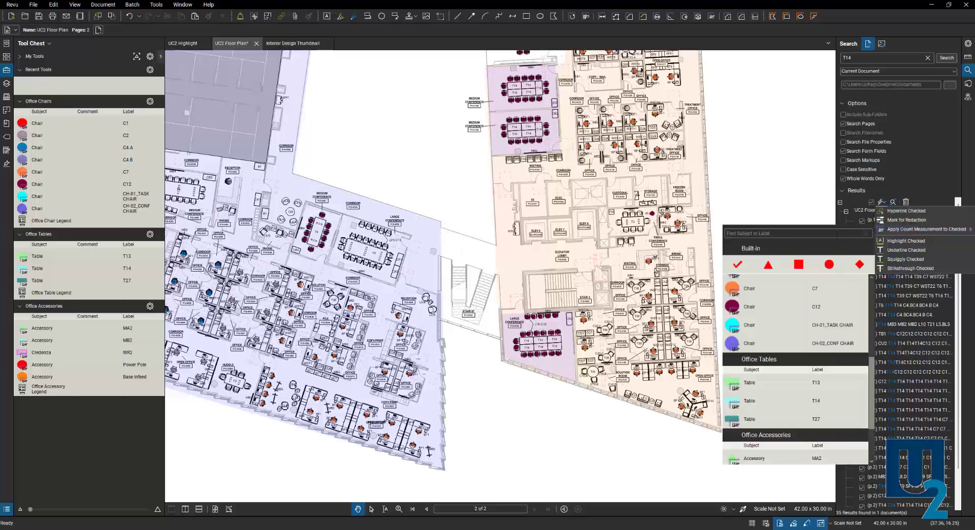
click(771, 396)
- Search the document for T27, check all results, and apply the T27 table count measurement from Office Tables to them
double_click(862, 58)
text(T27)
click(944, 59)
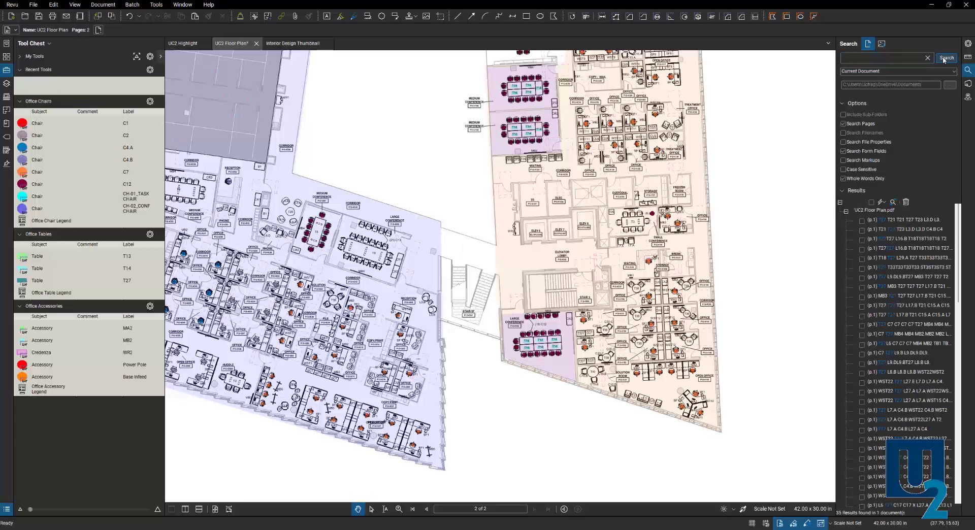
click(871, 203)
click(884, 202)
mouse_move(909, 229)
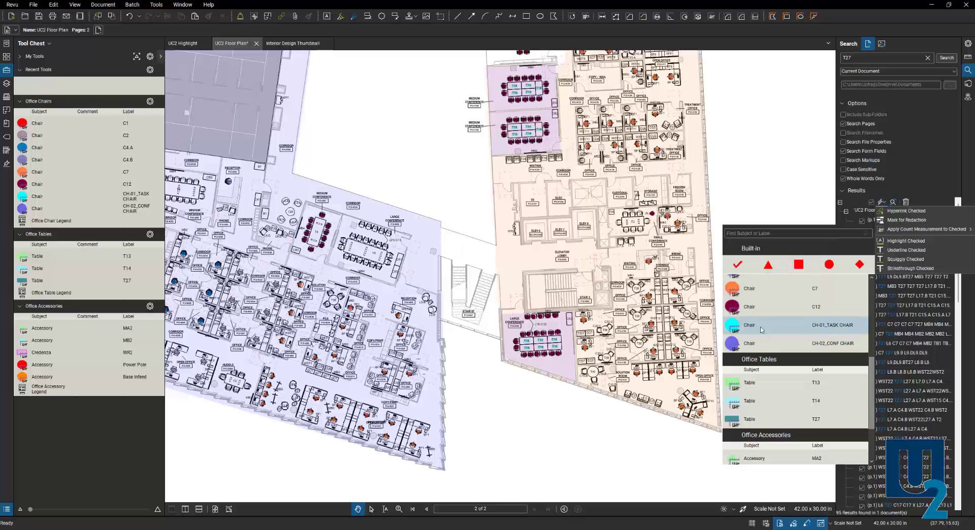
click(757, 422)
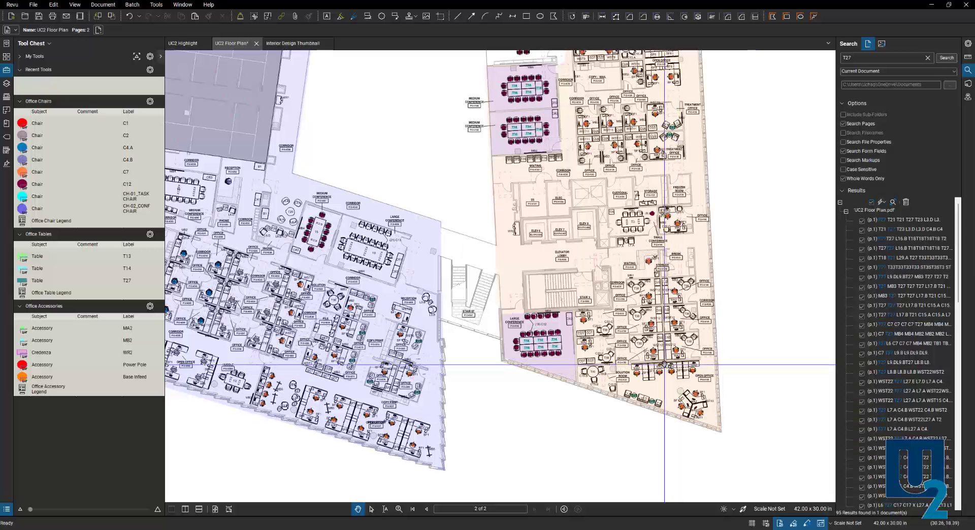
- Search the document for MB2, check all results, and apply the MA2 accessory count measurement from Office Accessories to them
double_click(858, 58)
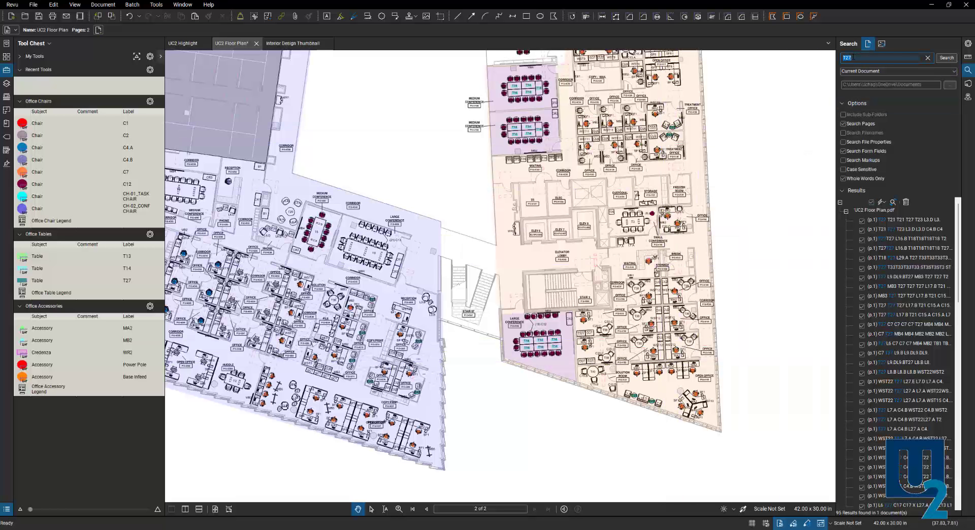
text(M)
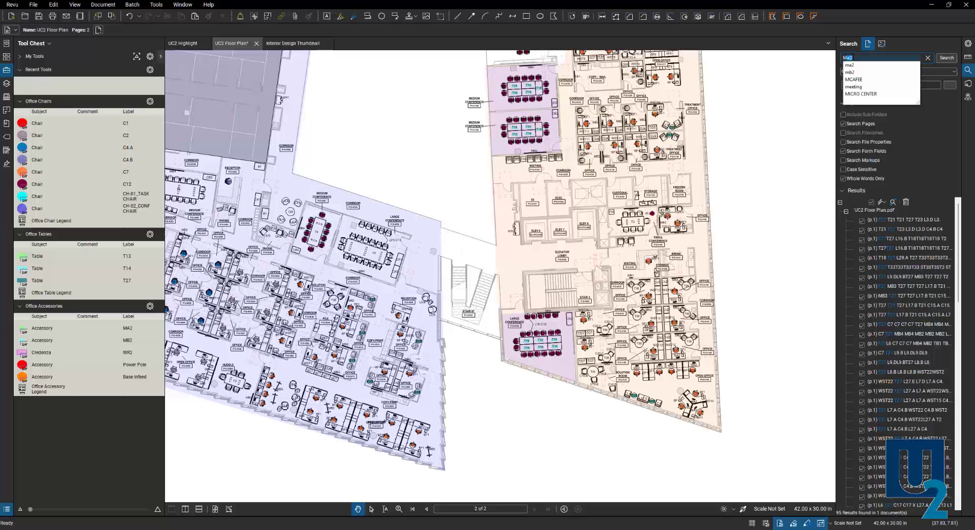
text(B2)
key(Return)
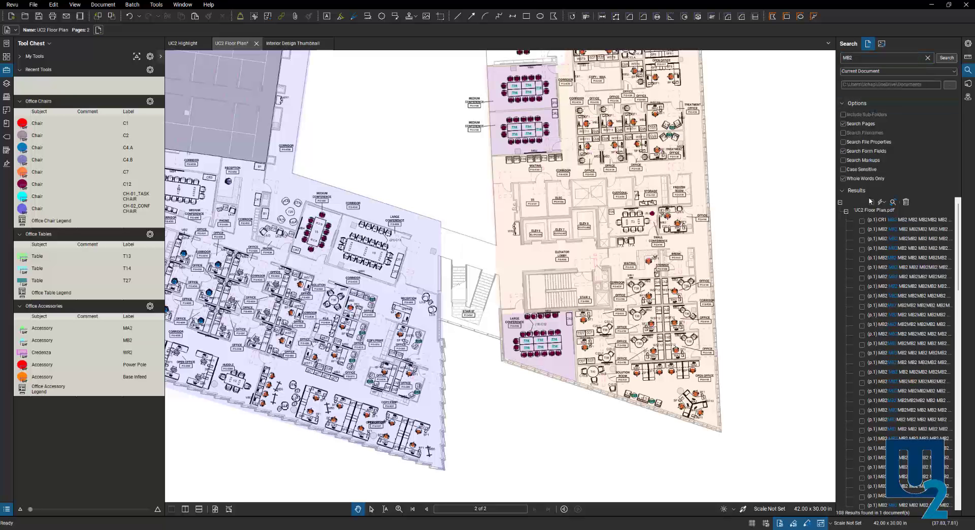
click(882, 202)
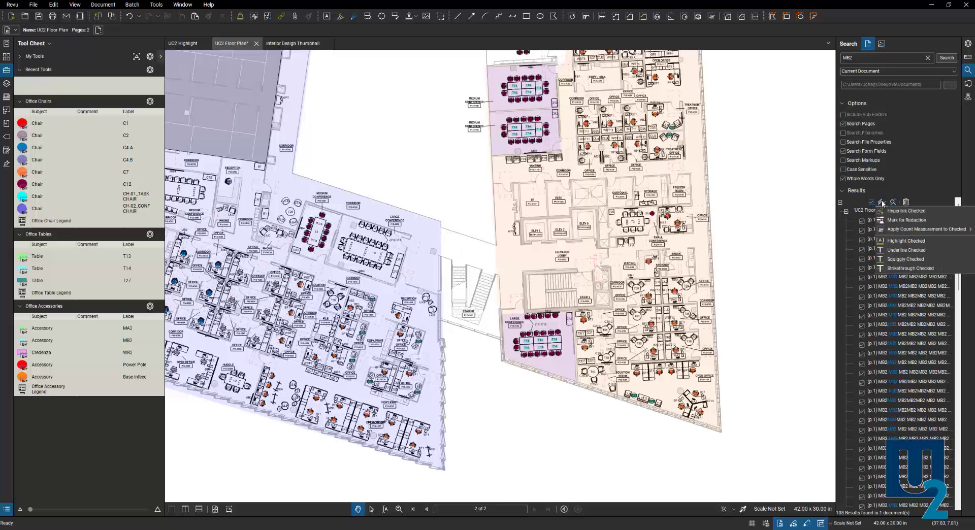
mouse_move(889, 231)
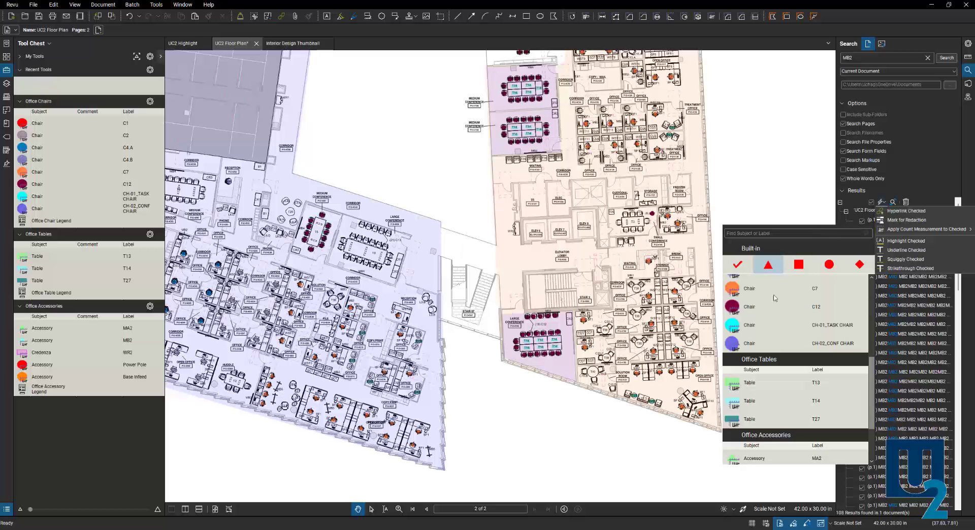
scroll(768, 382, down, 3)
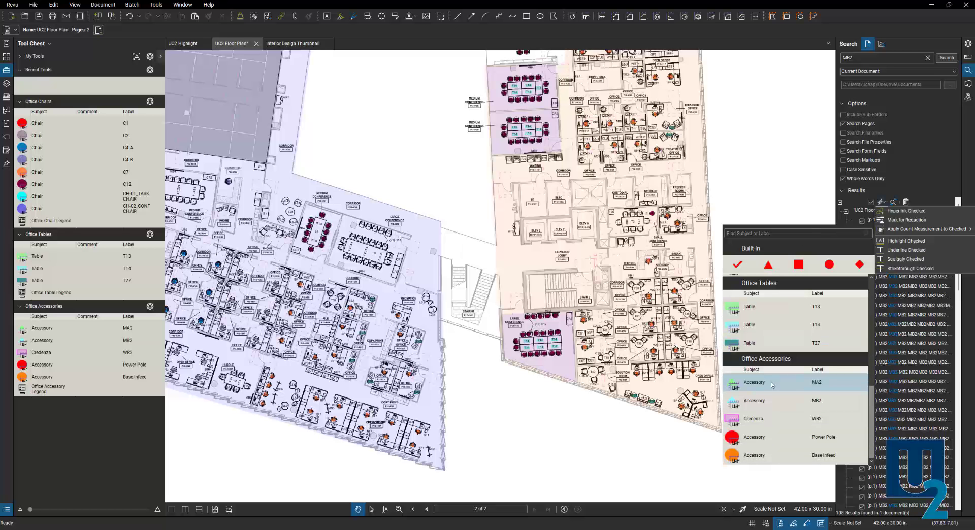
click(771, 385)
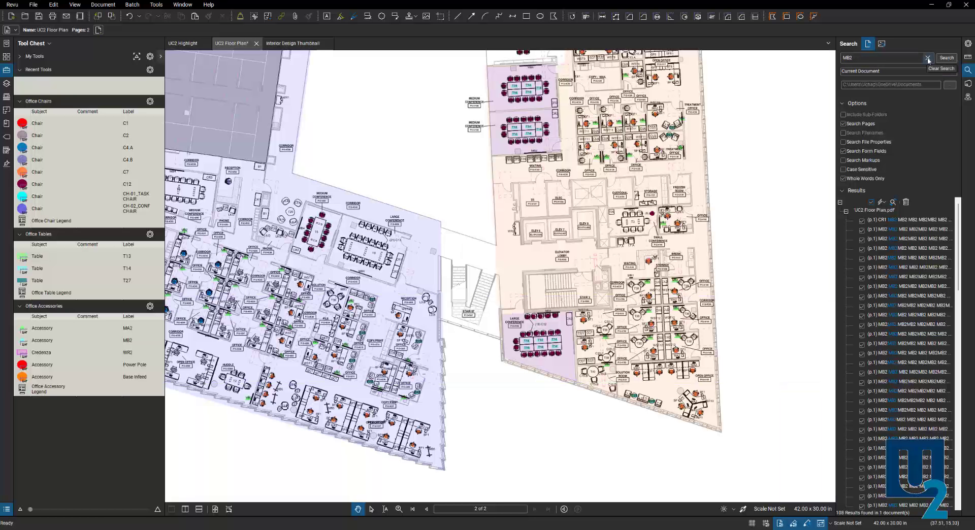
- Search the document for MA2, check all results, and apply the MB2 accessory count measurement from Office Accessories to them
double_click(852, 58)
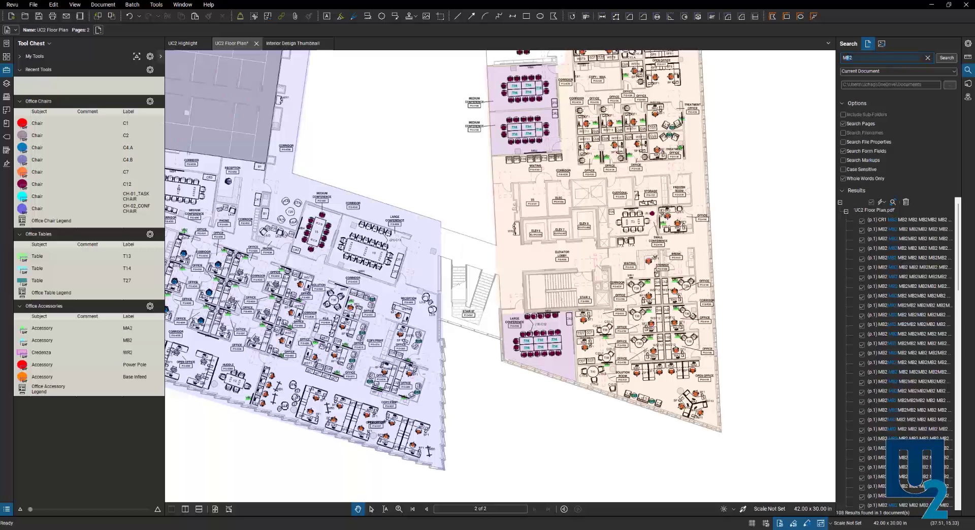
click(937, 60)
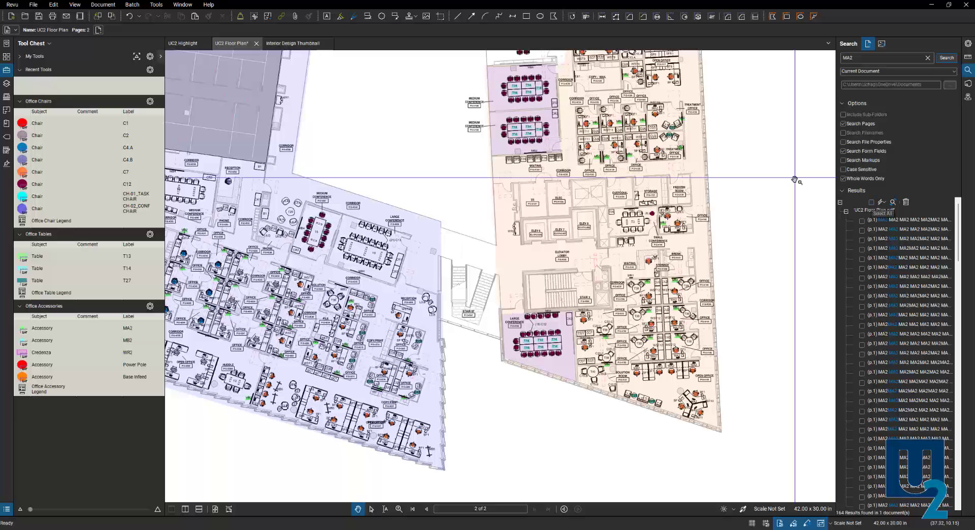
click(872, 203)
click(882, 203)
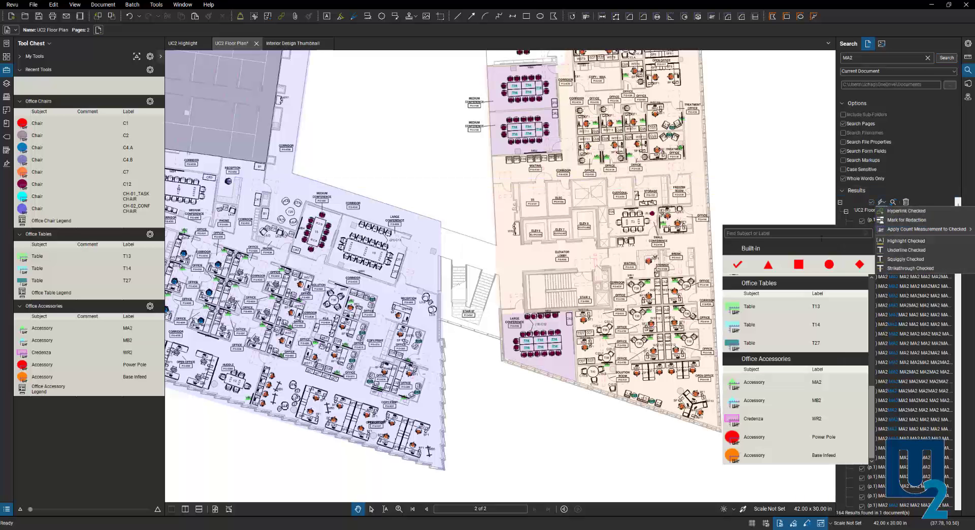
click(766, 404)
click(767, 402)
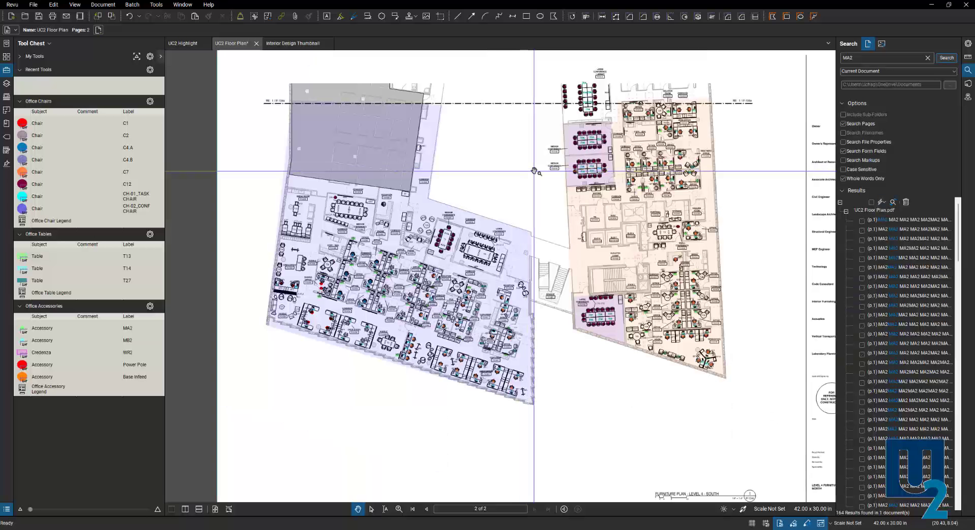
- Go to page 1 of the floor plan and show the markups list sorted by Space
scroll(534, 170, up, 2)
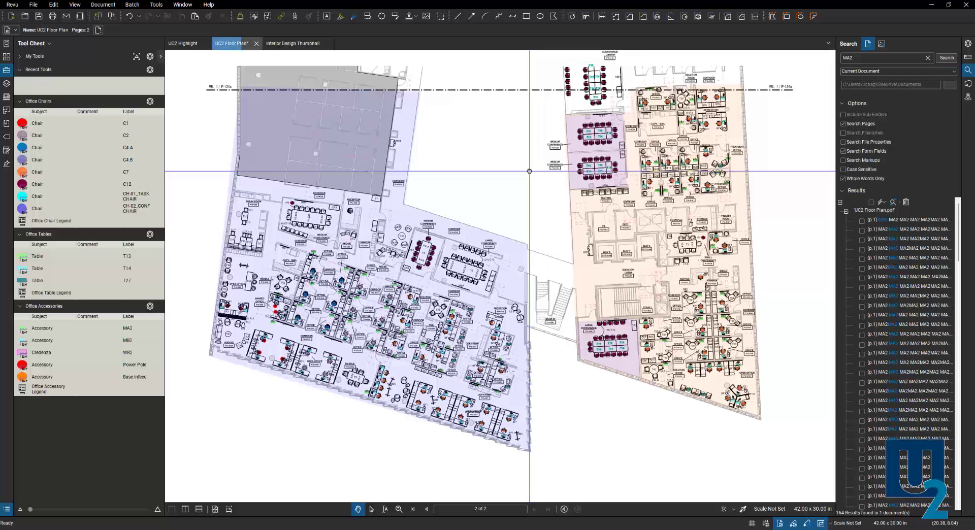
click(427, 510)
drag(478, 413, 491, 377)
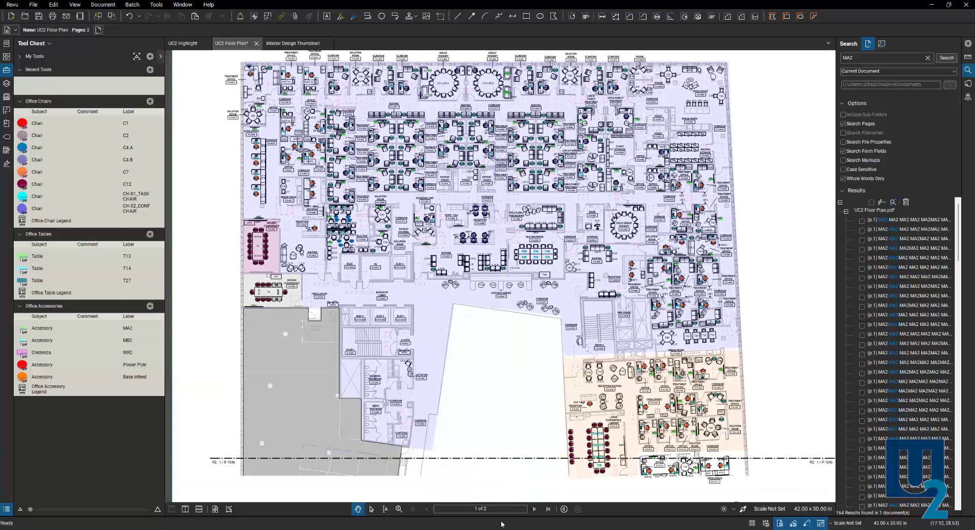
drag(502, 524, 497, 329)
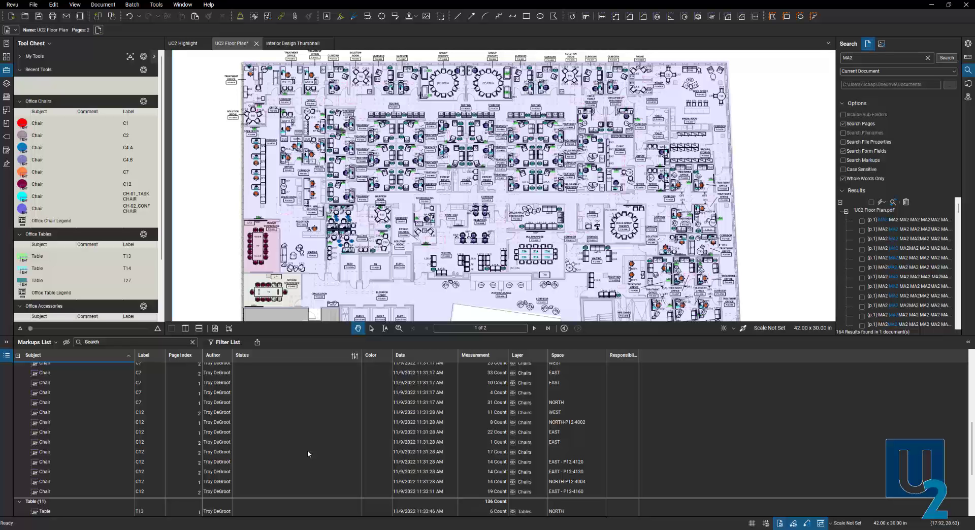
click(572, 357)
click(575, 357)
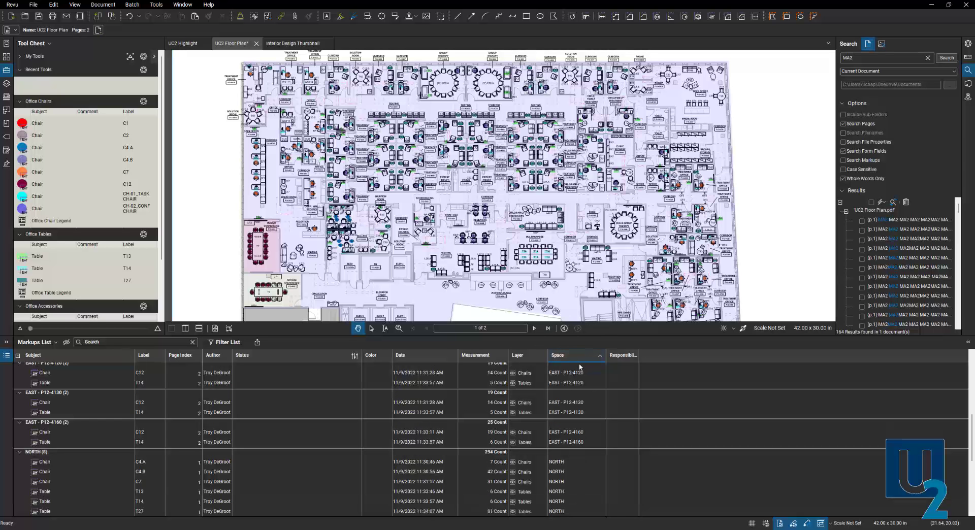
scroll(582, 379, up, 1)
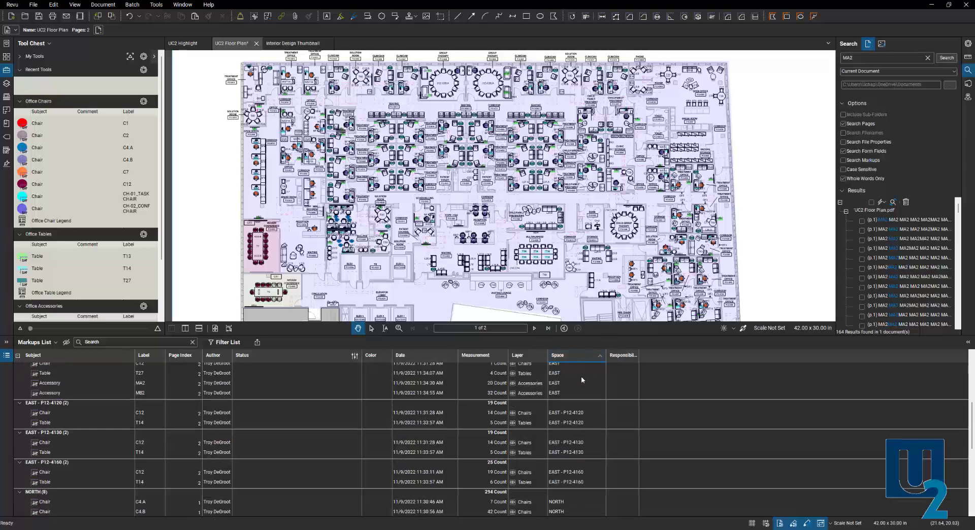
- Locate the C12 chair count of space EAST - P12-4120 on the plan from the markups list
click(580, 414)
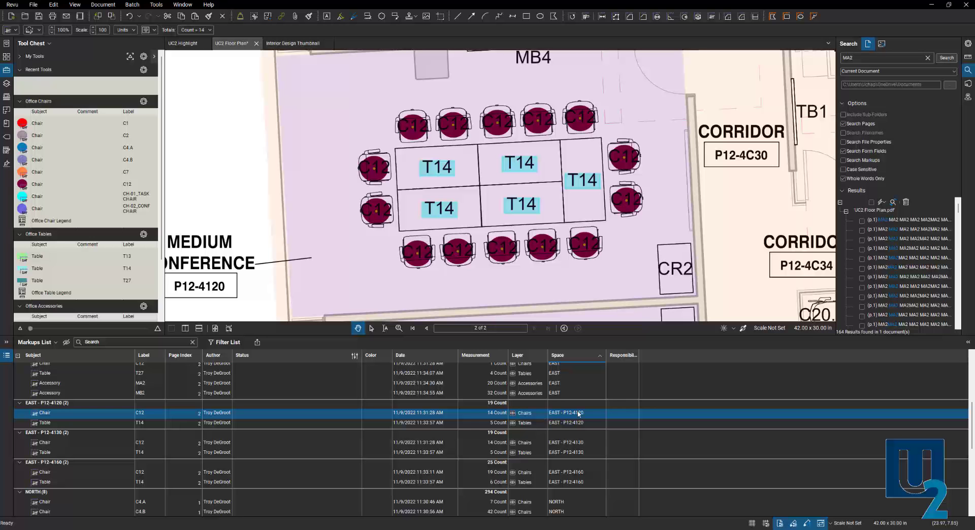
scroll(564, 408, down, 2)
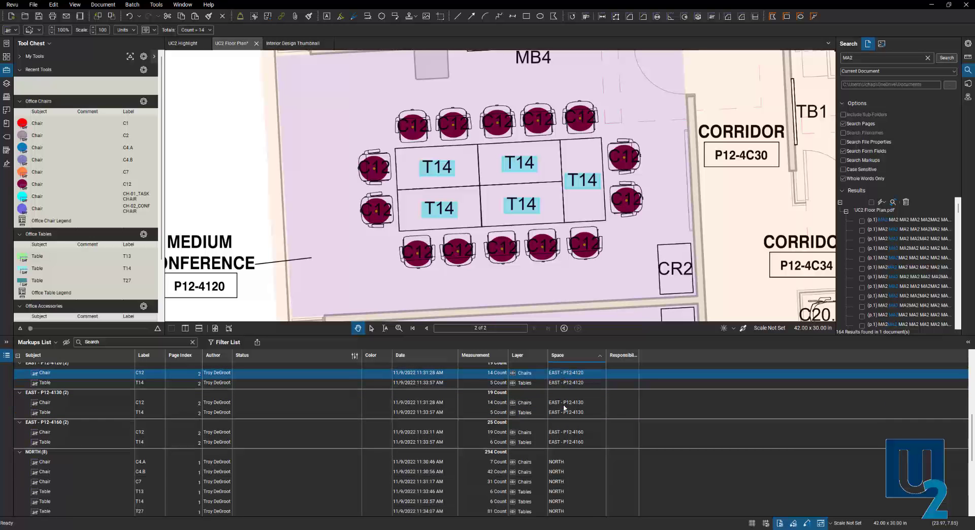
scroll(564, 408, up, 2)
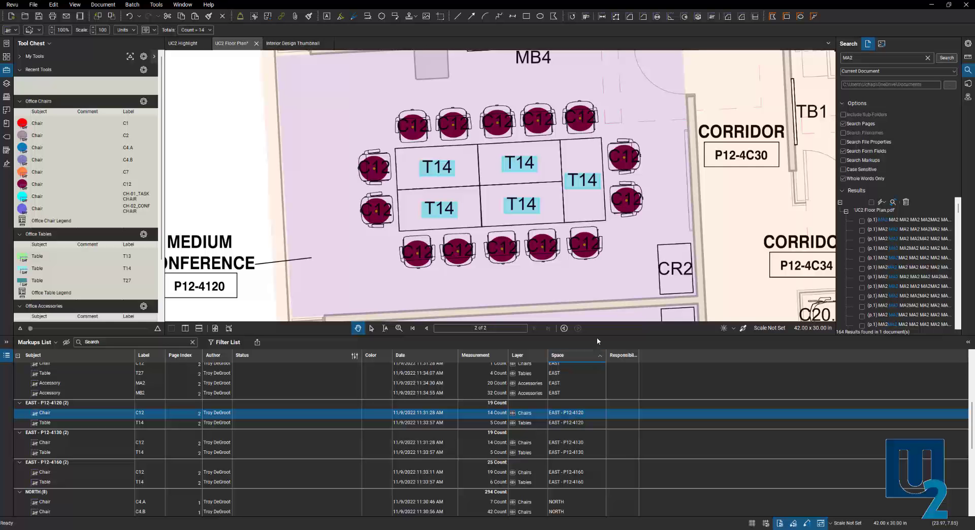
- Shrink the markups list, deselect the C12 chair count, and view the surrounding conference rooms and east wing
drag(596, 337, 596, 401)
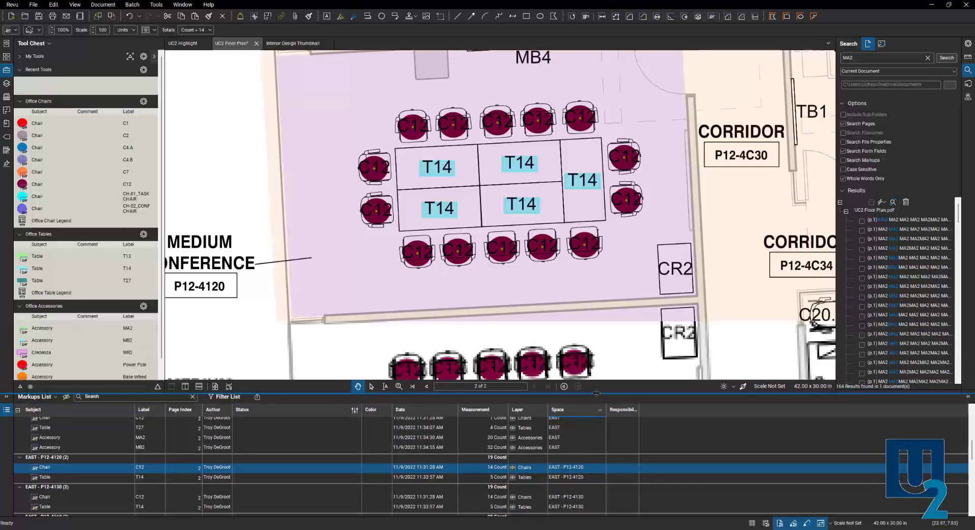
scroll(282, 294, down, 3)
scroll(291, 293, down, 1)
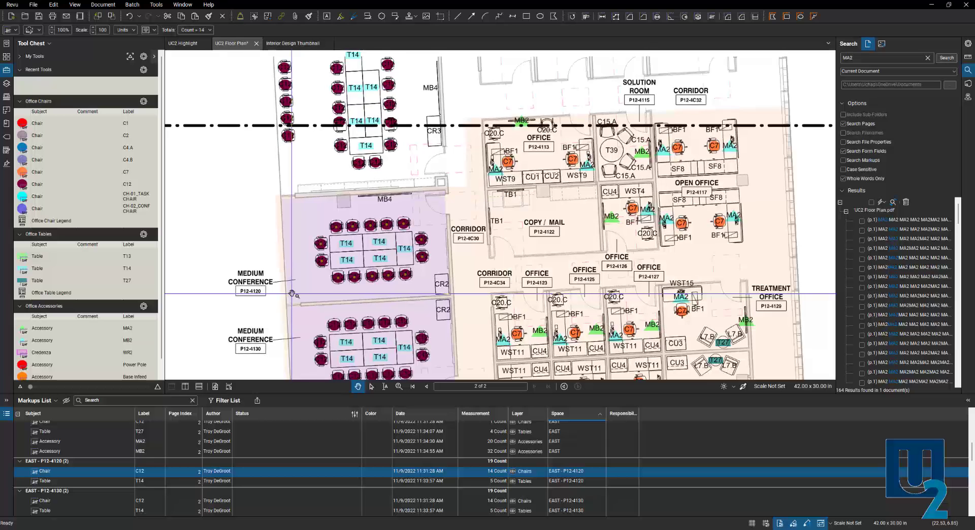
scroll(244, 269, down, 1)
click(234, 246)
mouse_move(235, 247)
mouse_down()
mouse_move(274, 226)
mouse_move(362, 236)
mouse_move(377, 151)
mouse_up()
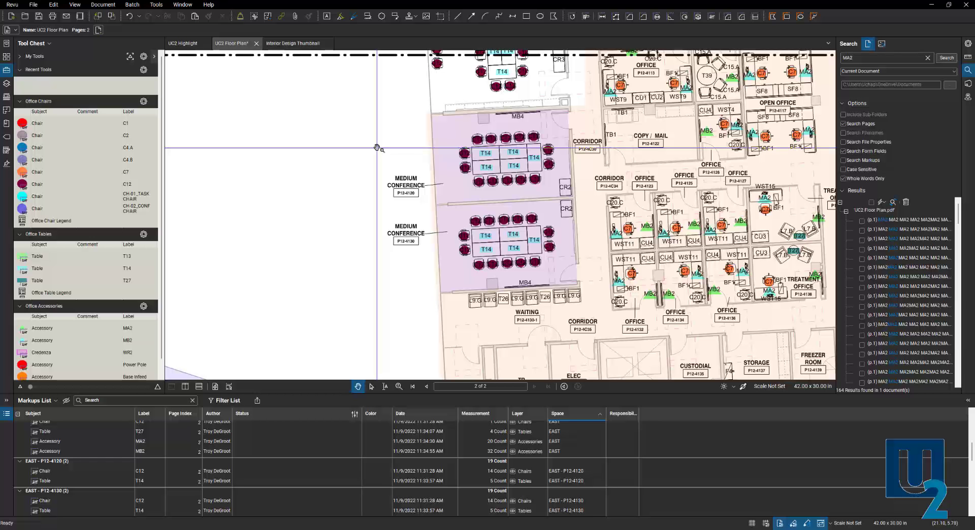
scroll(483, 172, down, 3)
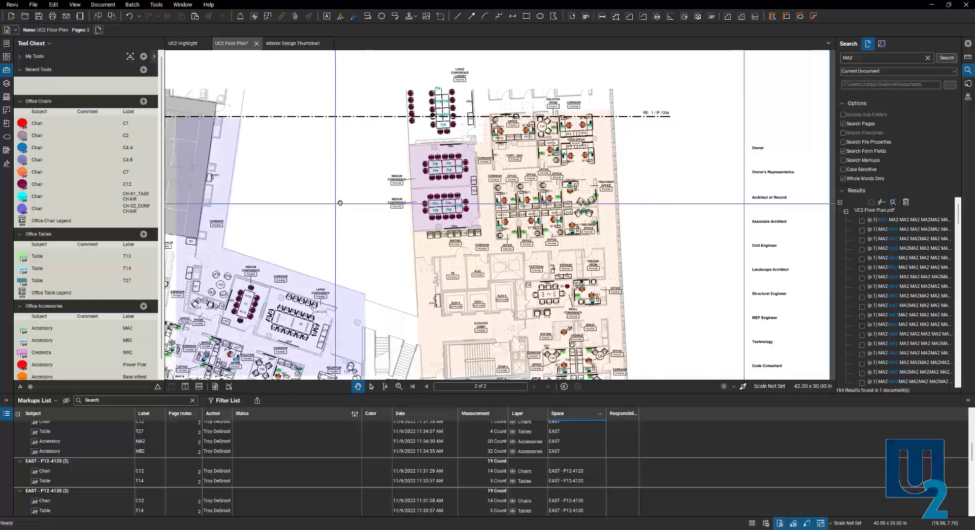
drag(486, 173, 490, 172)
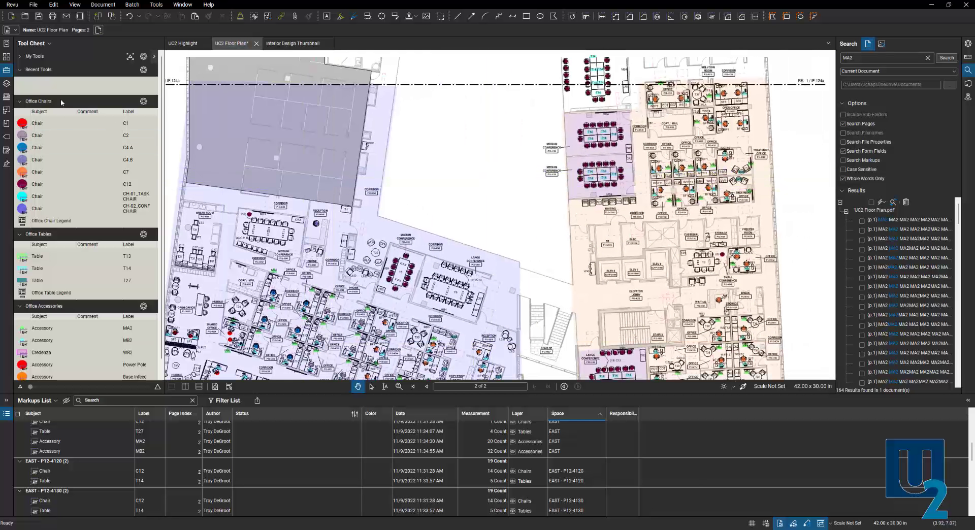
- Show the document's spaces hierarchy and review the Space assignments of the counts in the markups list
click(7, 111)
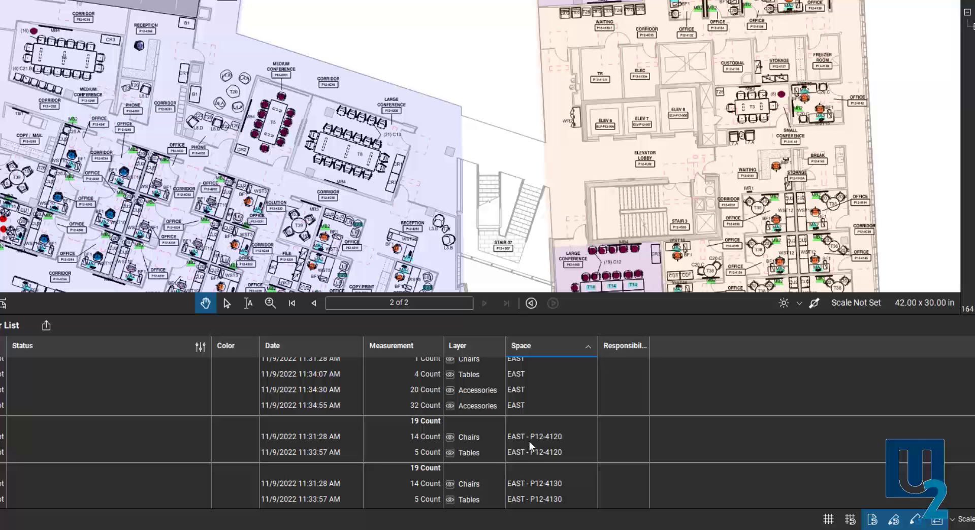
click(526, 440)
scroll(532, 437, down, 6)
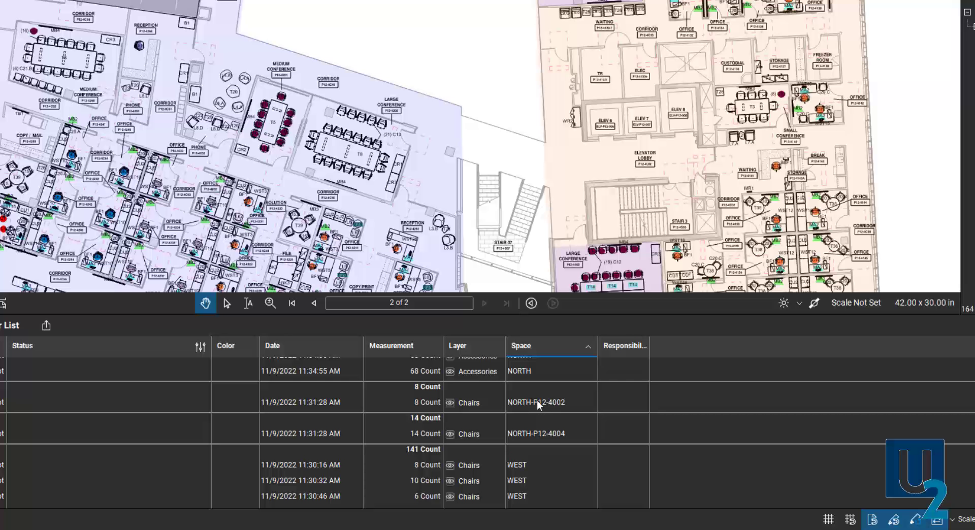
scroll(538, 403, up, 8)
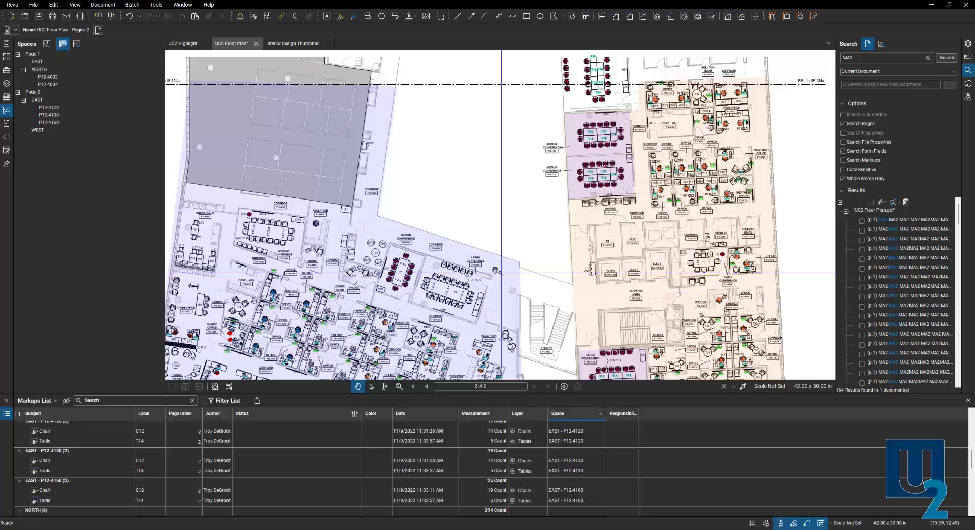
- Hide the markups list and switch to the UC2 Highlight drawing to inspect its workstation layout
scroll(500, 273, down, 3)
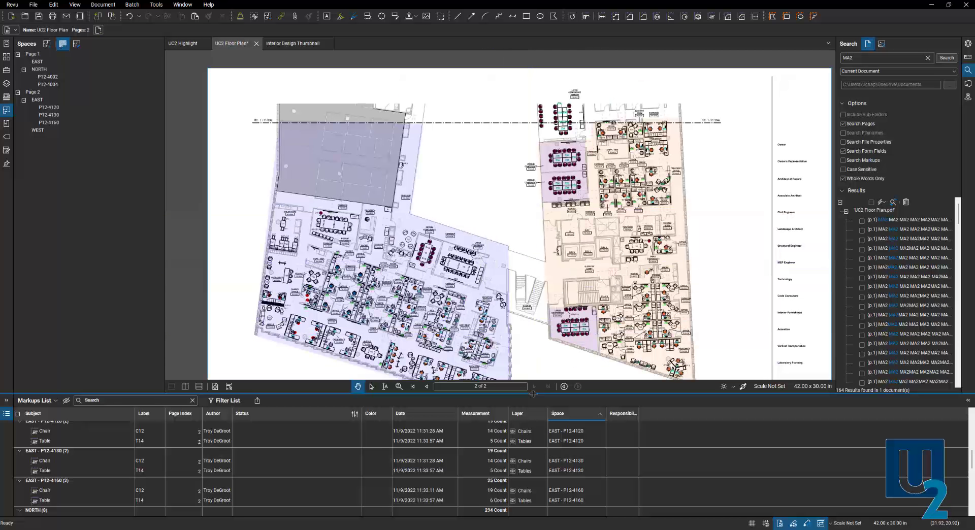
drag(533, 394, 533, 510)
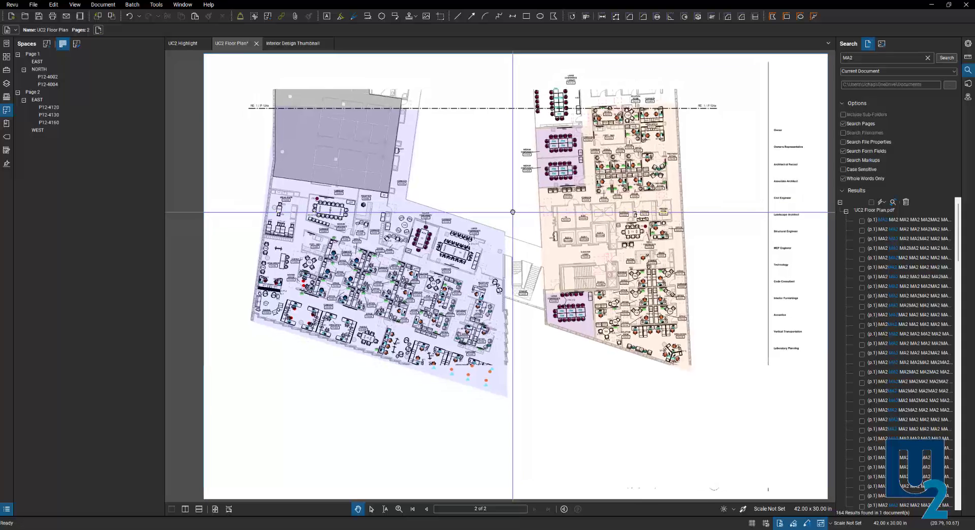
click(184, 43)
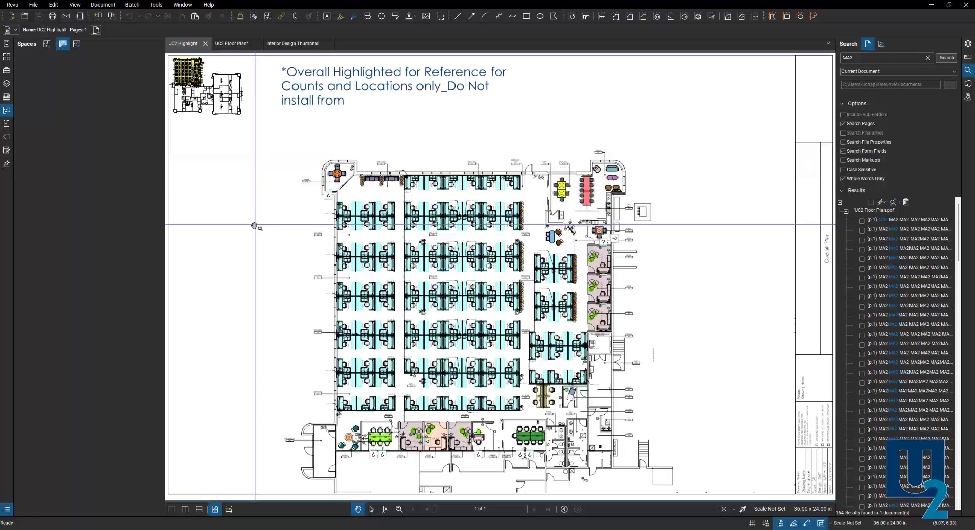
drag(257, 231, 273, 202)
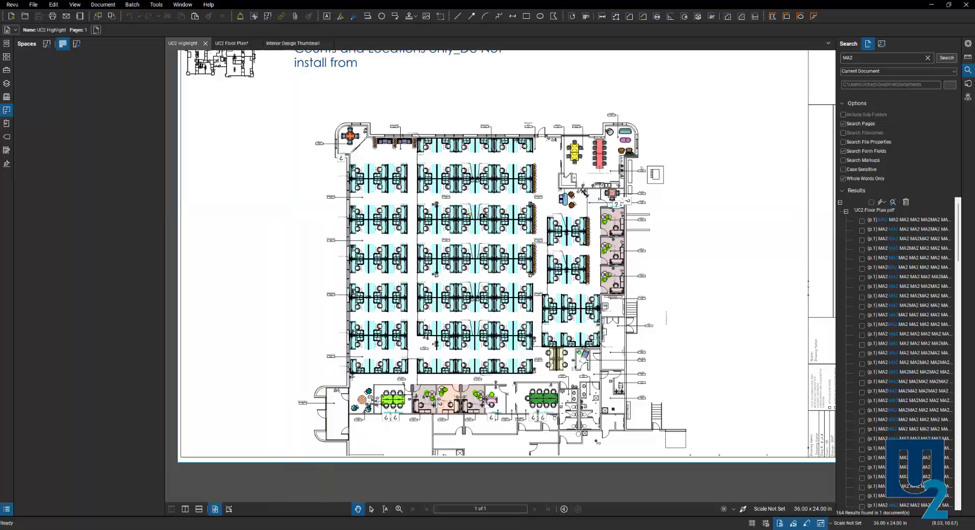
scroll(495, 206, up, 3)
scroll(444, 197, down, 1)
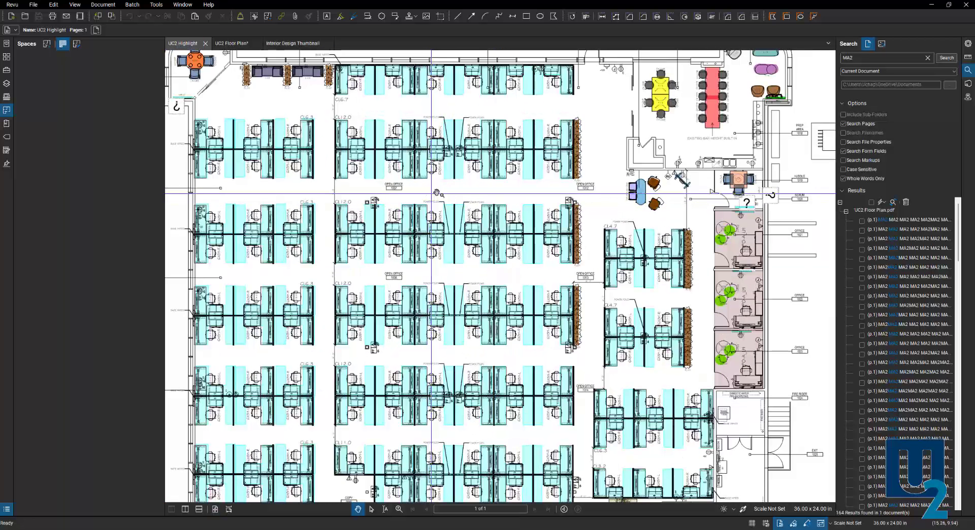
scroll(444, 197, down, 2)
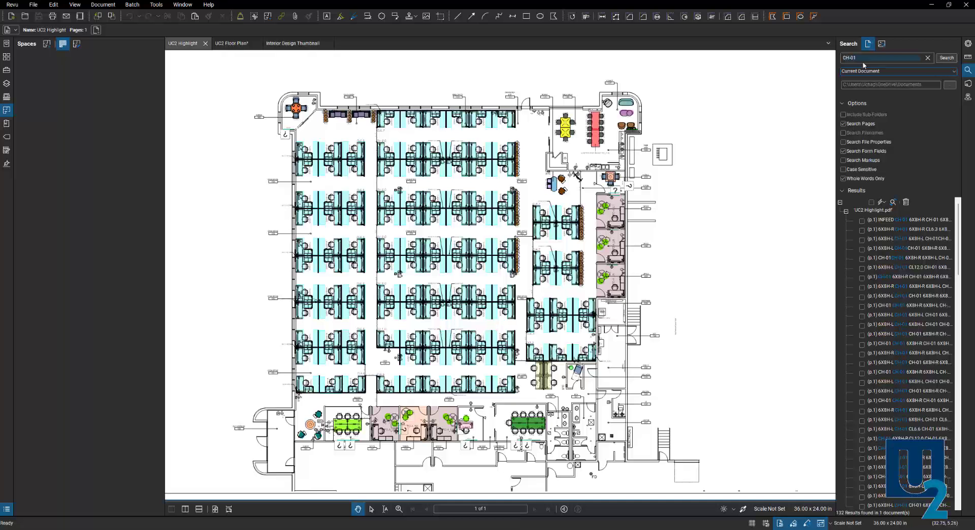
- Check all CH-01 search results and apply the CH-01_TASK CHAIR count measurement to them
click(872, 201)
click(882, 202)
mouse_move(890, 230)
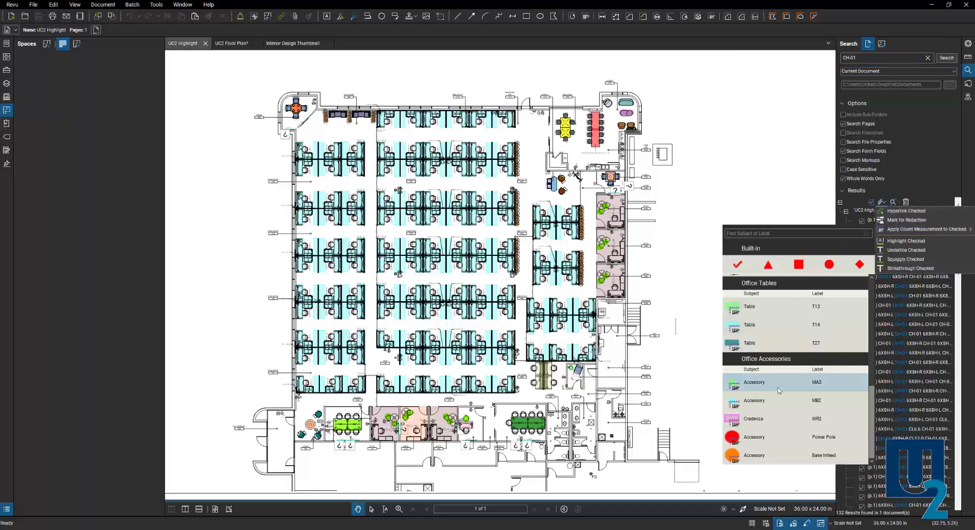
scroll(779, 393, up, 3)
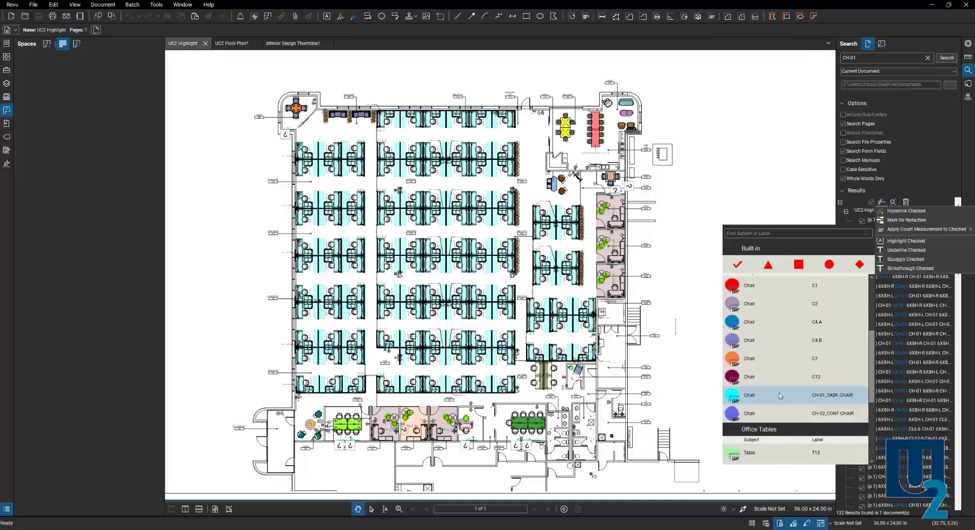
click(780, 396)
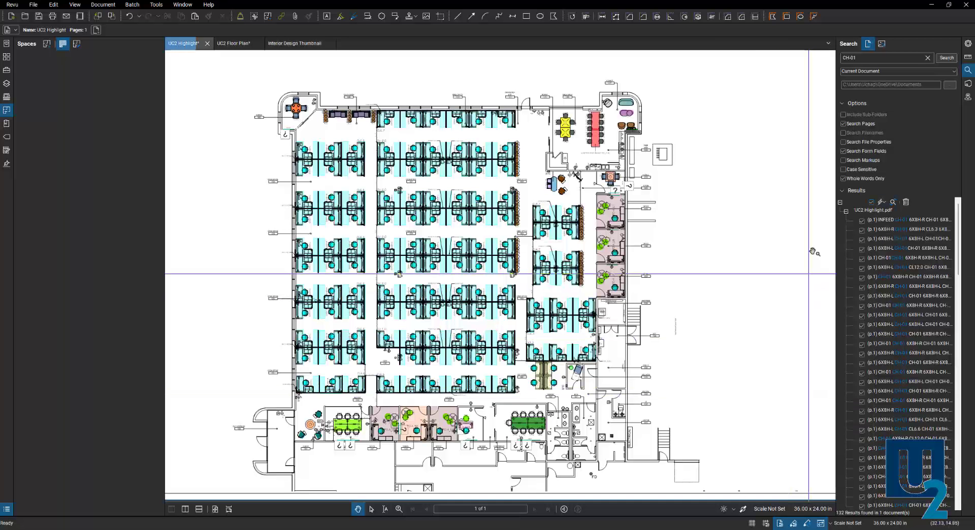
- Search the current document for CH-02 and apply the CH-02_CONF CHAIR count to all results
double_click(862, 58)
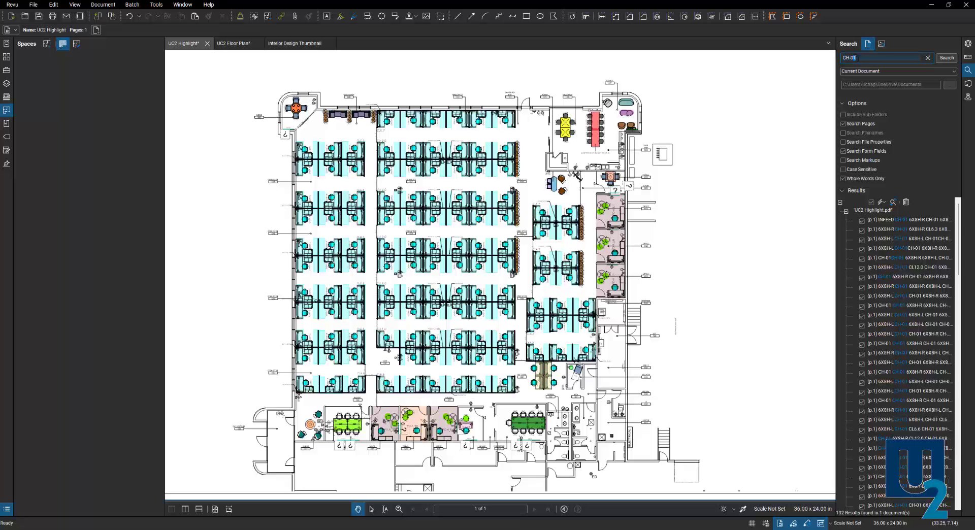
text(CH-02)
key(Return)
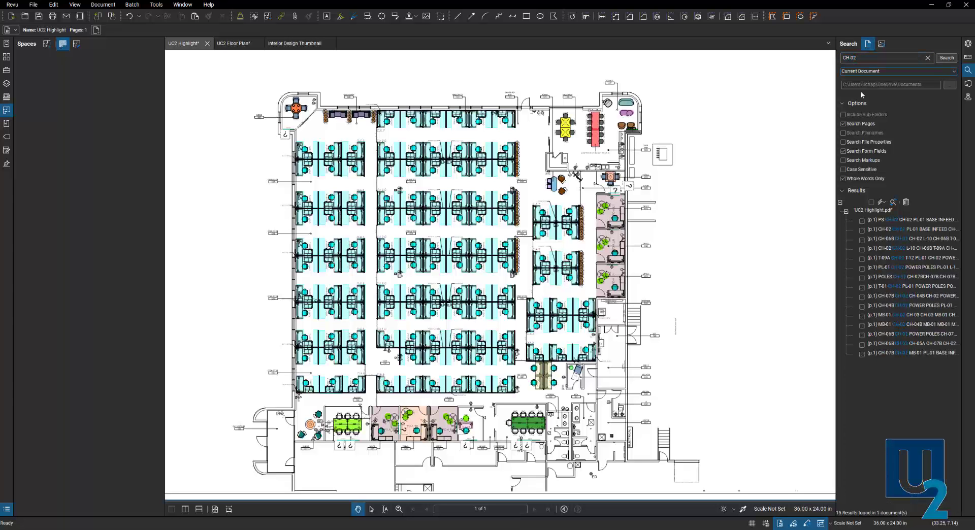
click(871, 203)
click(882, 202)
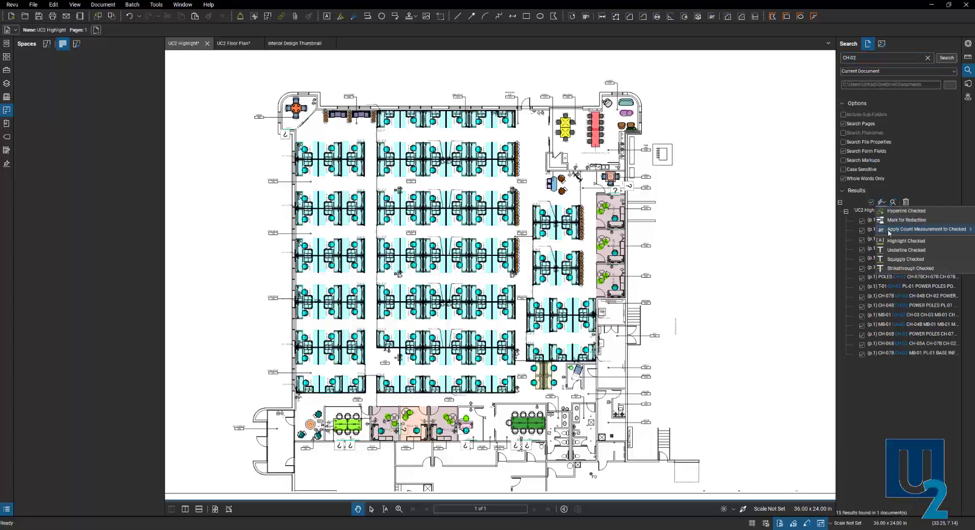
mouse_move(890, 229)
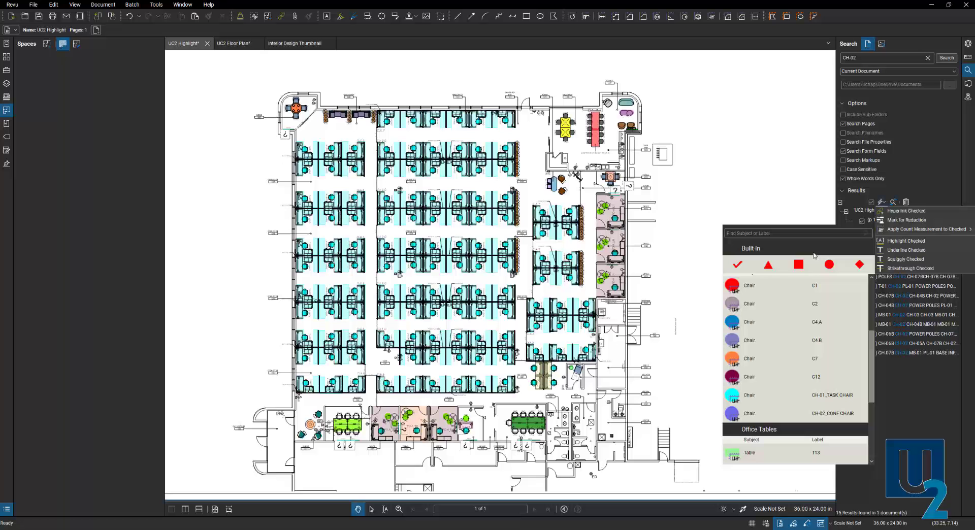
click(766, 412)
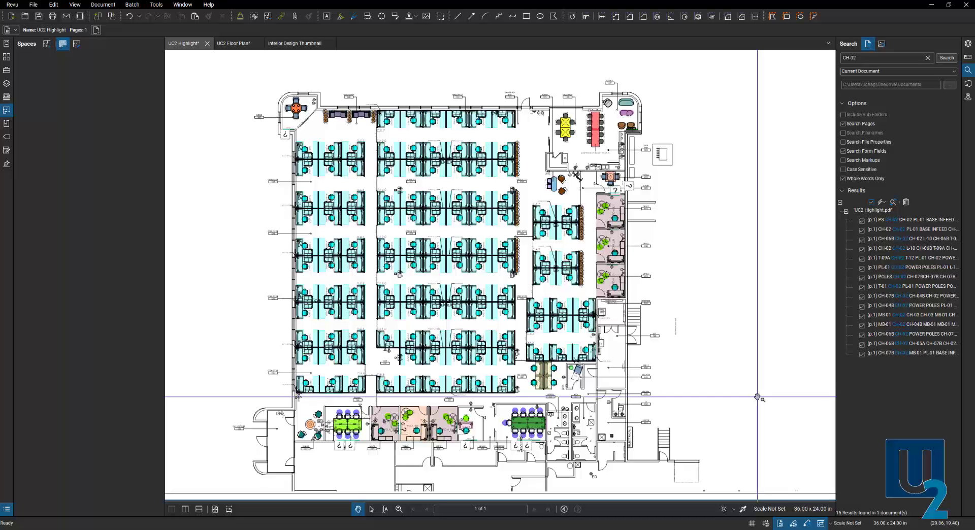
- Inspect the placed chair counts at the workstations and search the current document for "power poles"
scroll(439, 330, up, 2)
scroll(439, 330, up, 6)
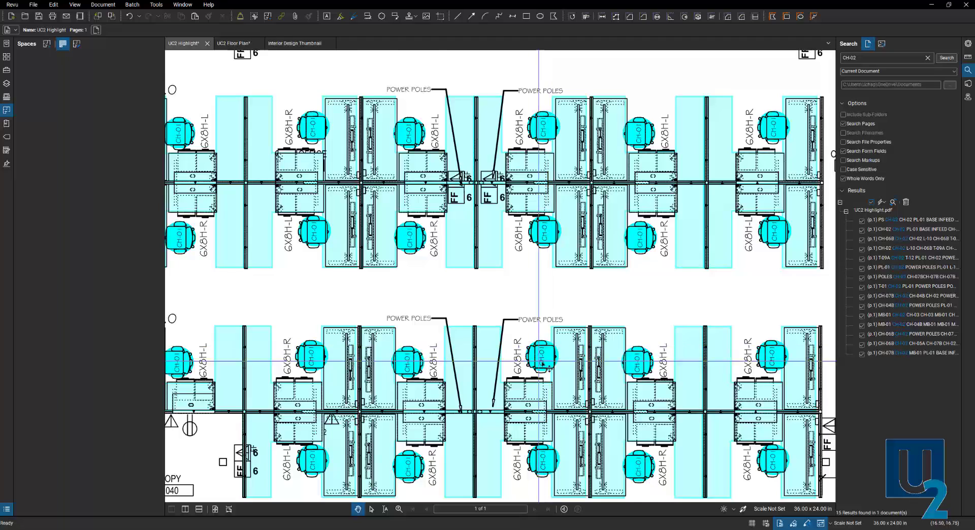
scroll(555, 352, down, 7)
scroll(506, 338, down, 3)
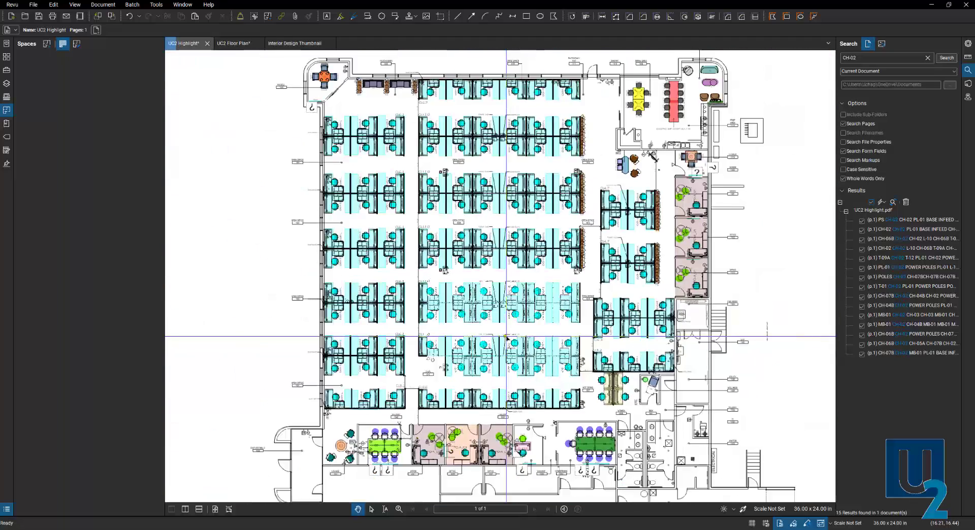
double_click(869, 56)
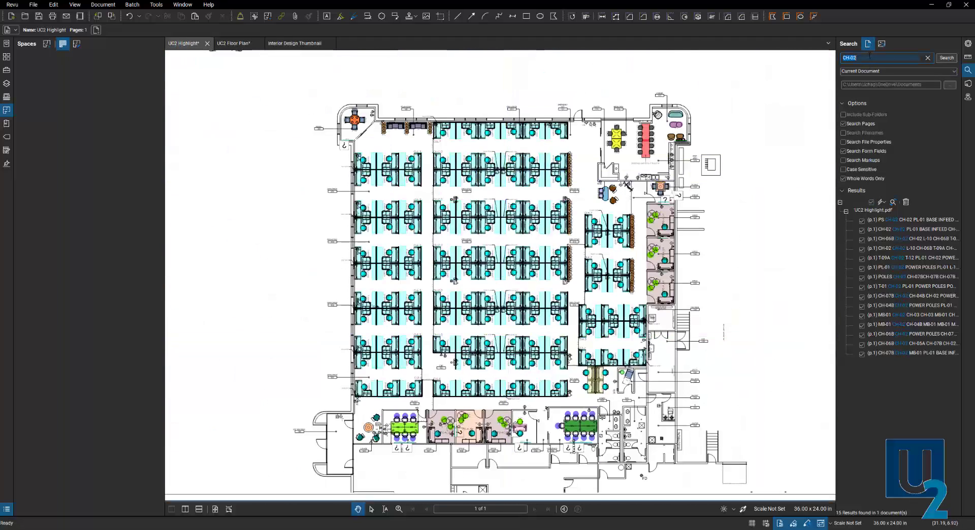
text(pole)
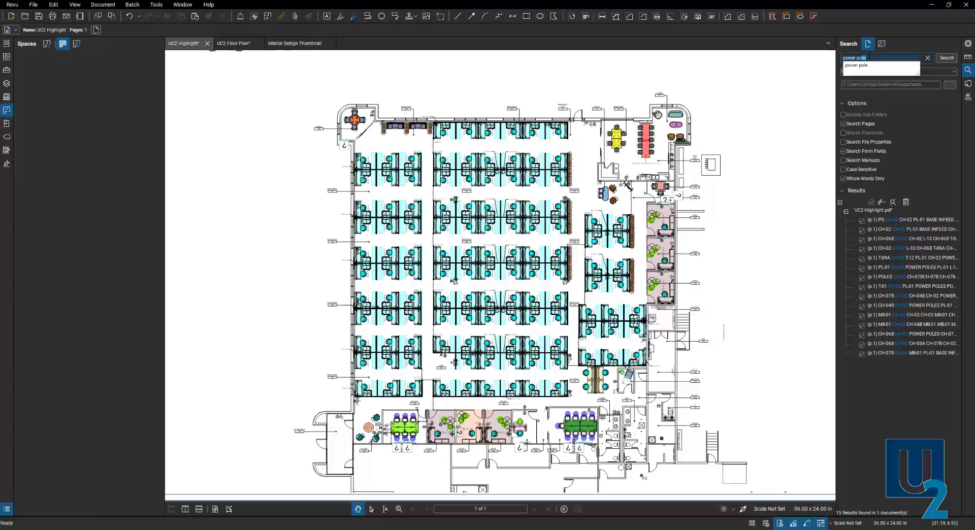
text(s)
key(Return)
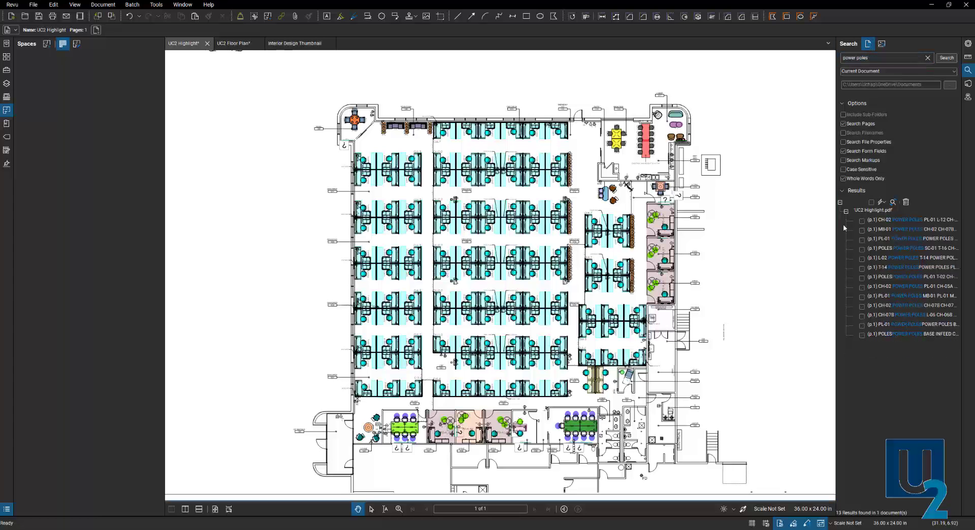
- Check all power poles results and apply the Power Pole accessory count measurement to them
click(873, 202)
click(883, 202)
mouse_move(914, 229)
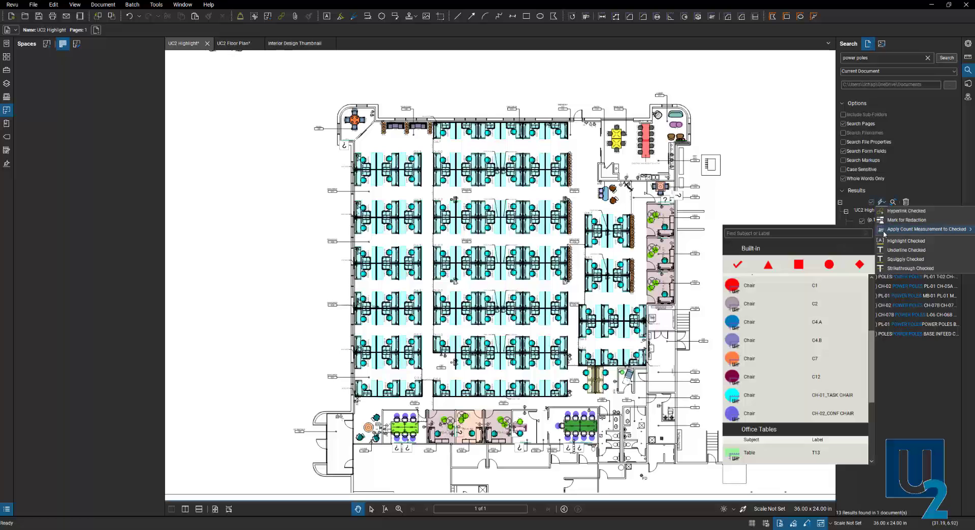
scroll(786, 437, down, 3)
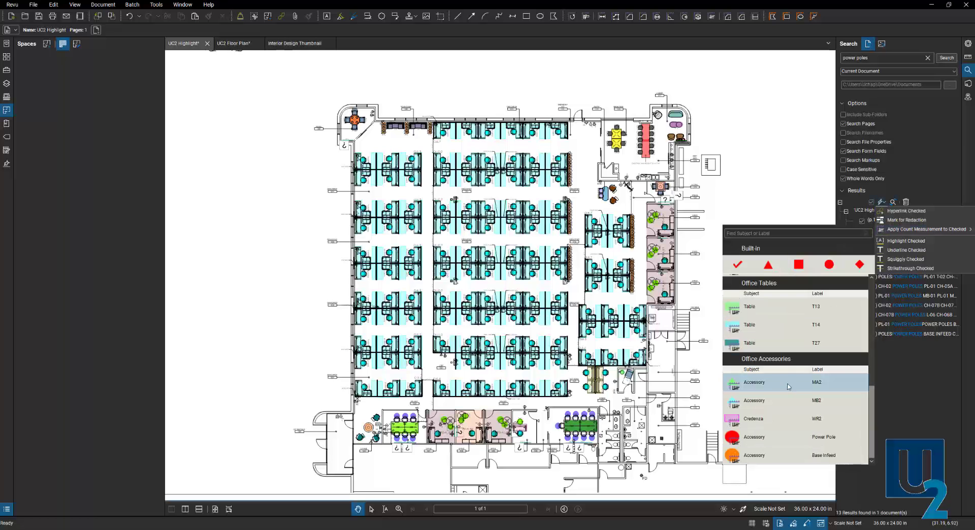
click(786, 437)
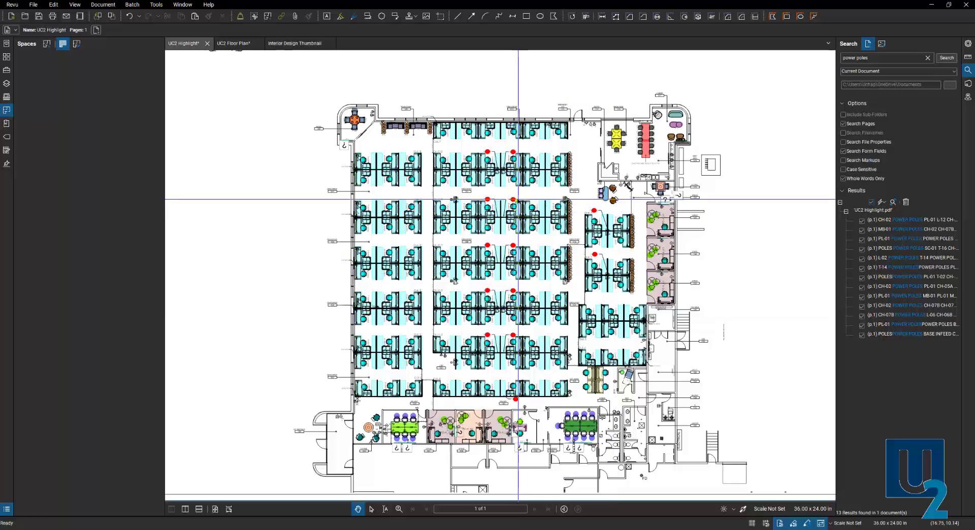
- Move the two Power Pole count markers above OPEN OFFICE 1007 from their text labels onto the pole locations
scroll(510, 187, up, 8)
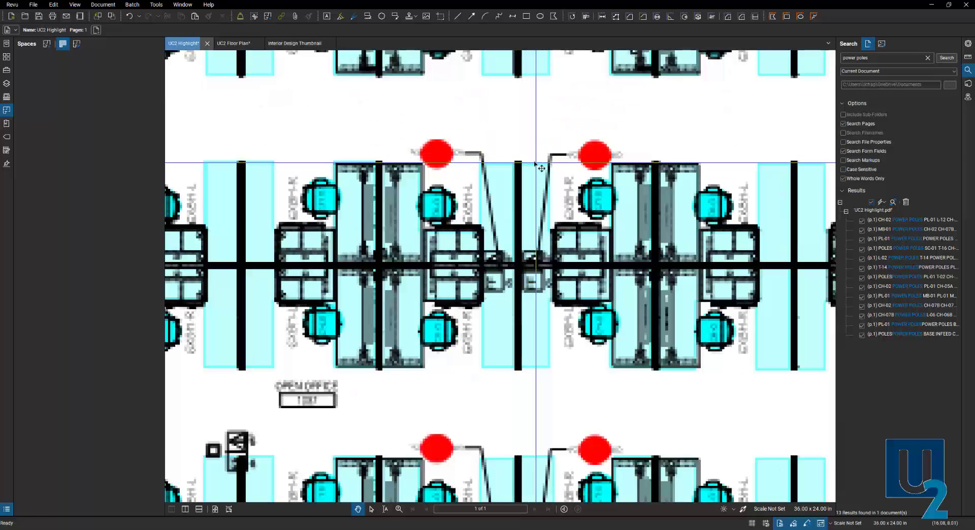
drag(450, 170, 529, 242)
drag(591, 160, 529, 268)
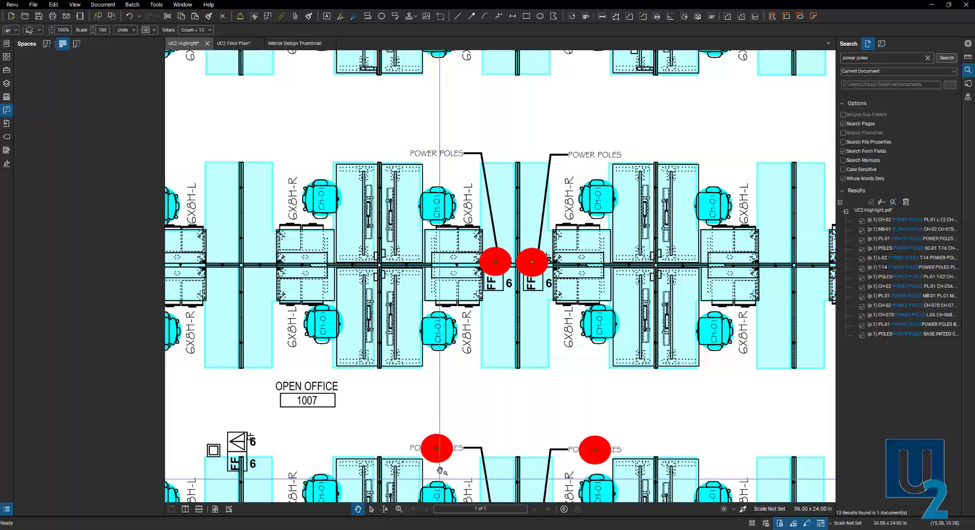
- Search the current document for "base infeed"
scroll(485, 331, down, 4)
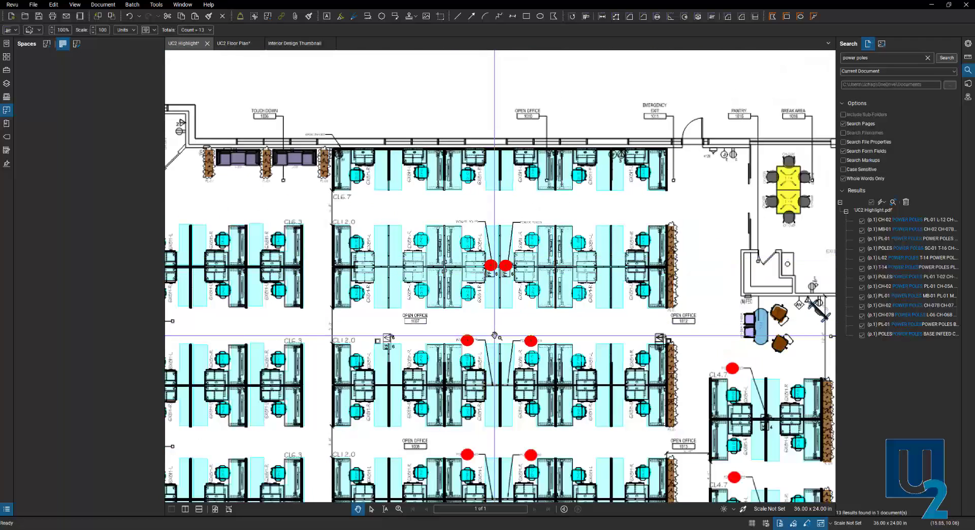
scroll(485, 331, down, 3)
drag(490, 199, 484, 160)
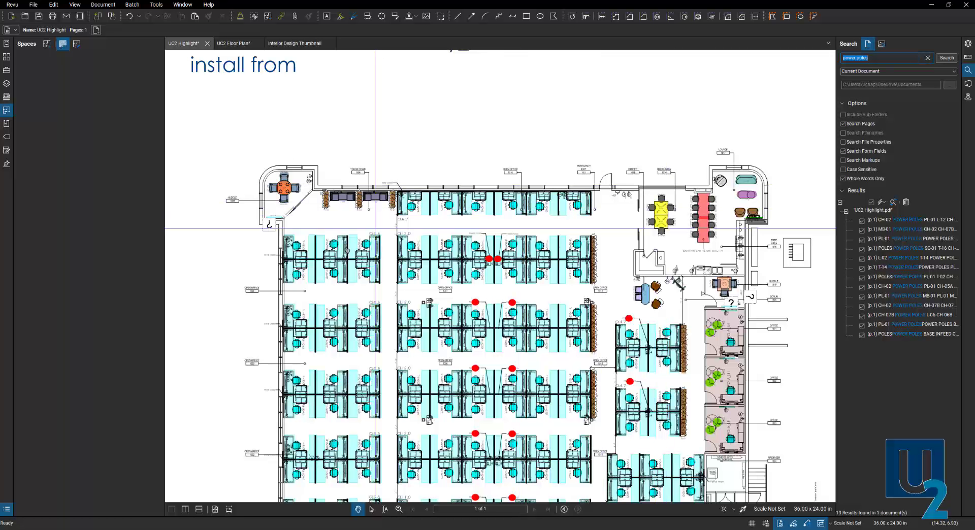
scroll(265, 263, up, 4)
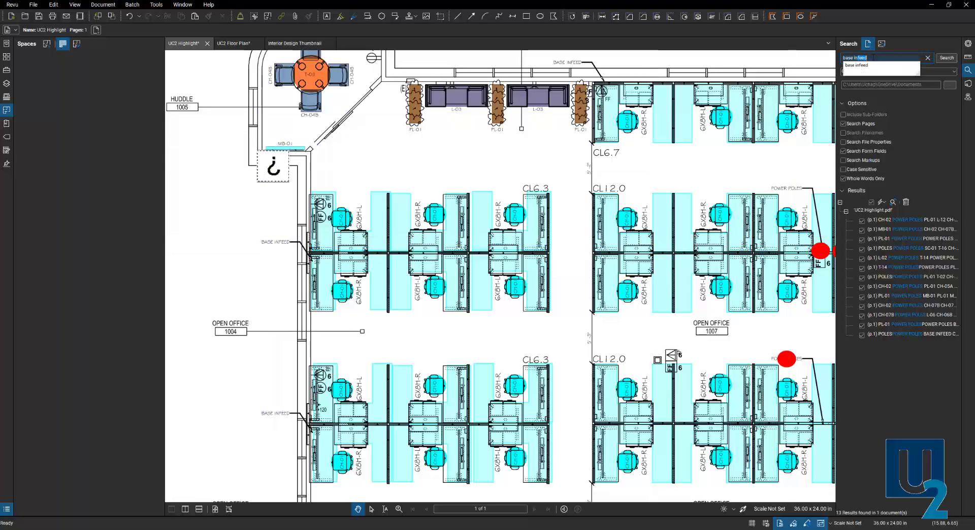
key(Return)
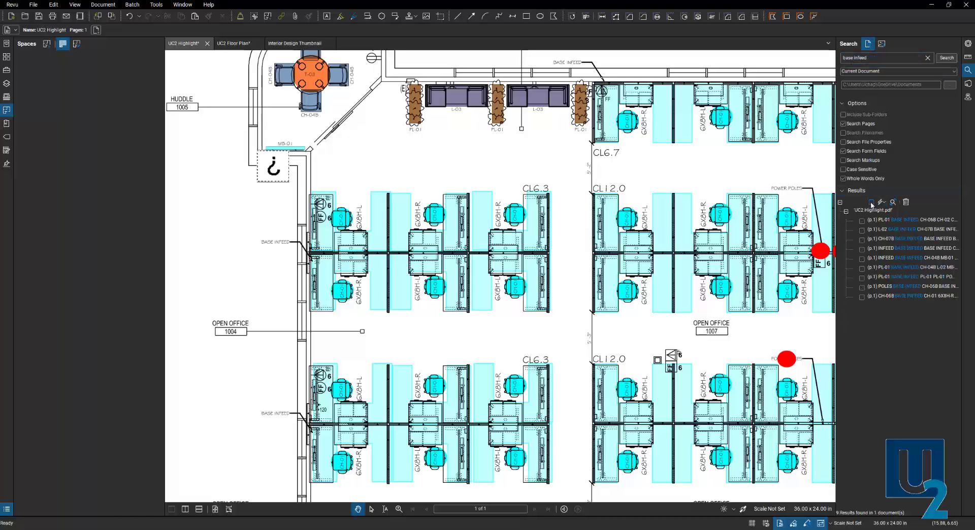
- Check all base infeed results and apply the Base Infeed accessory count measurement to them
click(871, 202)
click(882, 202)
mouse_move(893, 230)
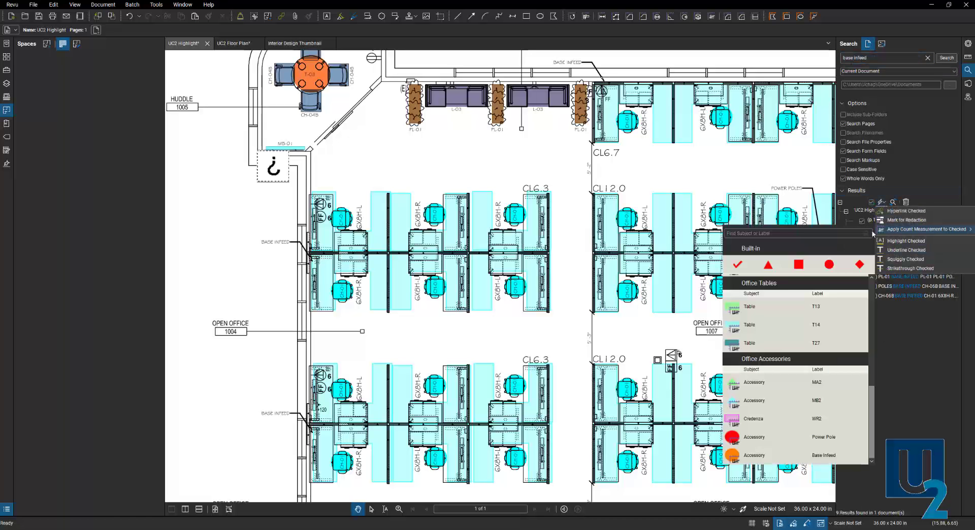
click(762, 455)
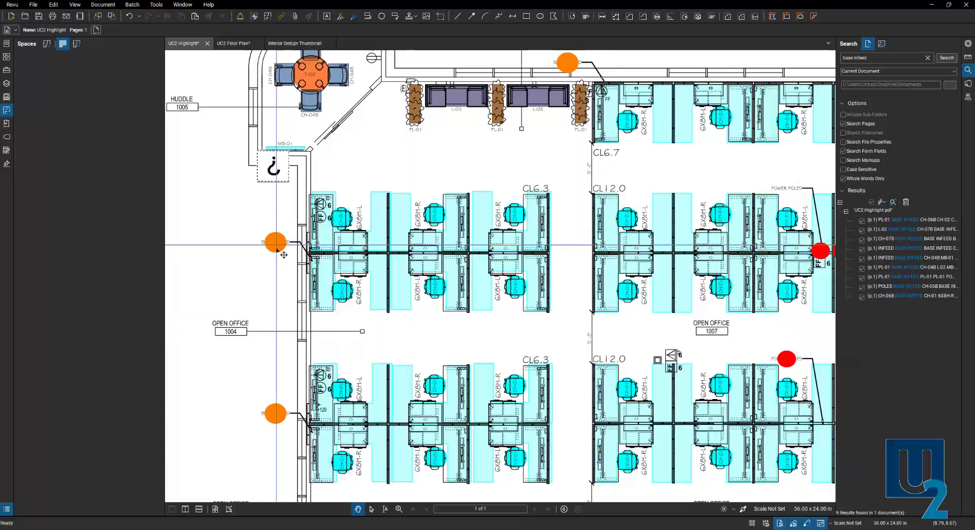
- Move the Base Infeed count marker above OPEN OFFICE 1004 to its leader's end at the wall and review the whole plan
drag(275, 241, 309, 258)
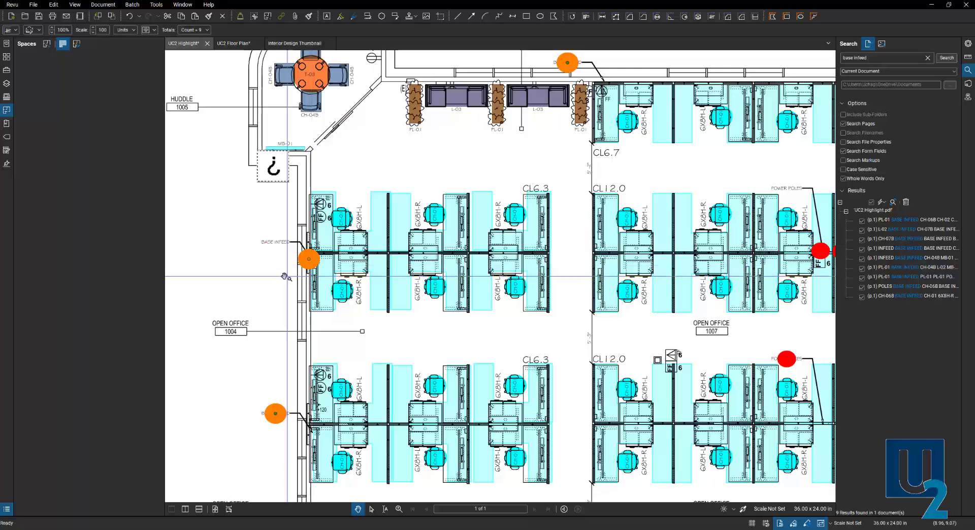
scroll(283, 275, down, 3)
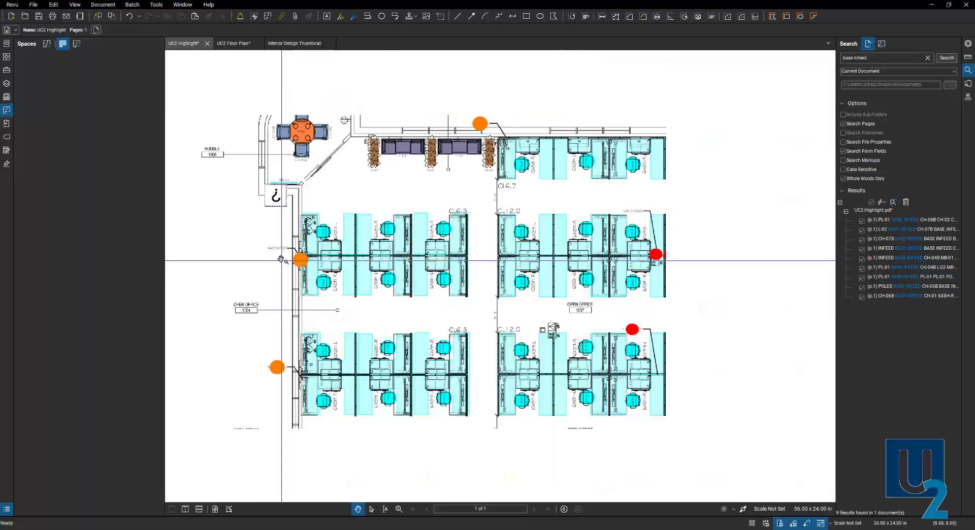
drag(535, 139, 501, 100)
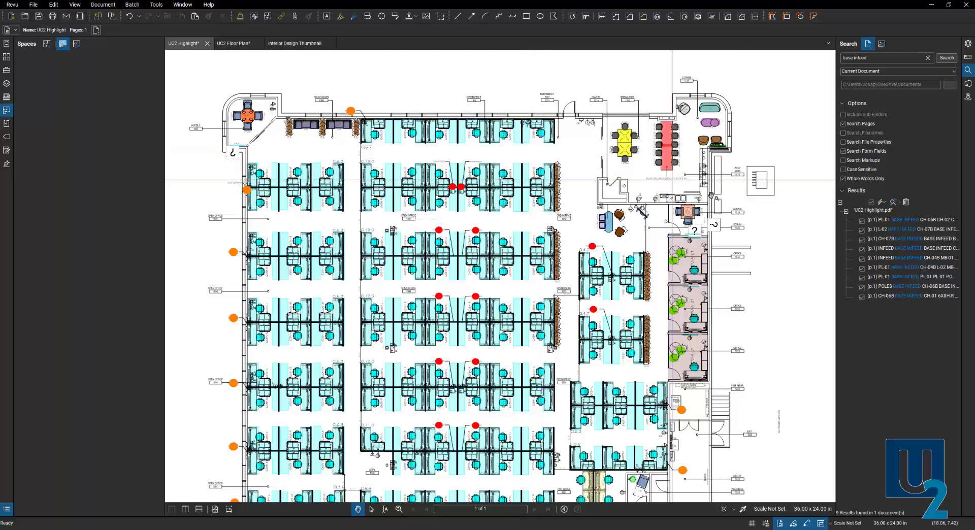
scroll(769, 243, down, 3)
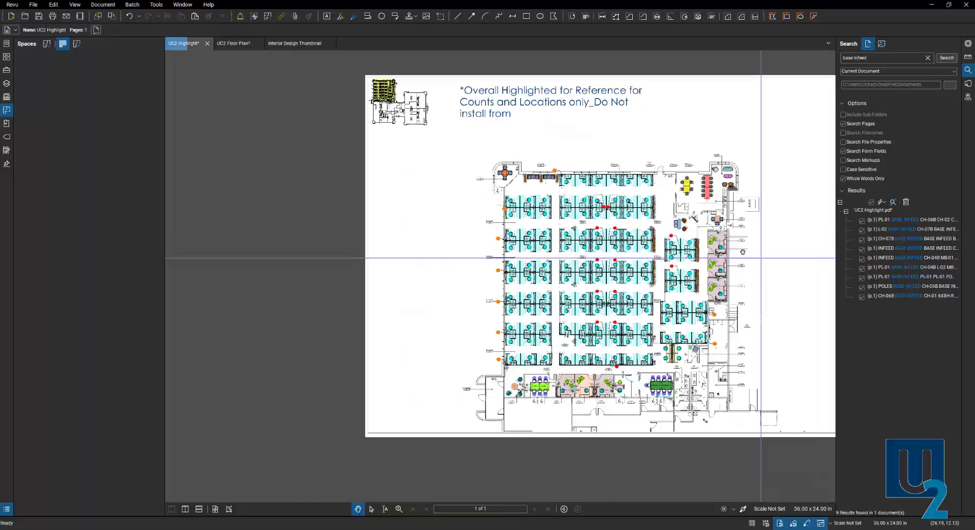
scroll(683, 270, up, 1)
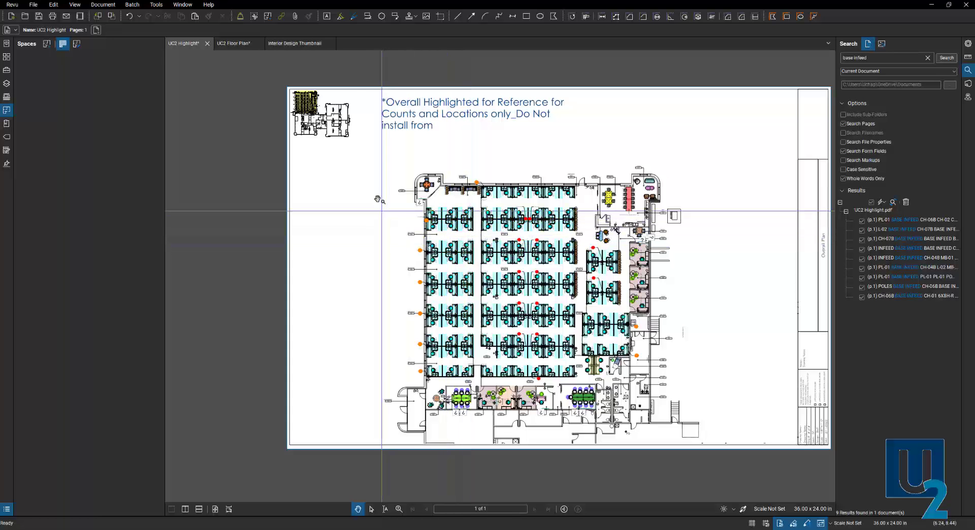
- Try to create a new legend from a selection of markups on the plan
drag(376, 158, 414, 171)
right_click(414, 171)
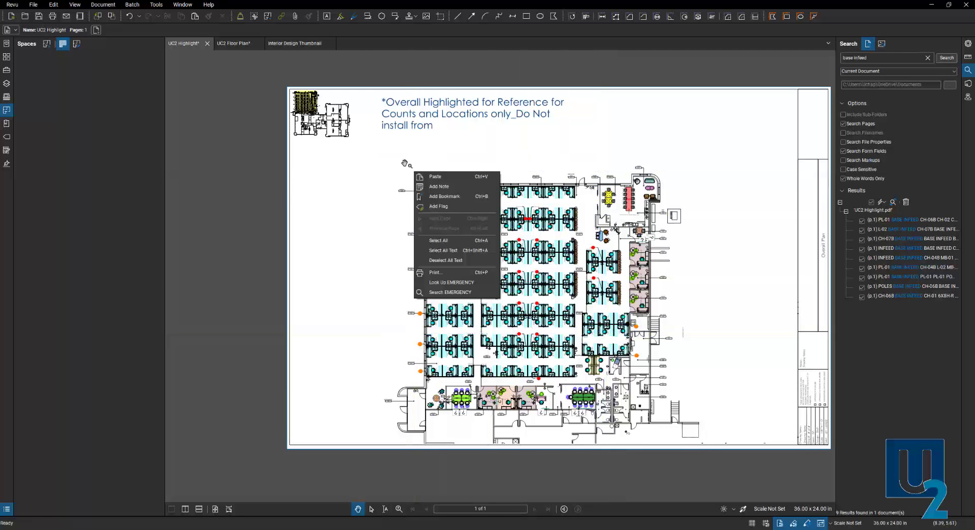
click(435, 176)
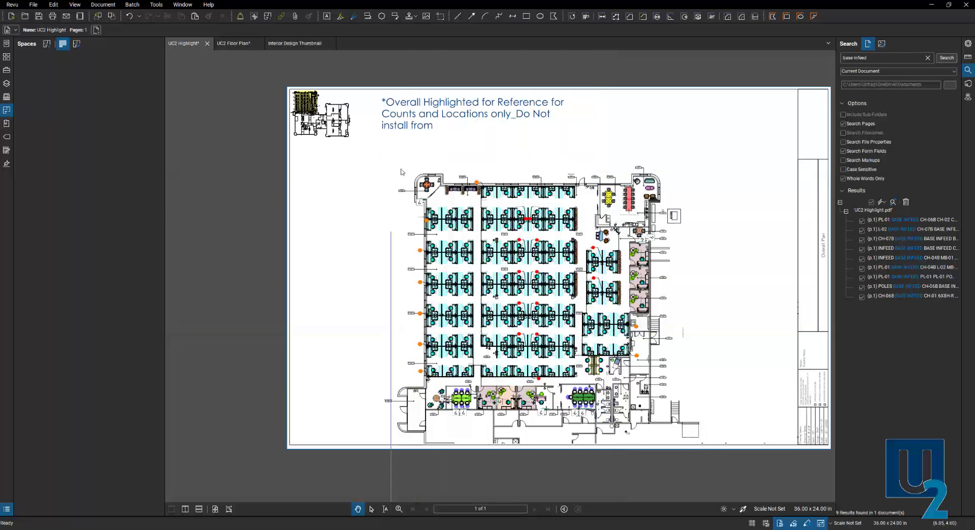
right_click(451, 189)
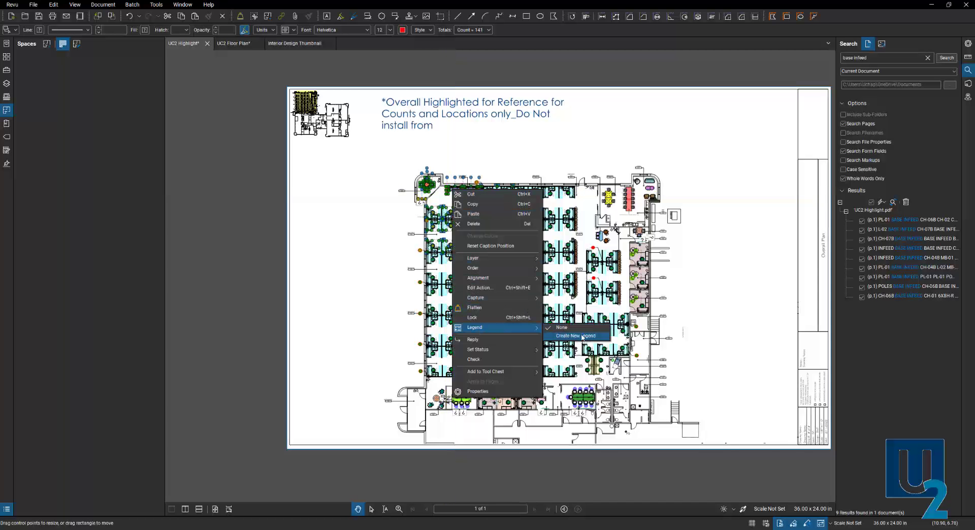
key(Delete)
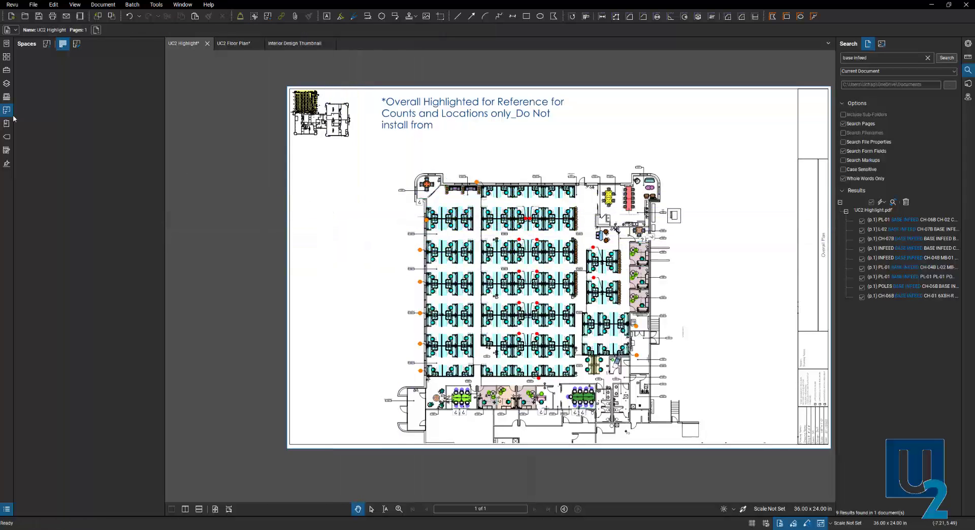
- Create a new legend from the Office Chairs tool set and place it in the blank area west of the plan
click(8, 72)
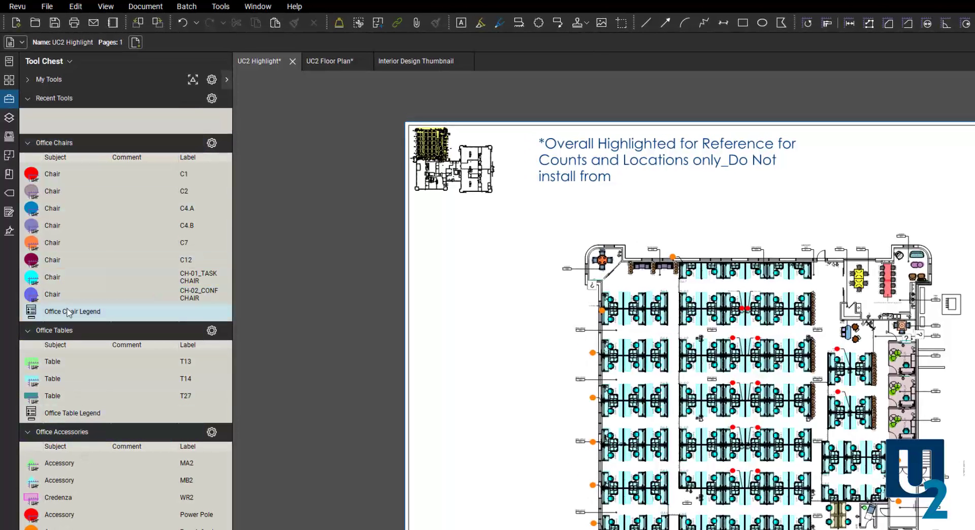
click(212, 144)
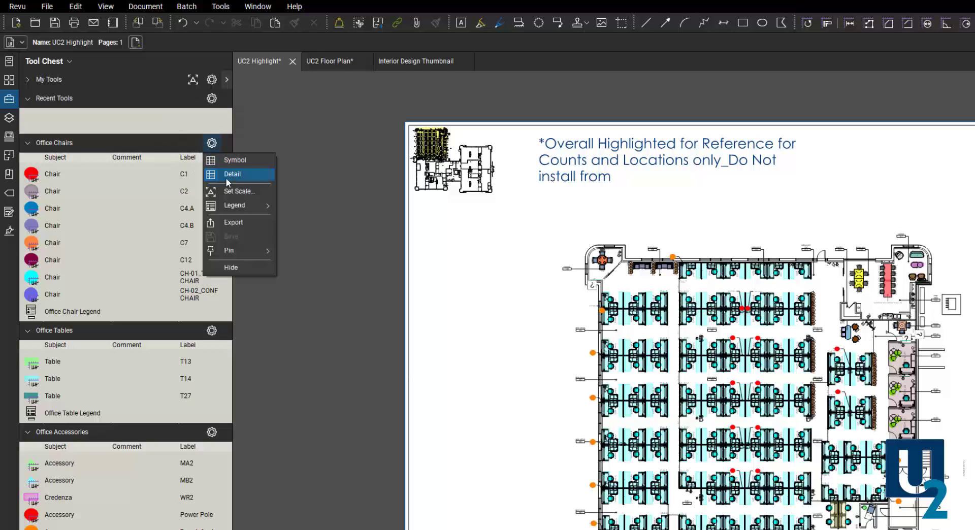
mouse_move(242, 208)
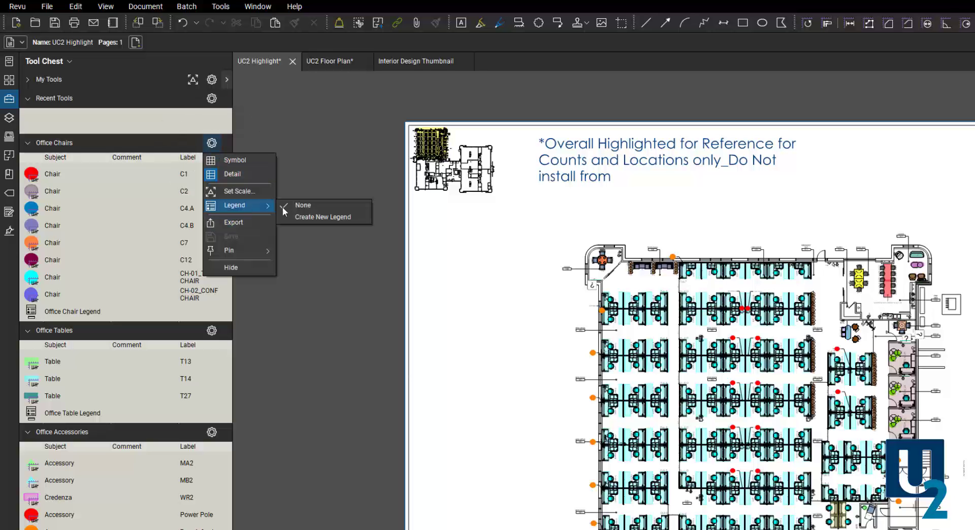
click(321, 219)
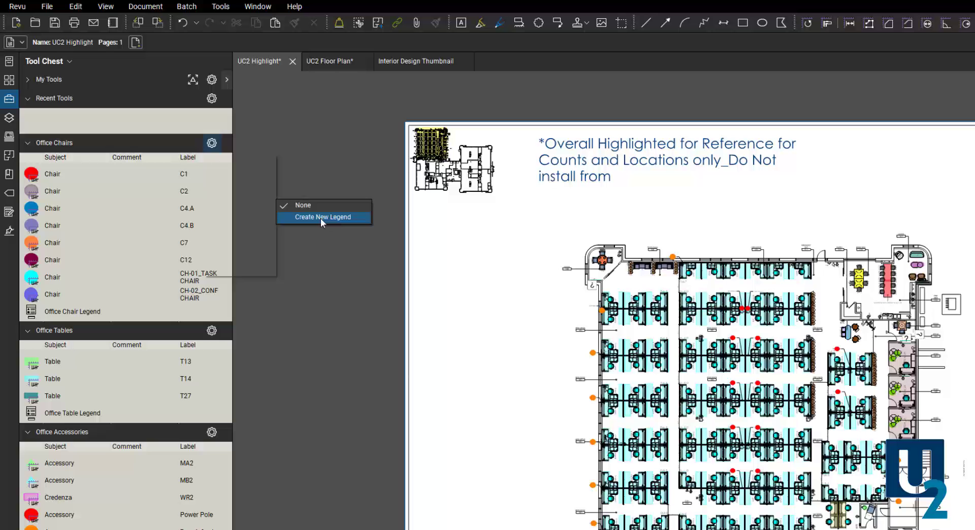
click(435, 299)
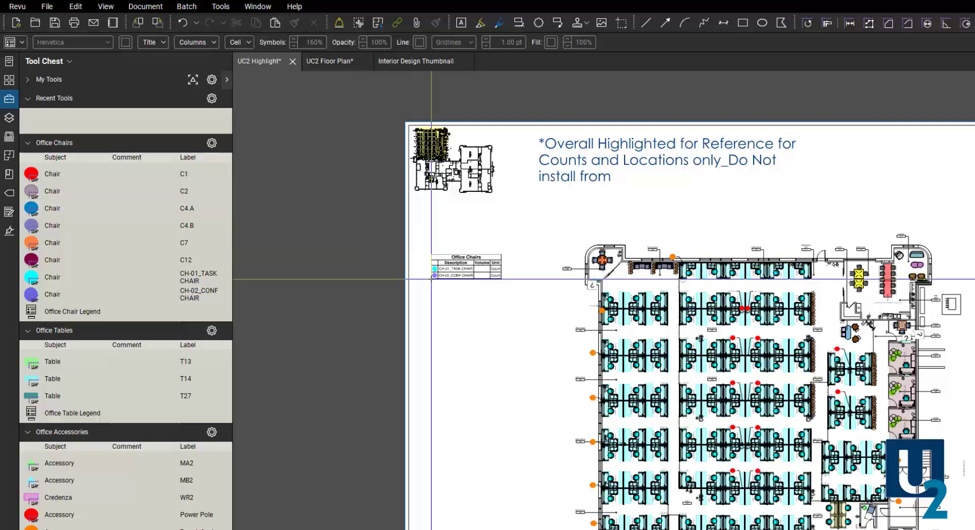
click(451, 279)
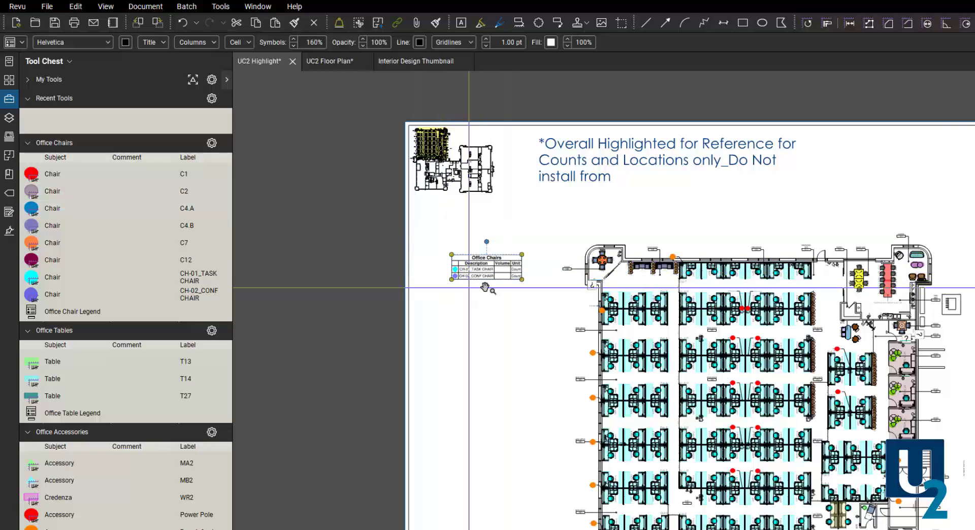
- Edit the new Office Chairs legend's columns to show only Description and Count, removing Volume and Unit
scroll(491, 279, up, 3)
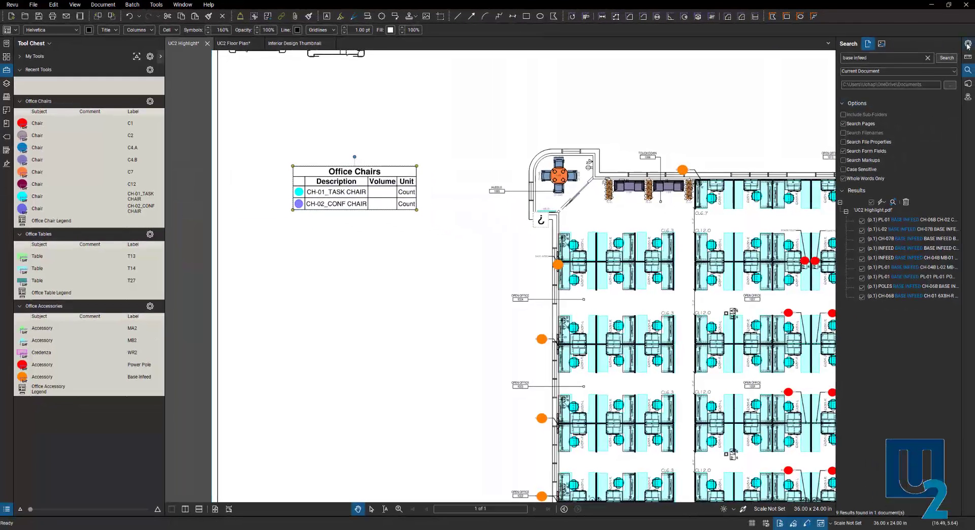
click(968, 44)
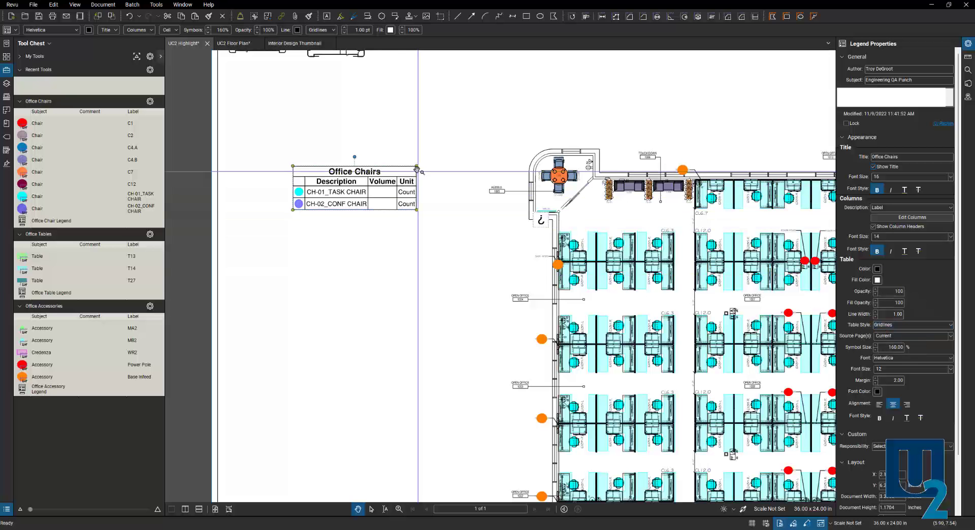
click(897, 219)
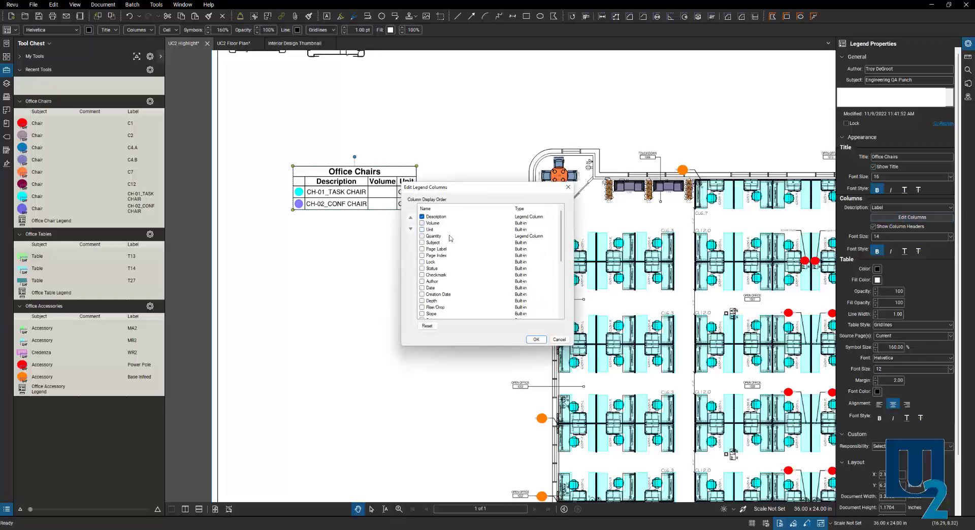
scroll(450, 247, down, 4)
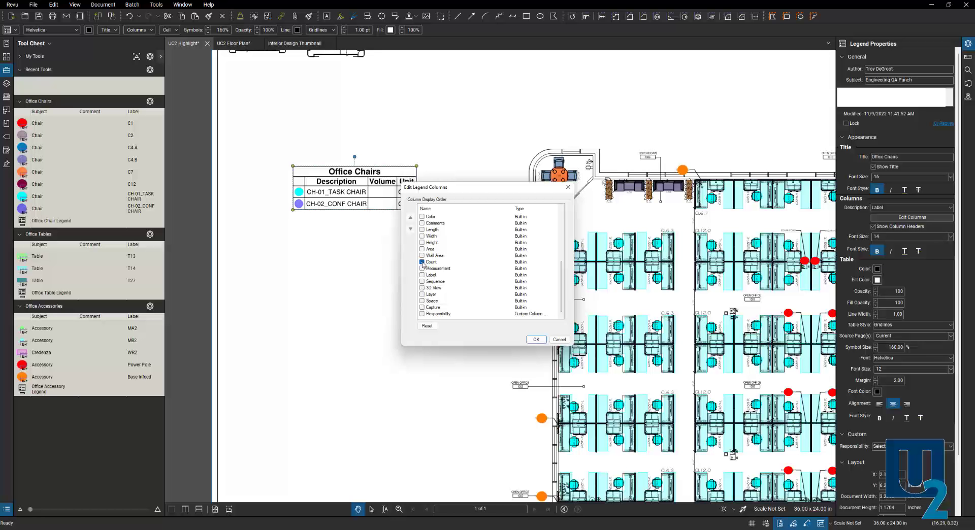
click(535, 340)
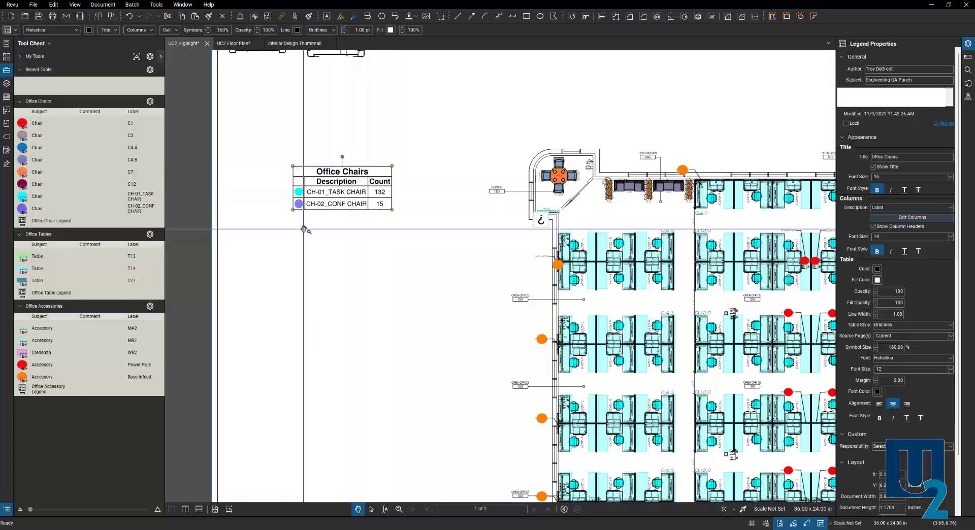
key(Escape)
click(341, 198)
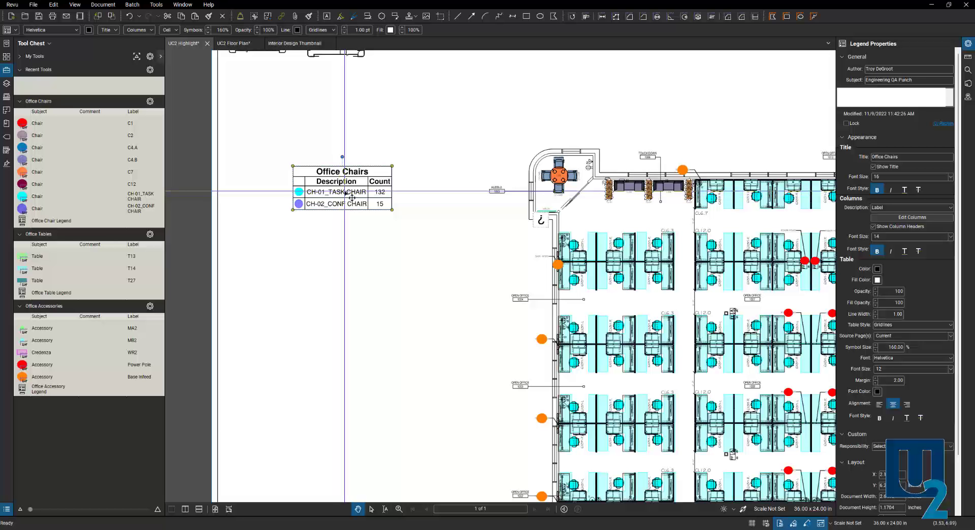
right_click(346, 193)
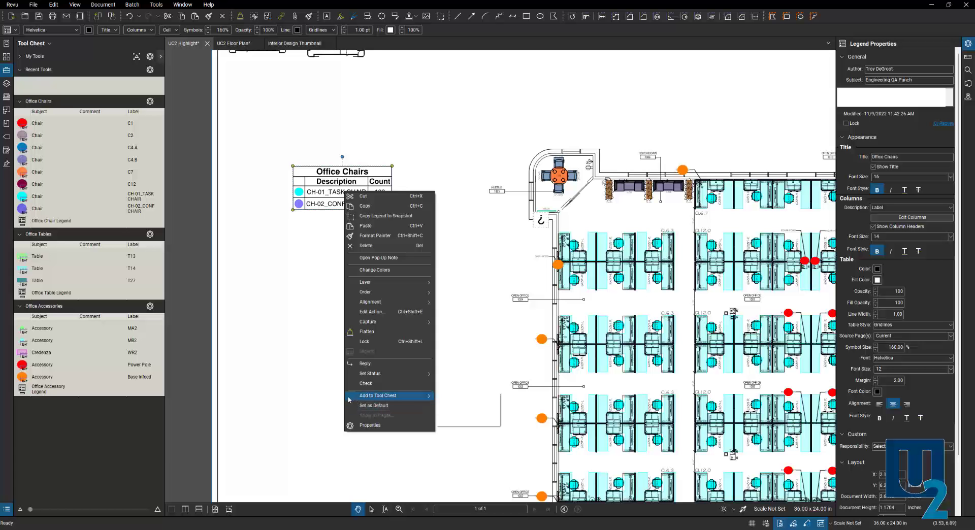
mouse_move(350, 400)
click(311, 277)
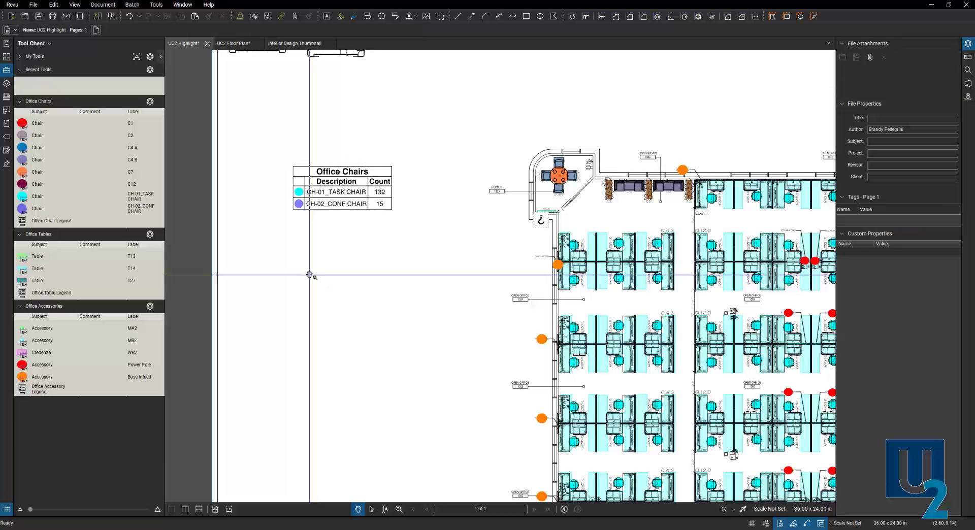
click(336, 198)
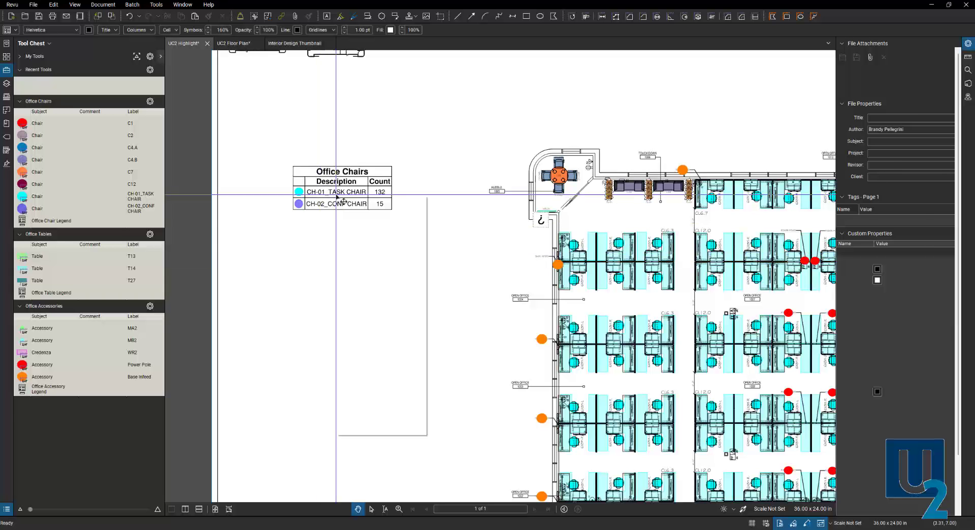
right_click(337, 197)
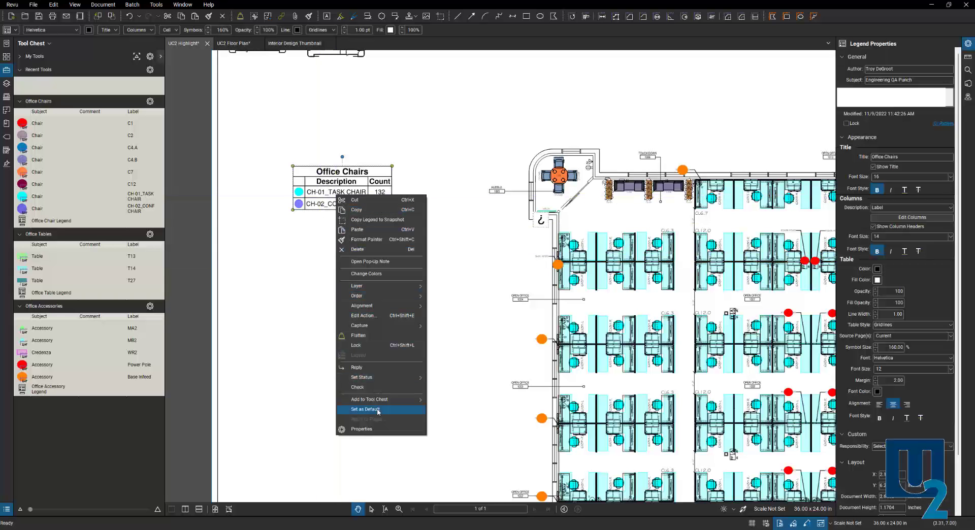
mouse_move(389, 400)
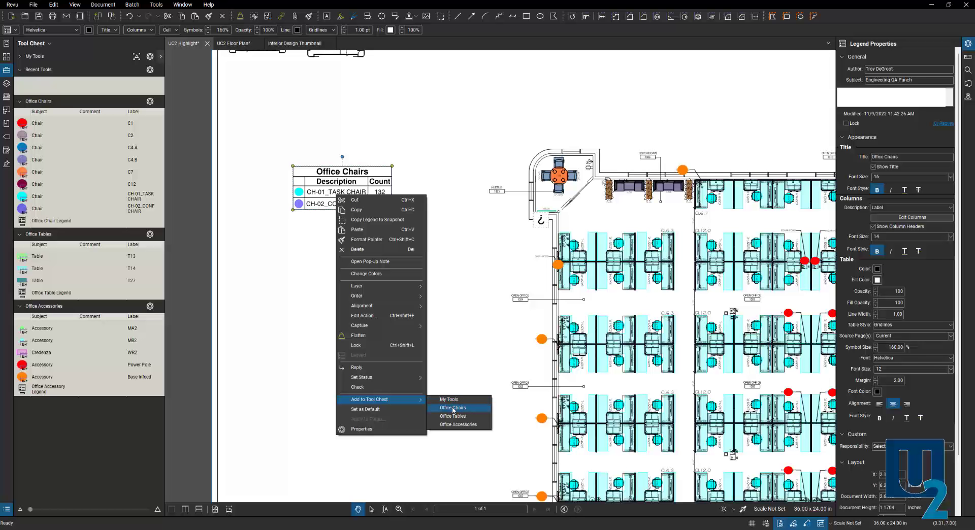
- Delete the new Office Chairs legend and place the saved Office Chair Legend in the same blank area beside the plan
click(317, 190)
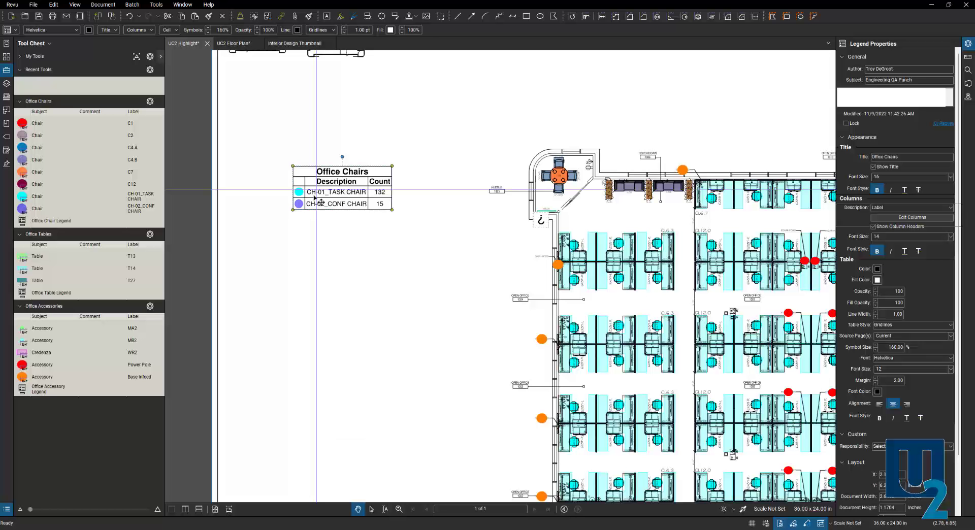
key(Delete)
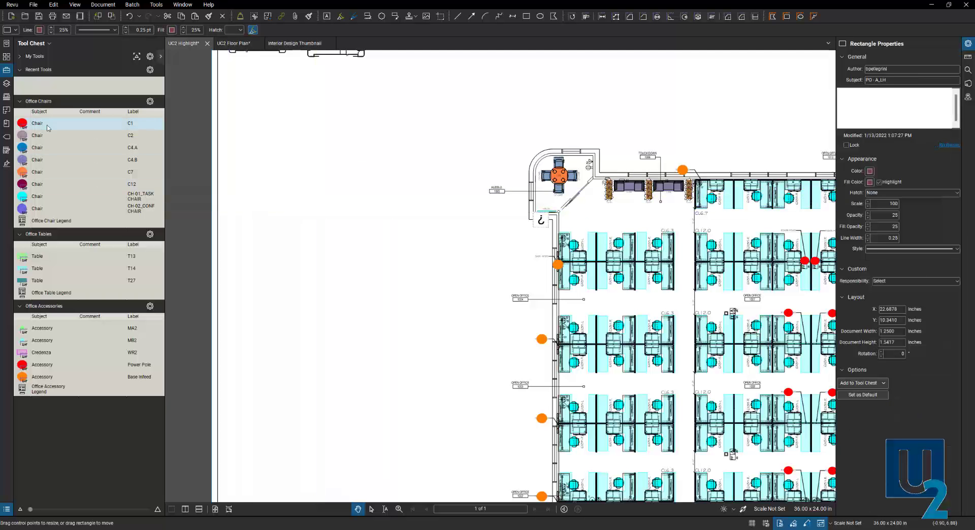
click(46, 222)
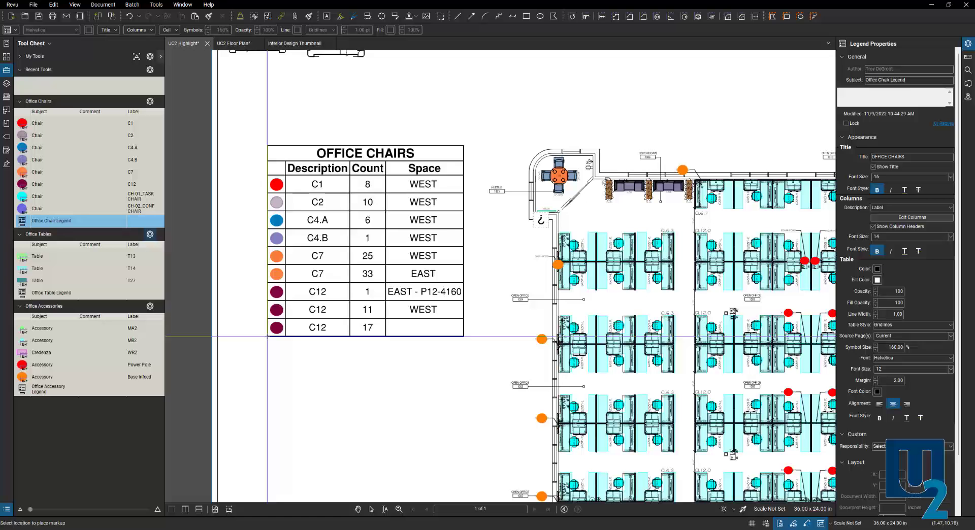
click(267, 336)
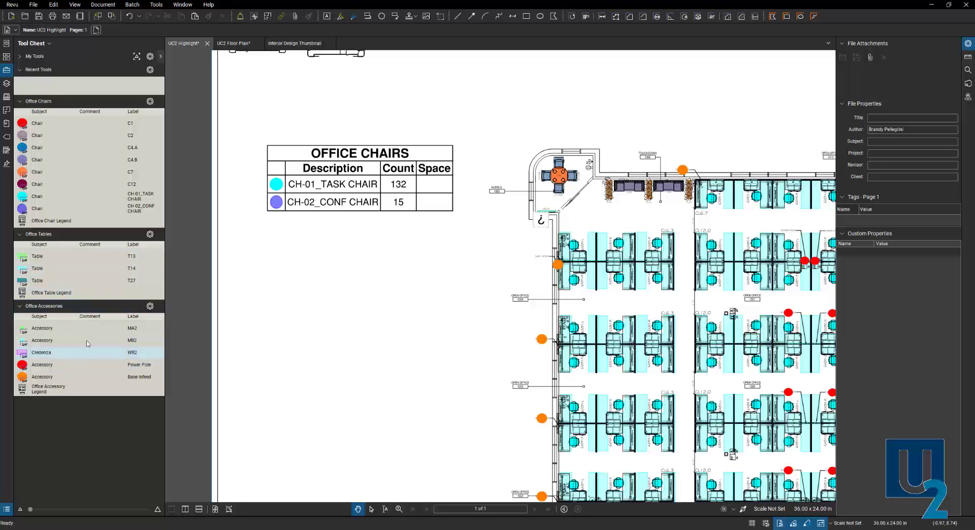
- Place the saved Office Accessory Legend directly below the Office Chairs legend, aligned with its left edge
click(76, 390)
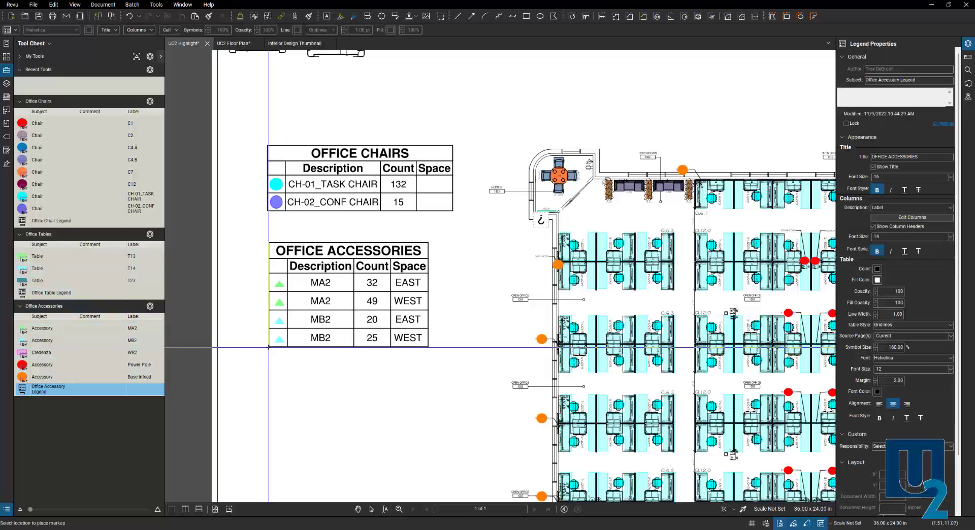
click(269, 348)
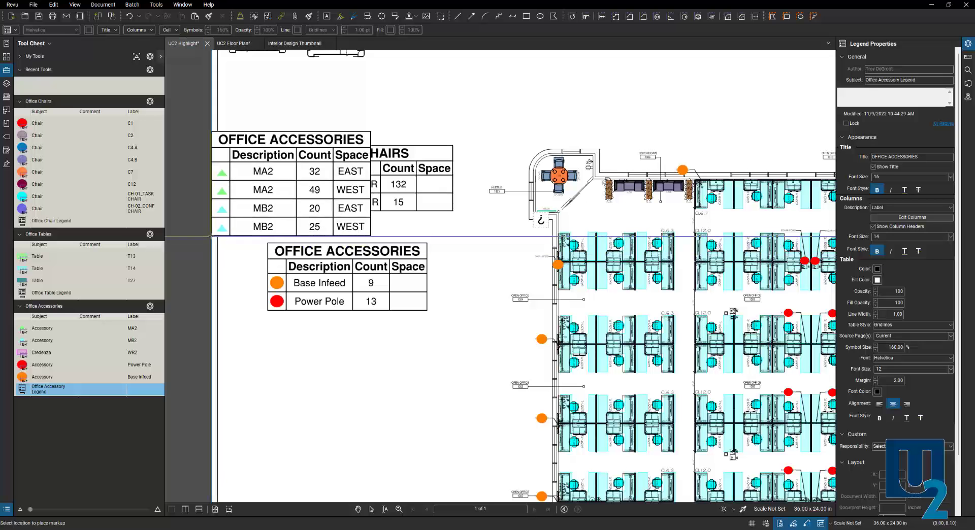
key(Escape)
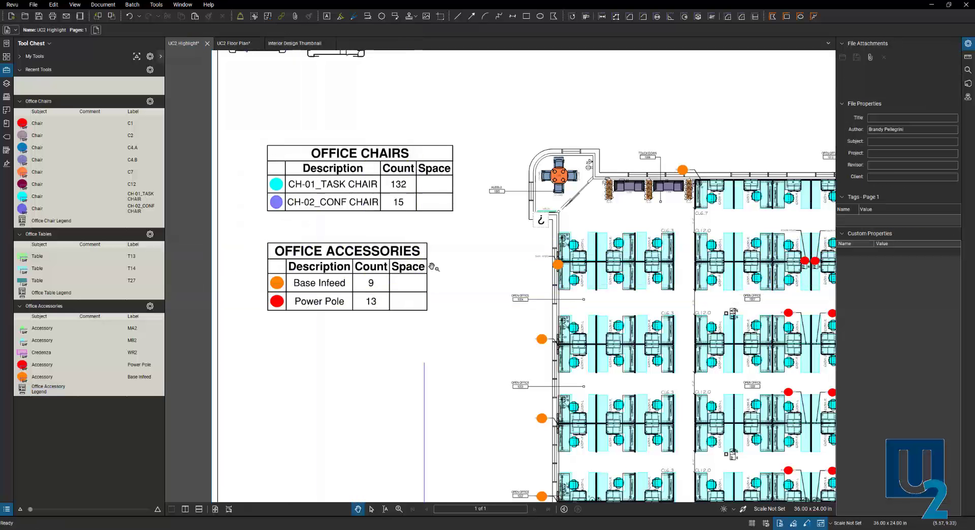
- In the UC2 Floor Plan document, place the saved Office Chair Legend on page 2 below the west wing
click(240, 45)
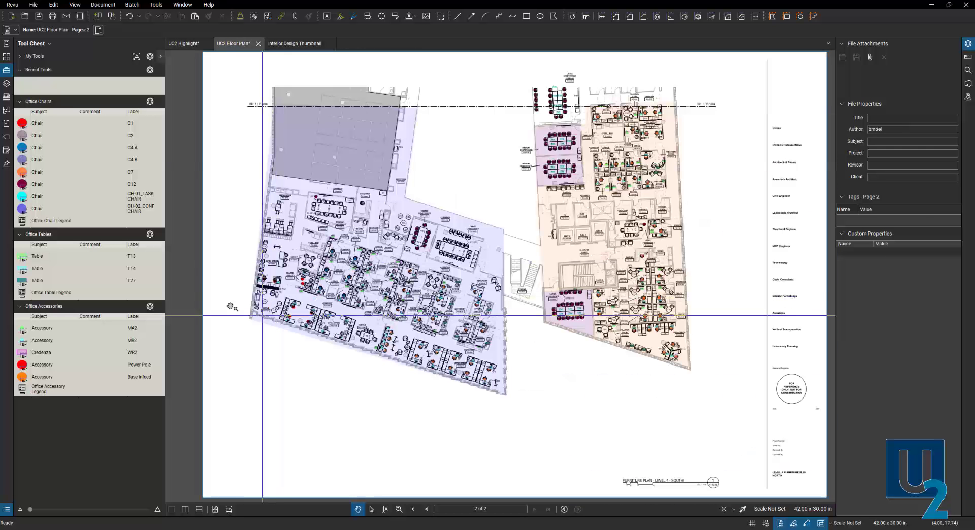
click(61, 220)
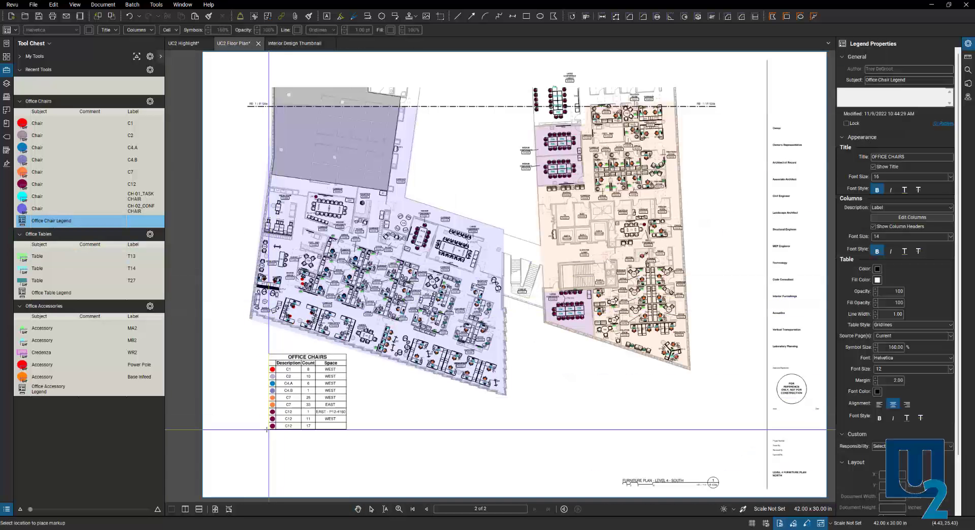
click(232, 478)
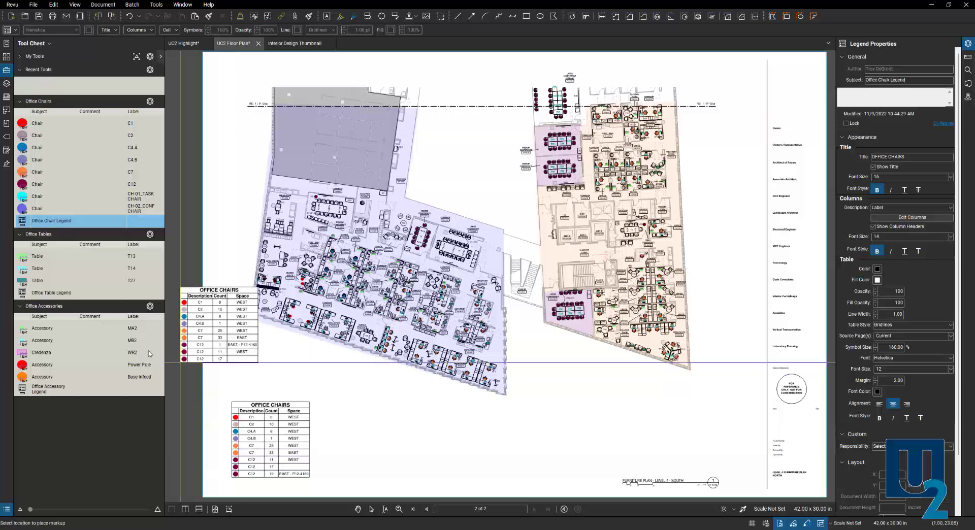
- Place the saved Office Table and Office Accessory legends in a row to the right of the Office Chairs legend
click(50, 293)
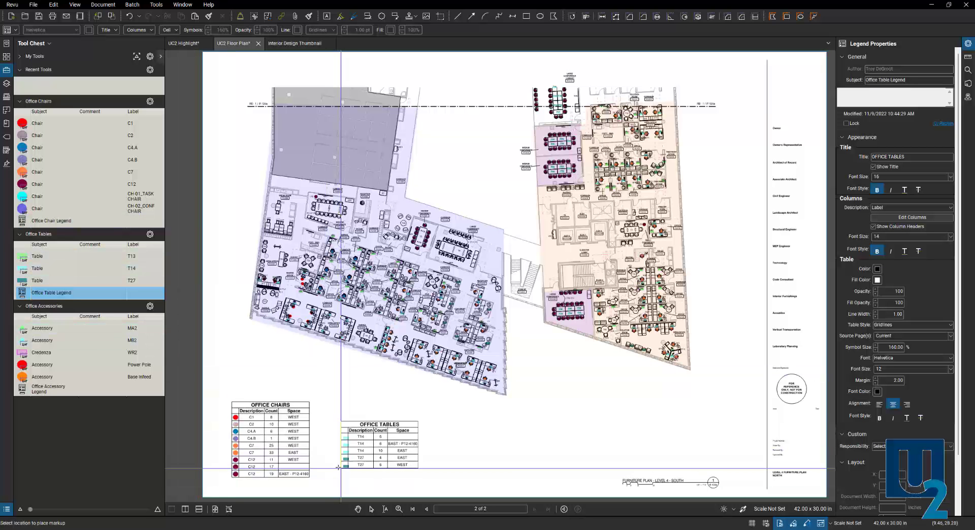
click(320, 450)
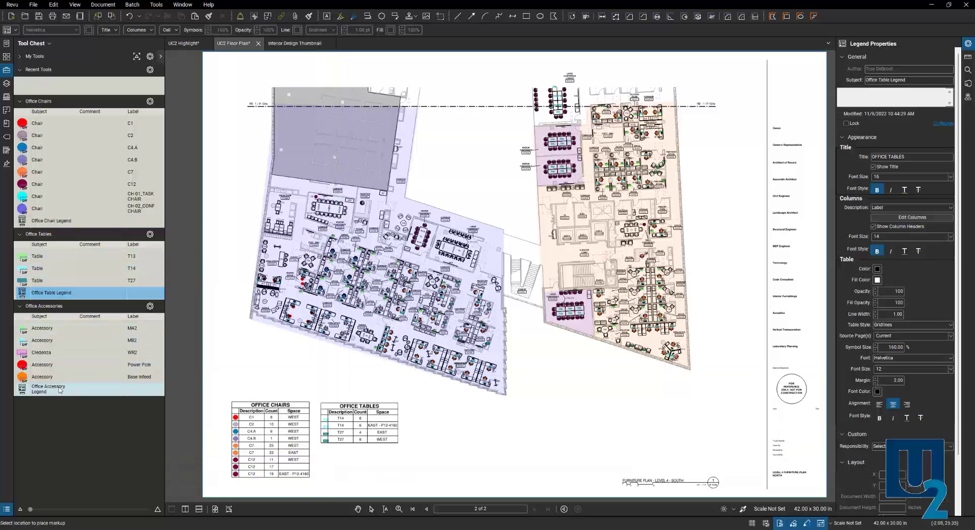
click(60, 389)
click(409, 445)
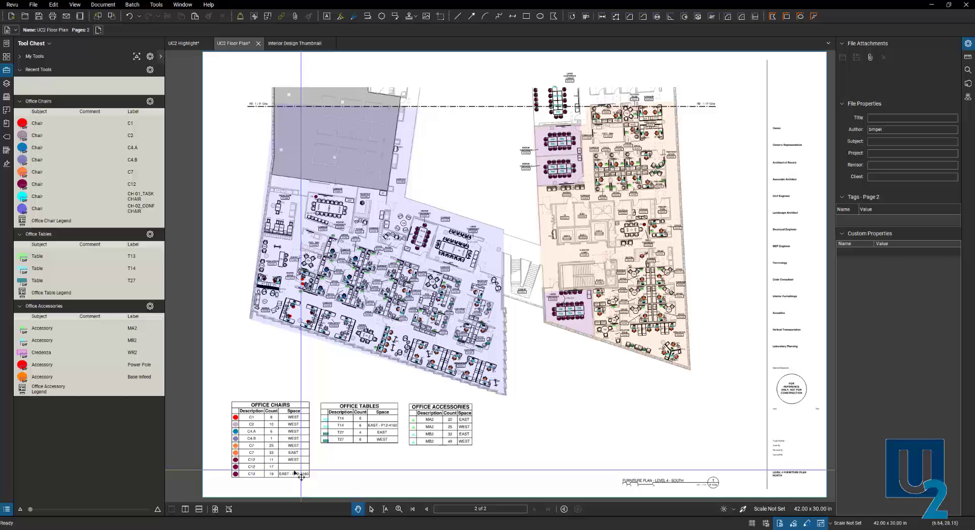
- Examine the Space entries in the legends and compare them with the conference rooms along the plan's upper edge
scroll(277, 480, up, 2)
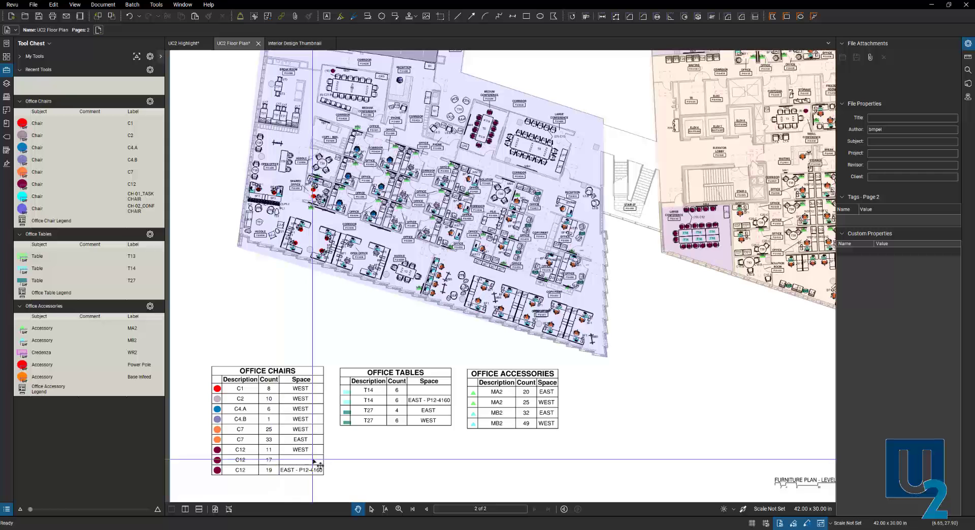
scroll(403, 455, down, 3)
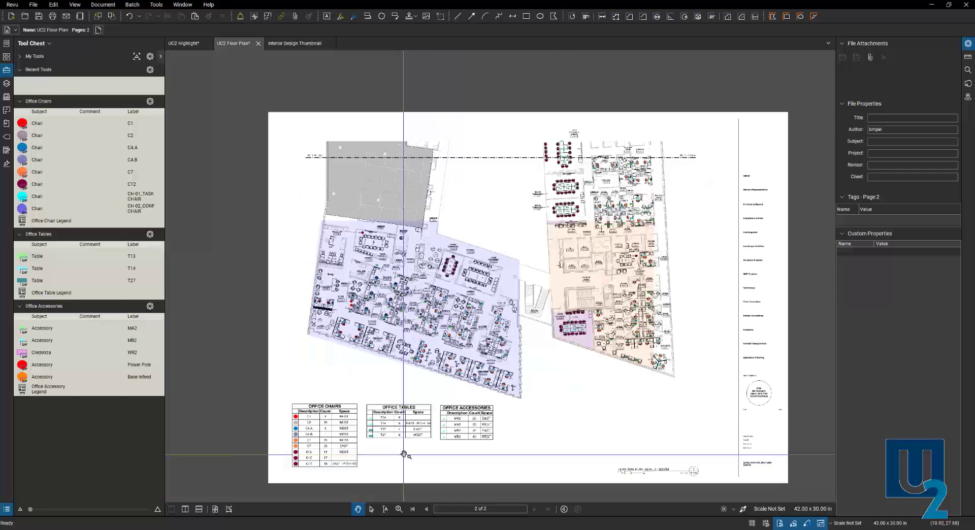
scroll(556, 157, up, 5)
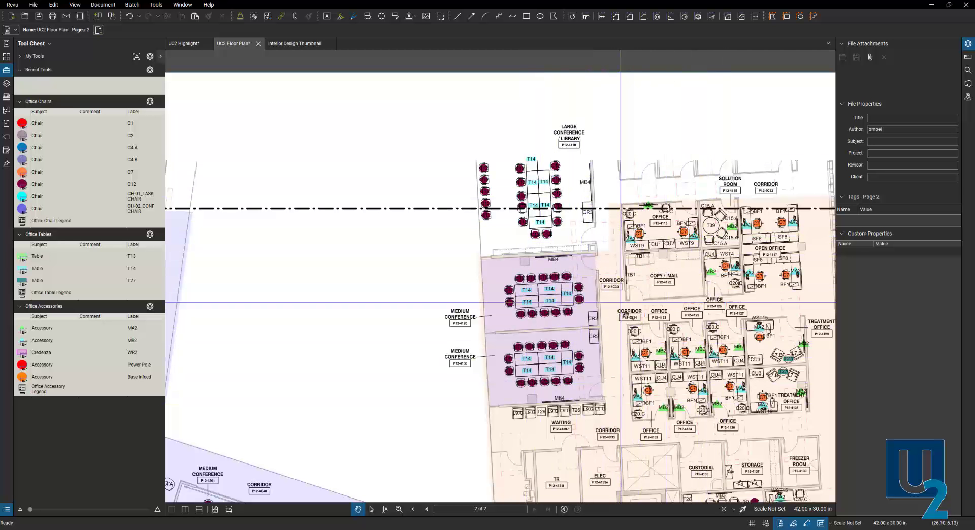
scroll(538, 282, down, 3)
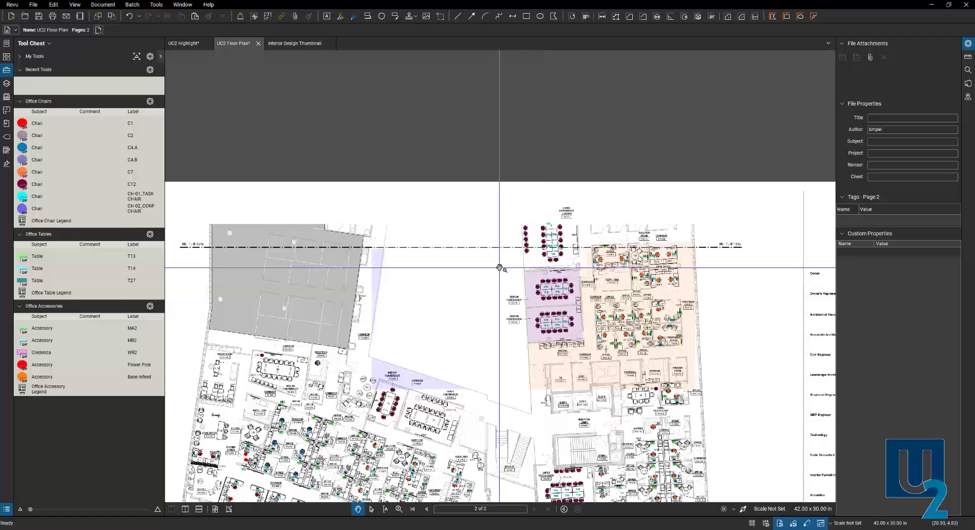
drag(497, 268, 468, 246)
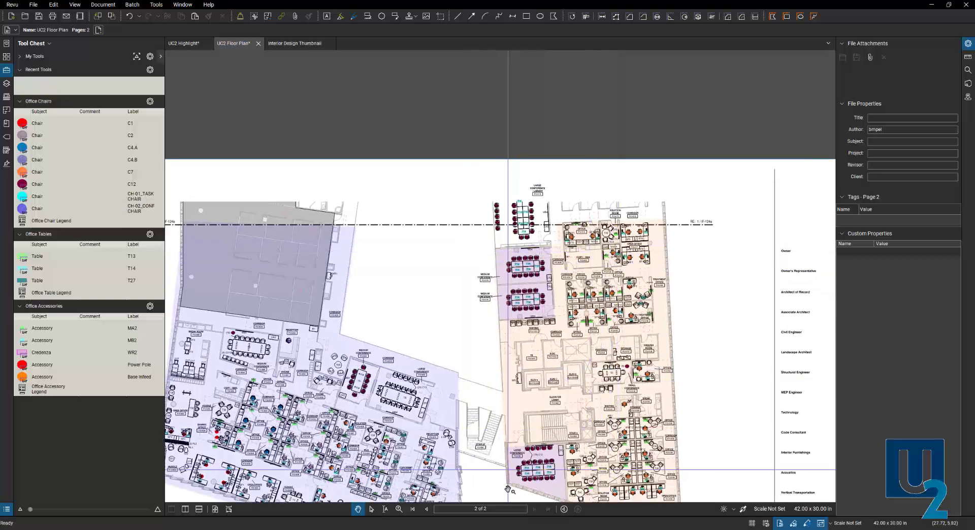
- Compare Large Conference / Library P12-4110 at the match line on page 1 with its repeated portion on page 2 of UC2 Floor Plan
click(427, 509)
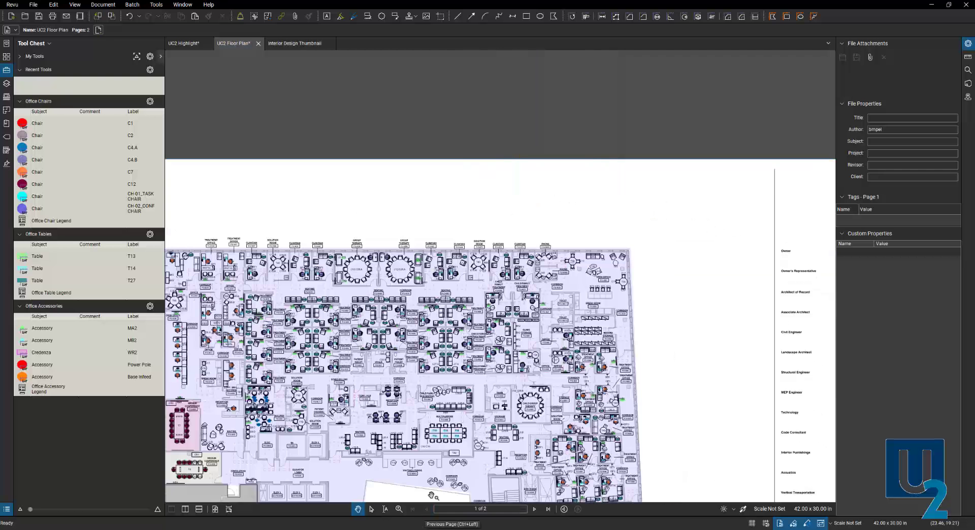
scroll(620, 249, down, 3)
scroll(559, 386, up, 4)
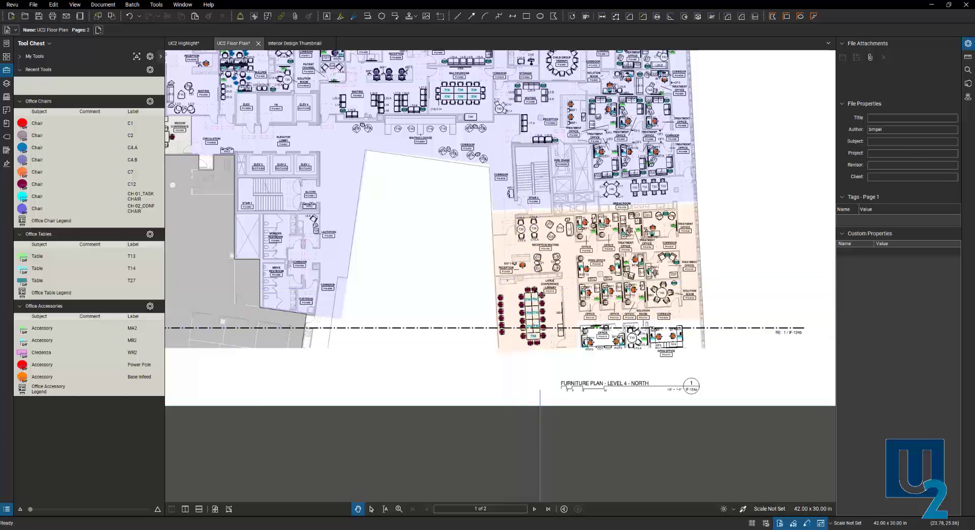
click(534, 509)
scroll(564, 252, up, 5)
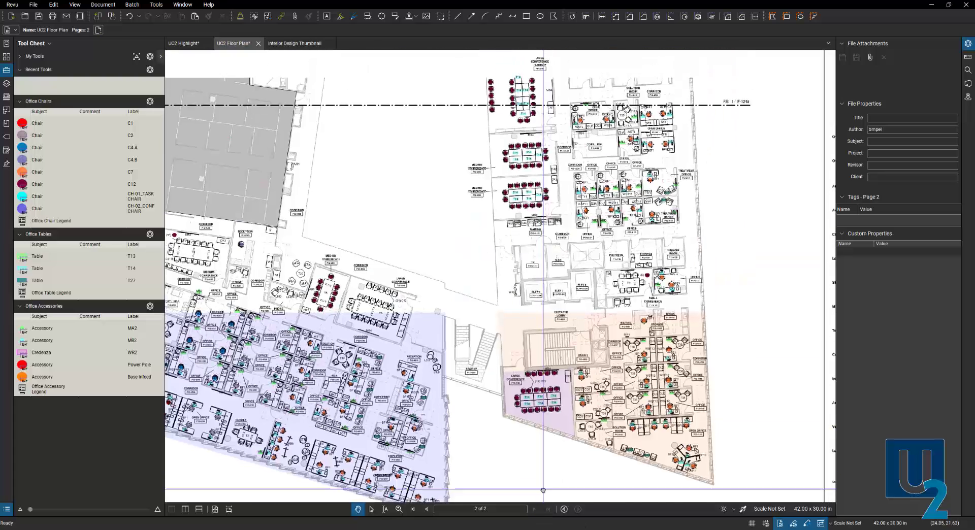
- Delete the duplicate C12 chair and T14 table counts in Large Conference / Library P12-4110 on page 2, and check the legends
scroll(502, 203, up, 5)
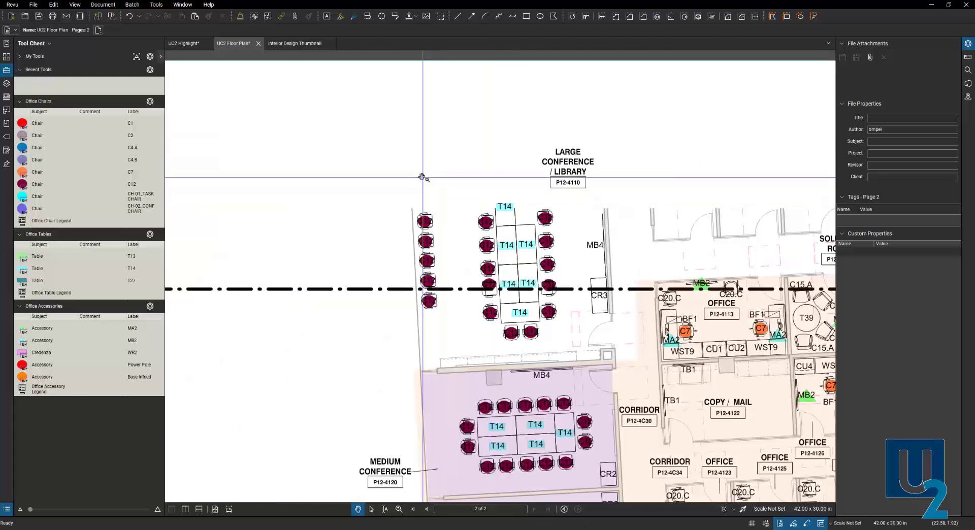
drag(388, 179, 581, 336)
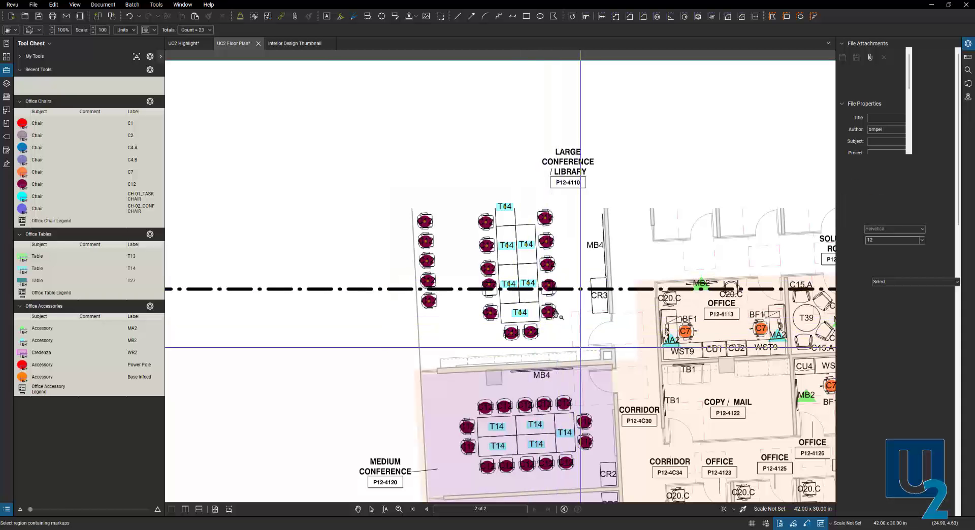
right_click(551, 285)
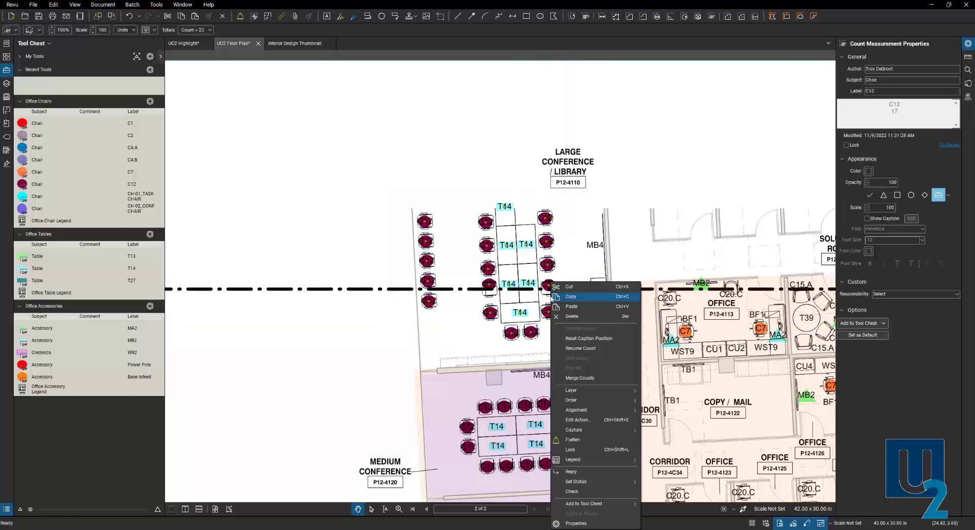
mouse_move(583, 392)
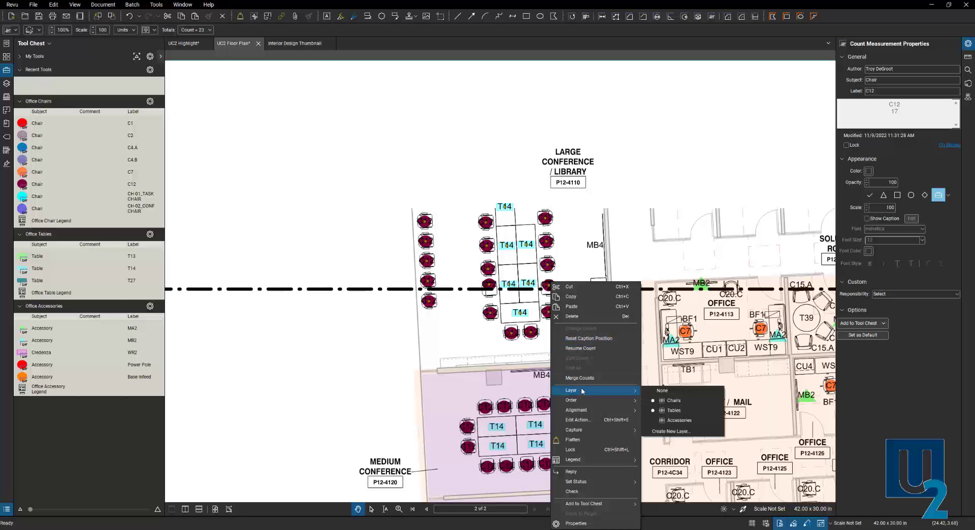
click(576, 320)
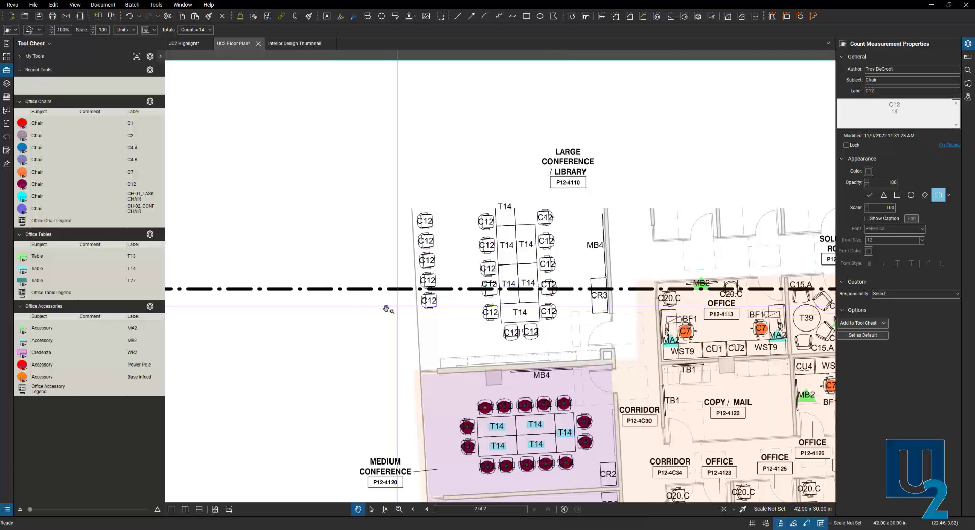
scroll(367, 320, down, 5)
scroll(513, 391, up, 1)
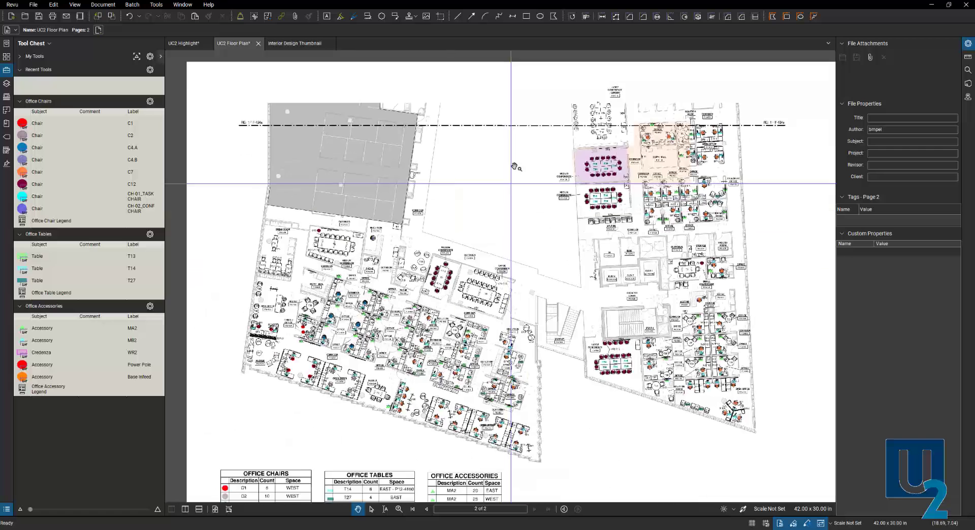
scroll(570, 398, down, 3)
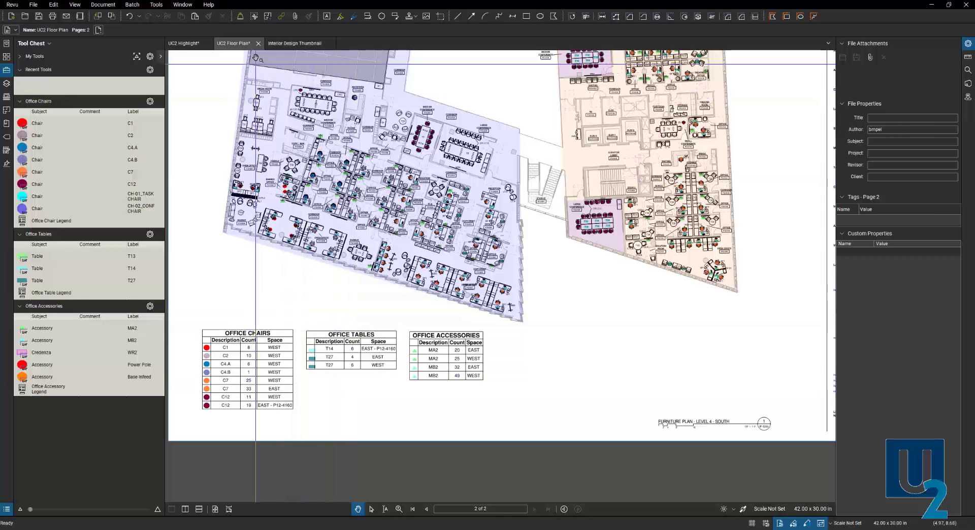
- Switch to the UC2 Highlight document and collapse the properties panel to give the full plan more room
click(191, 44)
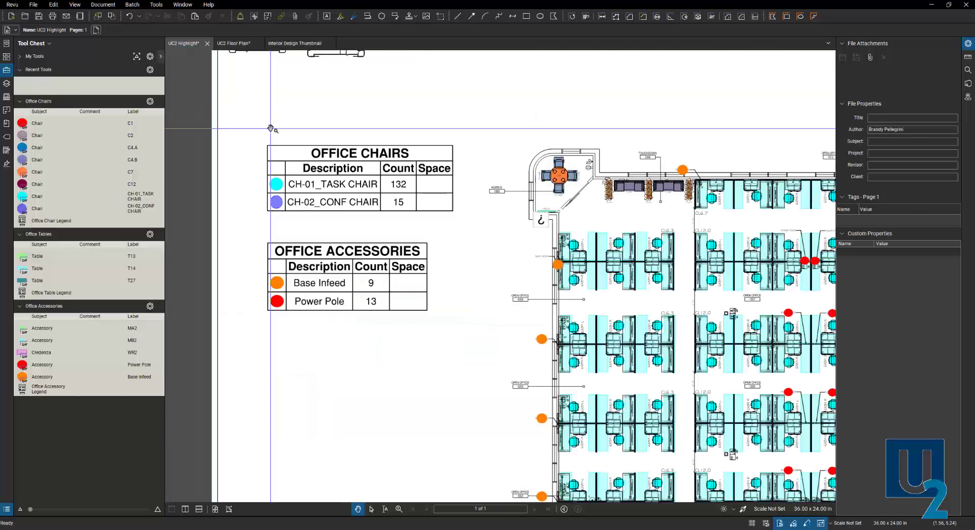
scroll(280, 237, down, 6)
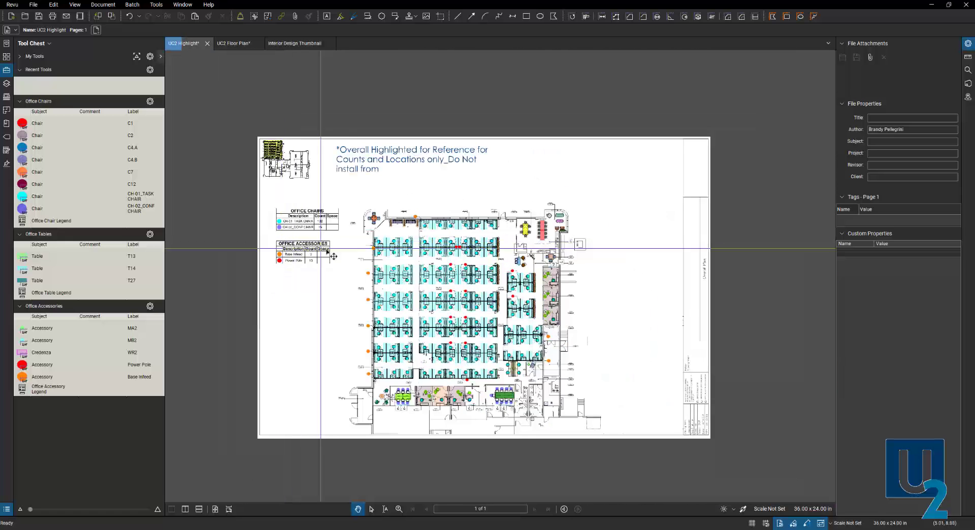
scroll(348, 242, up, 1)
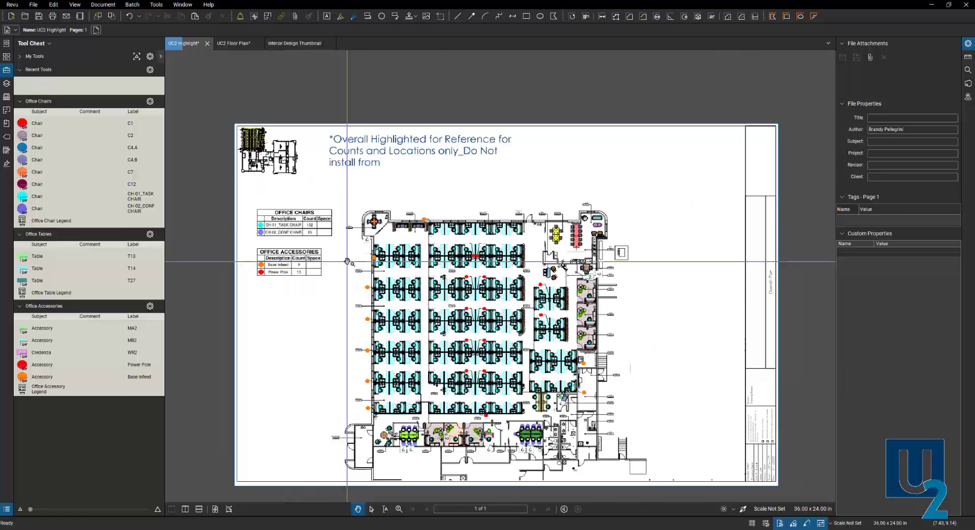
drag(340, 335, 340, 308)
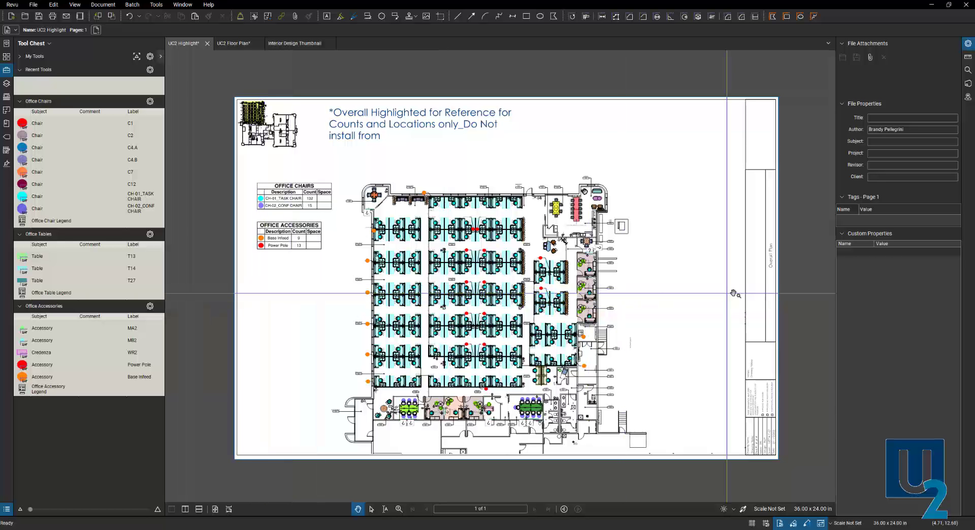
double_click(836, 292)
scroll(680, 312, up, 1)
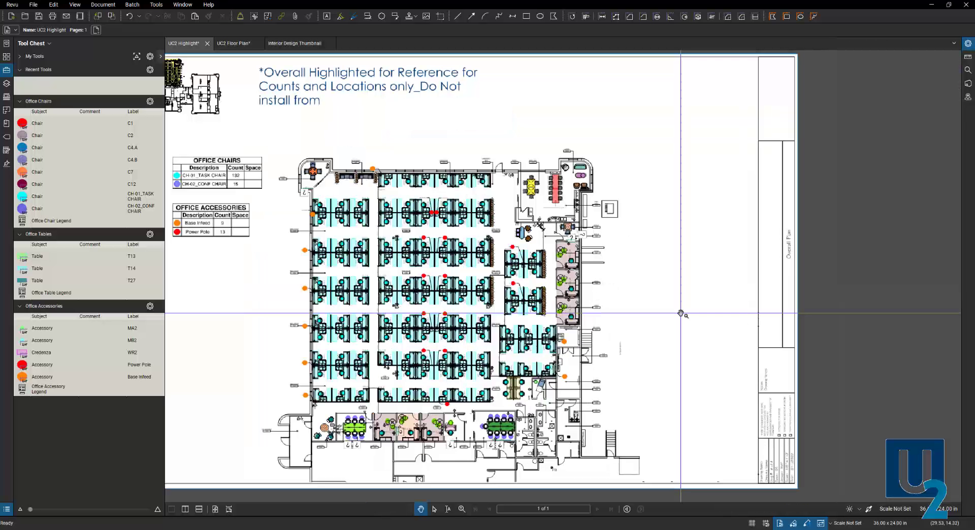
drag(689, 304, 725, 313)
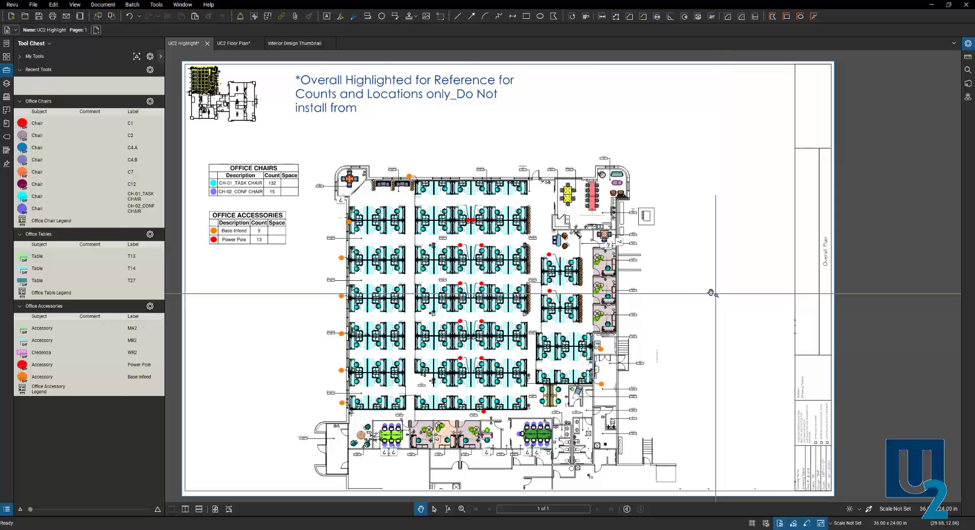
- Follow the hyperlink on the workstation cluster above Open Office 1004 to open the UC2 Install document
scroll(351, 229, up, 3)
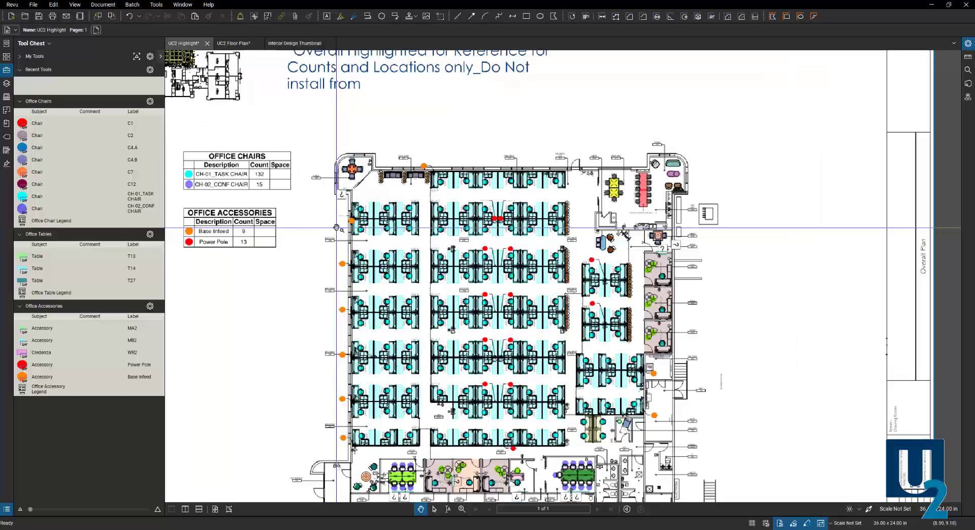
scroll(374, 219, up, 3)
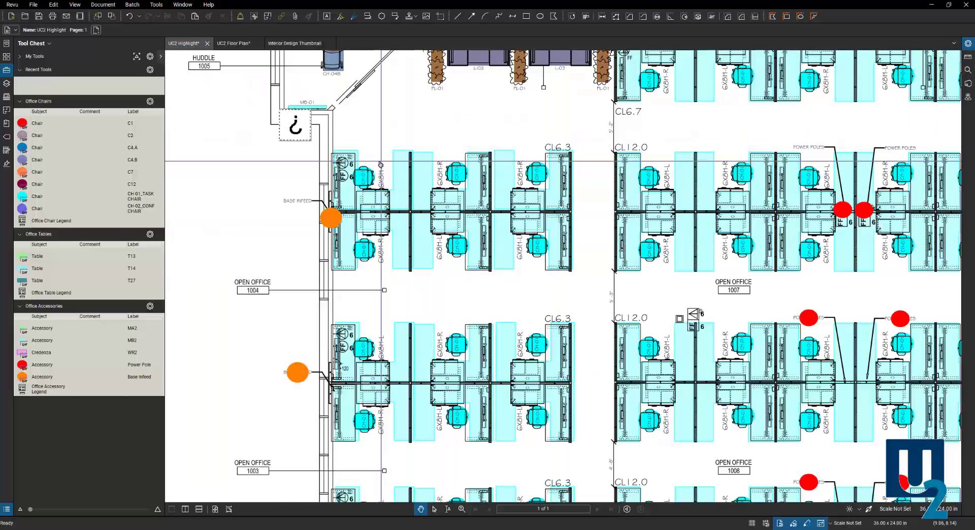
click(380, 165)
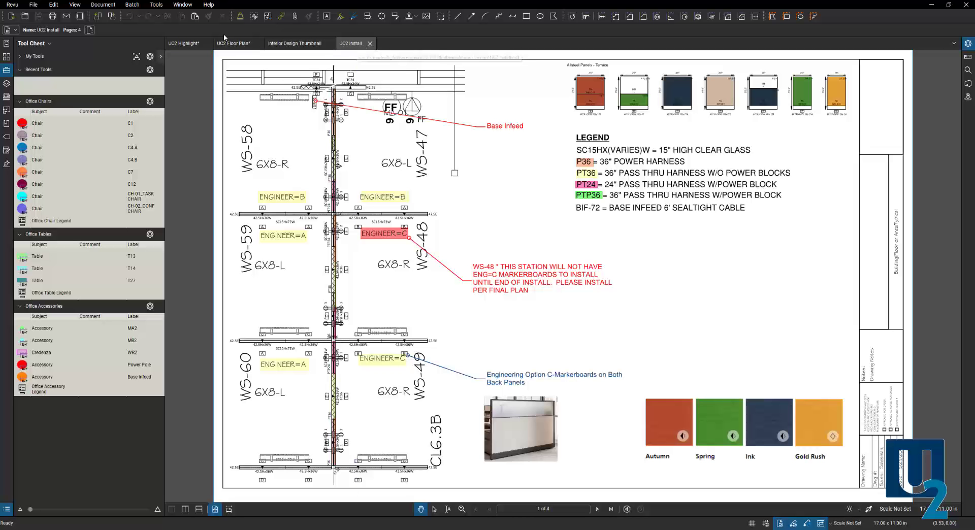
- Review the workstation clusters around the open offices in UC2 Highlight, and return to the UC2 Install sheet
click(204, 46)
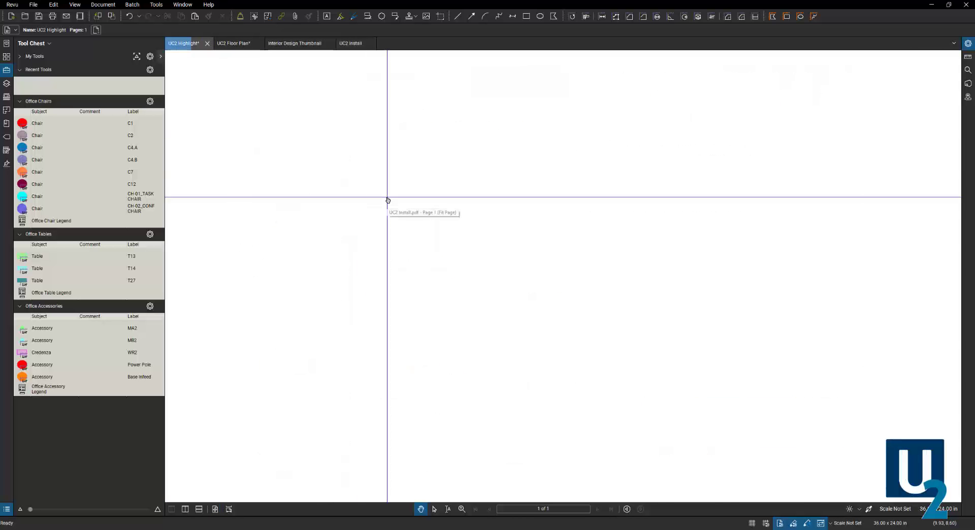
scroll(400, 279, down, 2)
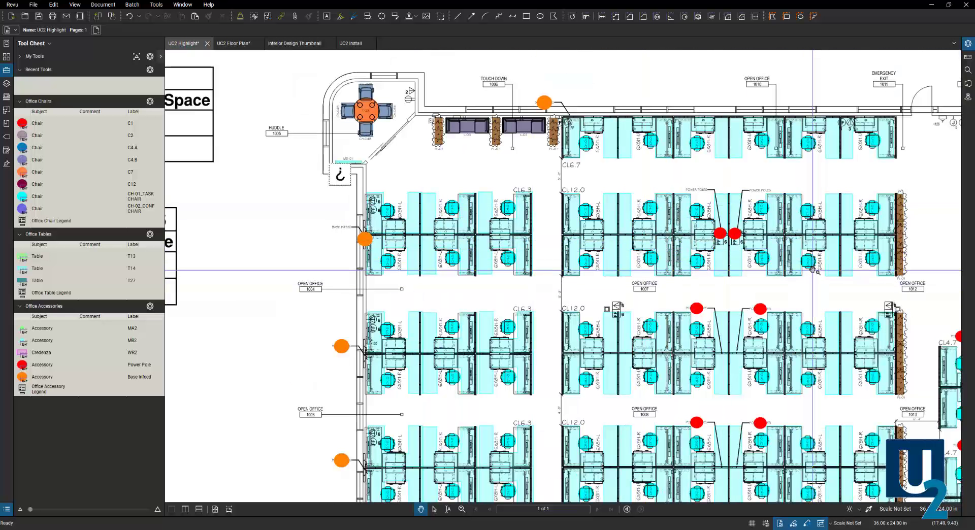
click(354, 44)
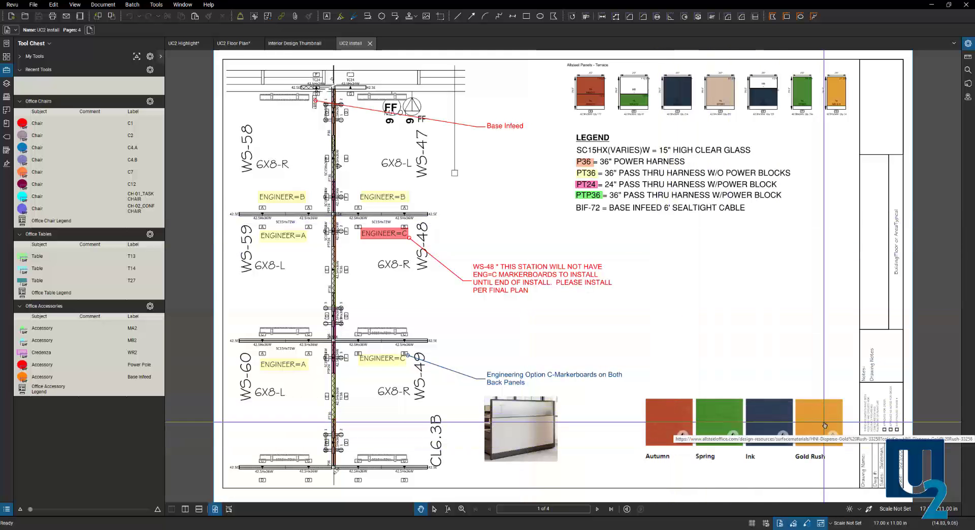
- Open the linked Allsteel web pages for the Autumn and Spring fabric swatches, and return to the UC2 Install sheet
click(673, 420)
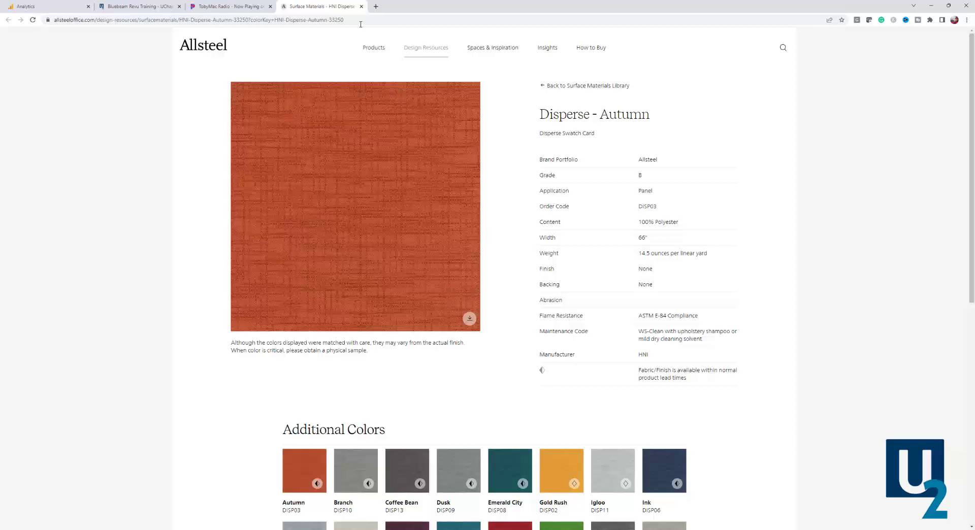
click(602, 529)
click(719, 432)
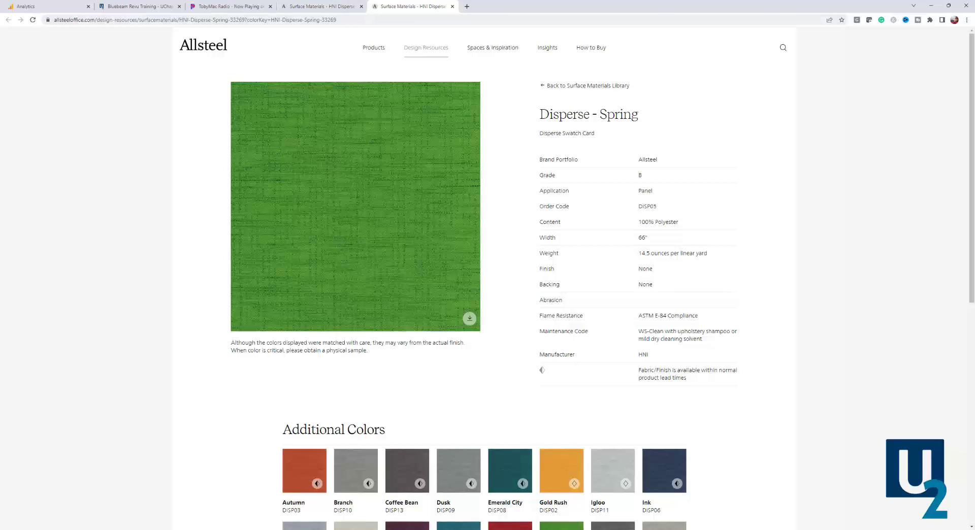
key(alt+Tab)
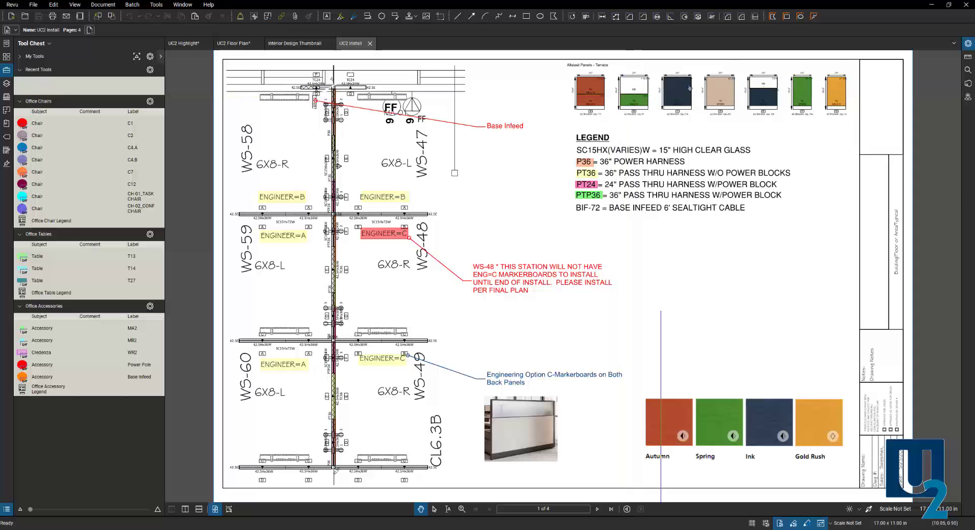
- Follow the hyperlink on the Allsteel Panels - Terrace elevations and page back through the Gallery Panels catalog to pages 40-41
scroll(862, 51, up, 4)
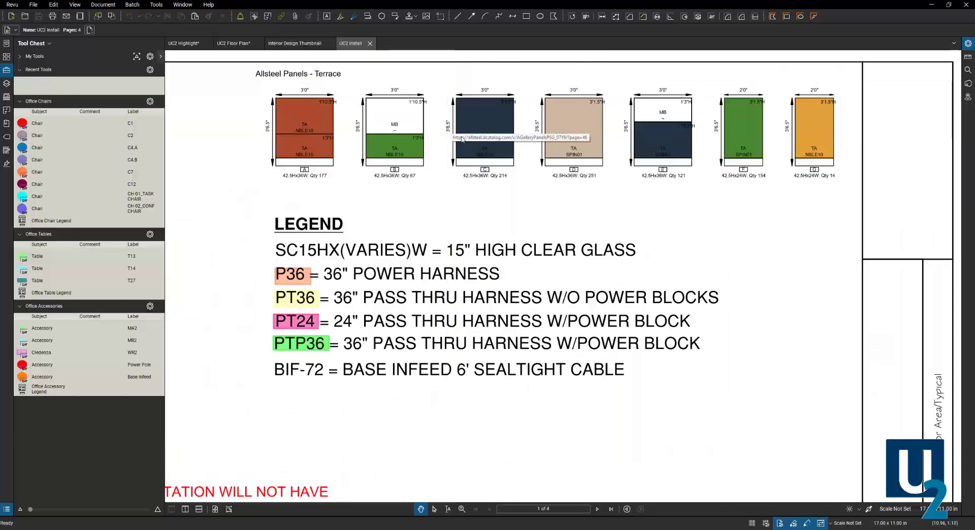
click(438, 124)
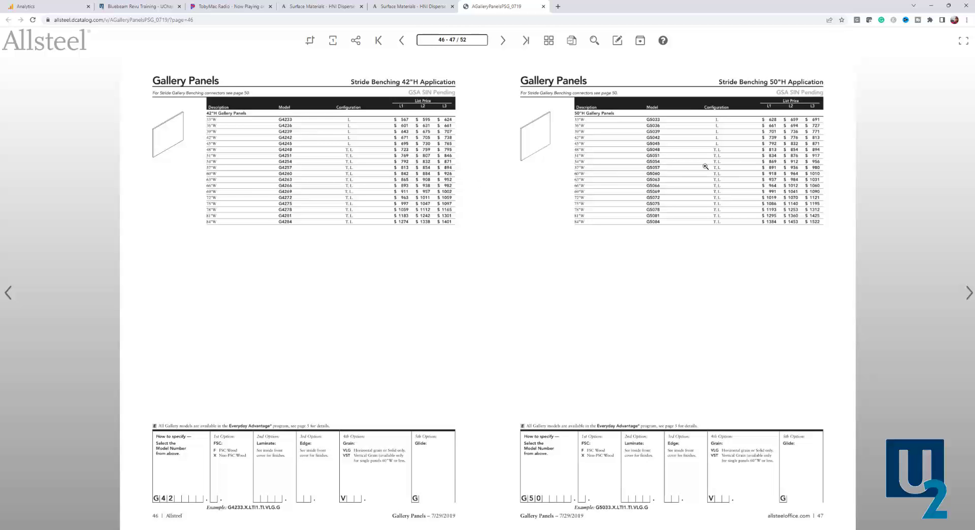
click(402, 42)
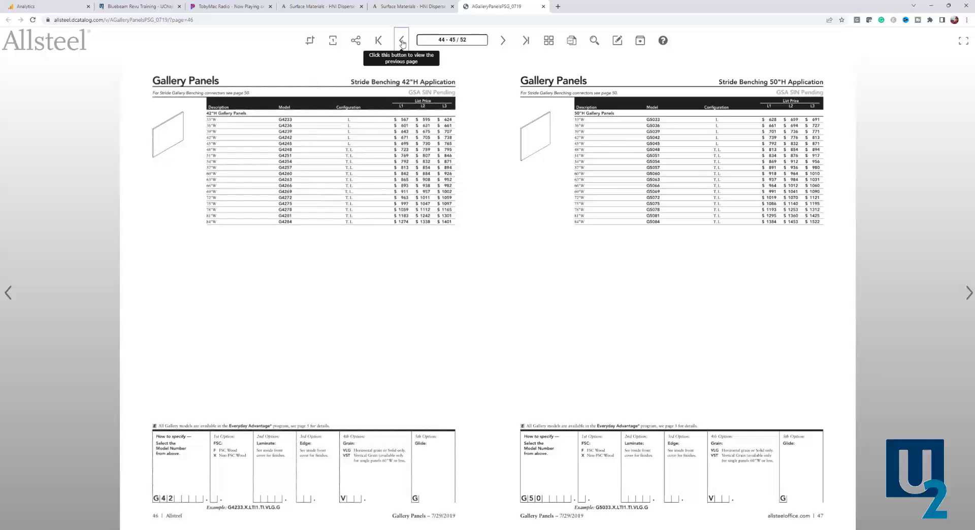
click(402, 42)
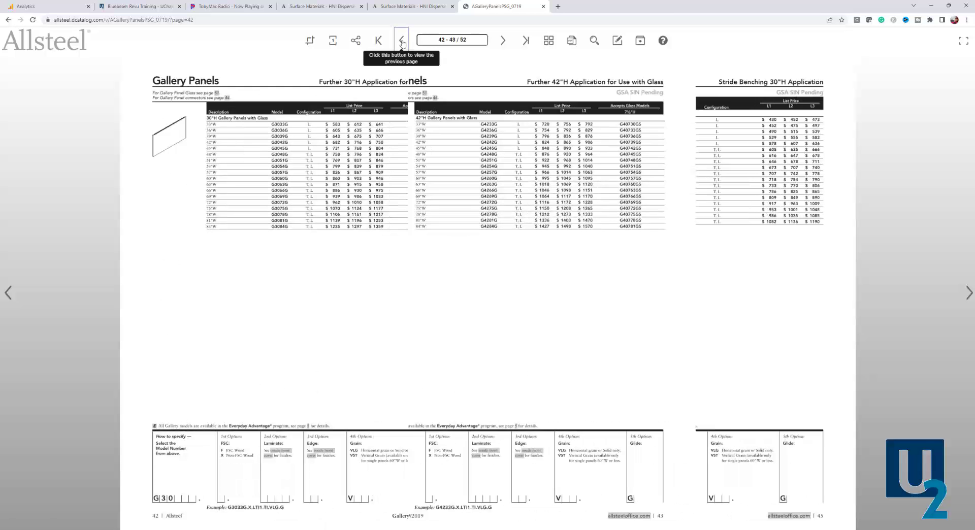
click(402, 42)
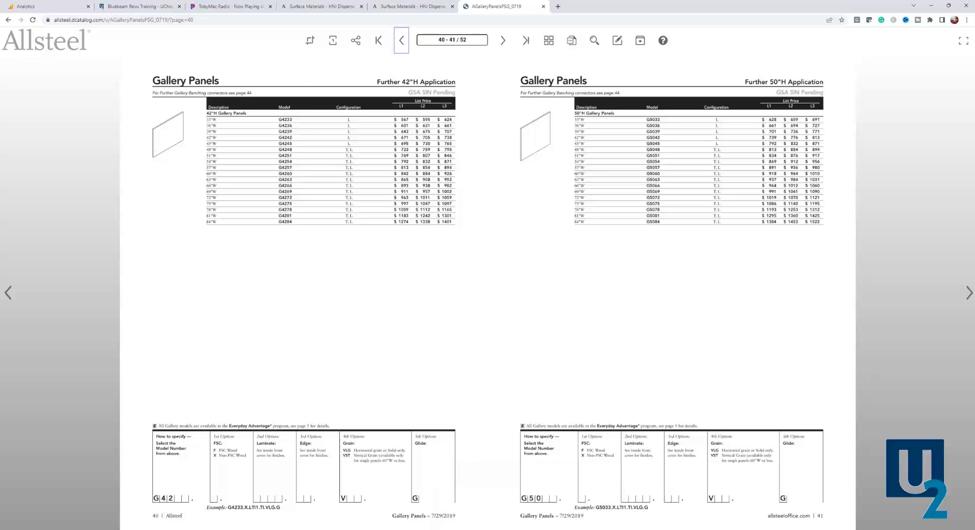
- Switch back to Bluebeam Revu and bring the whole first sheet of UC2 Install into view
key(alt+Tab)
scroll(612, 384, down, 5)
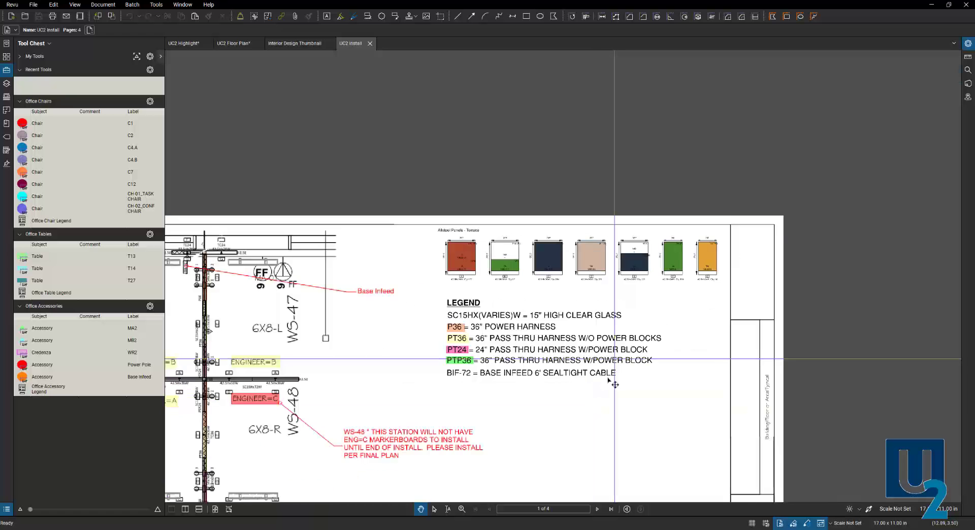
drag(564, 420, 624, 253)
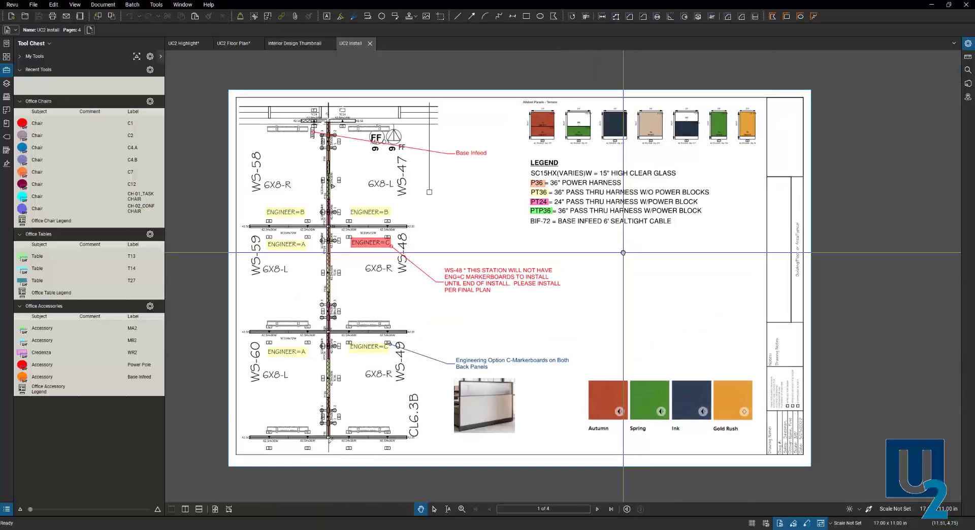